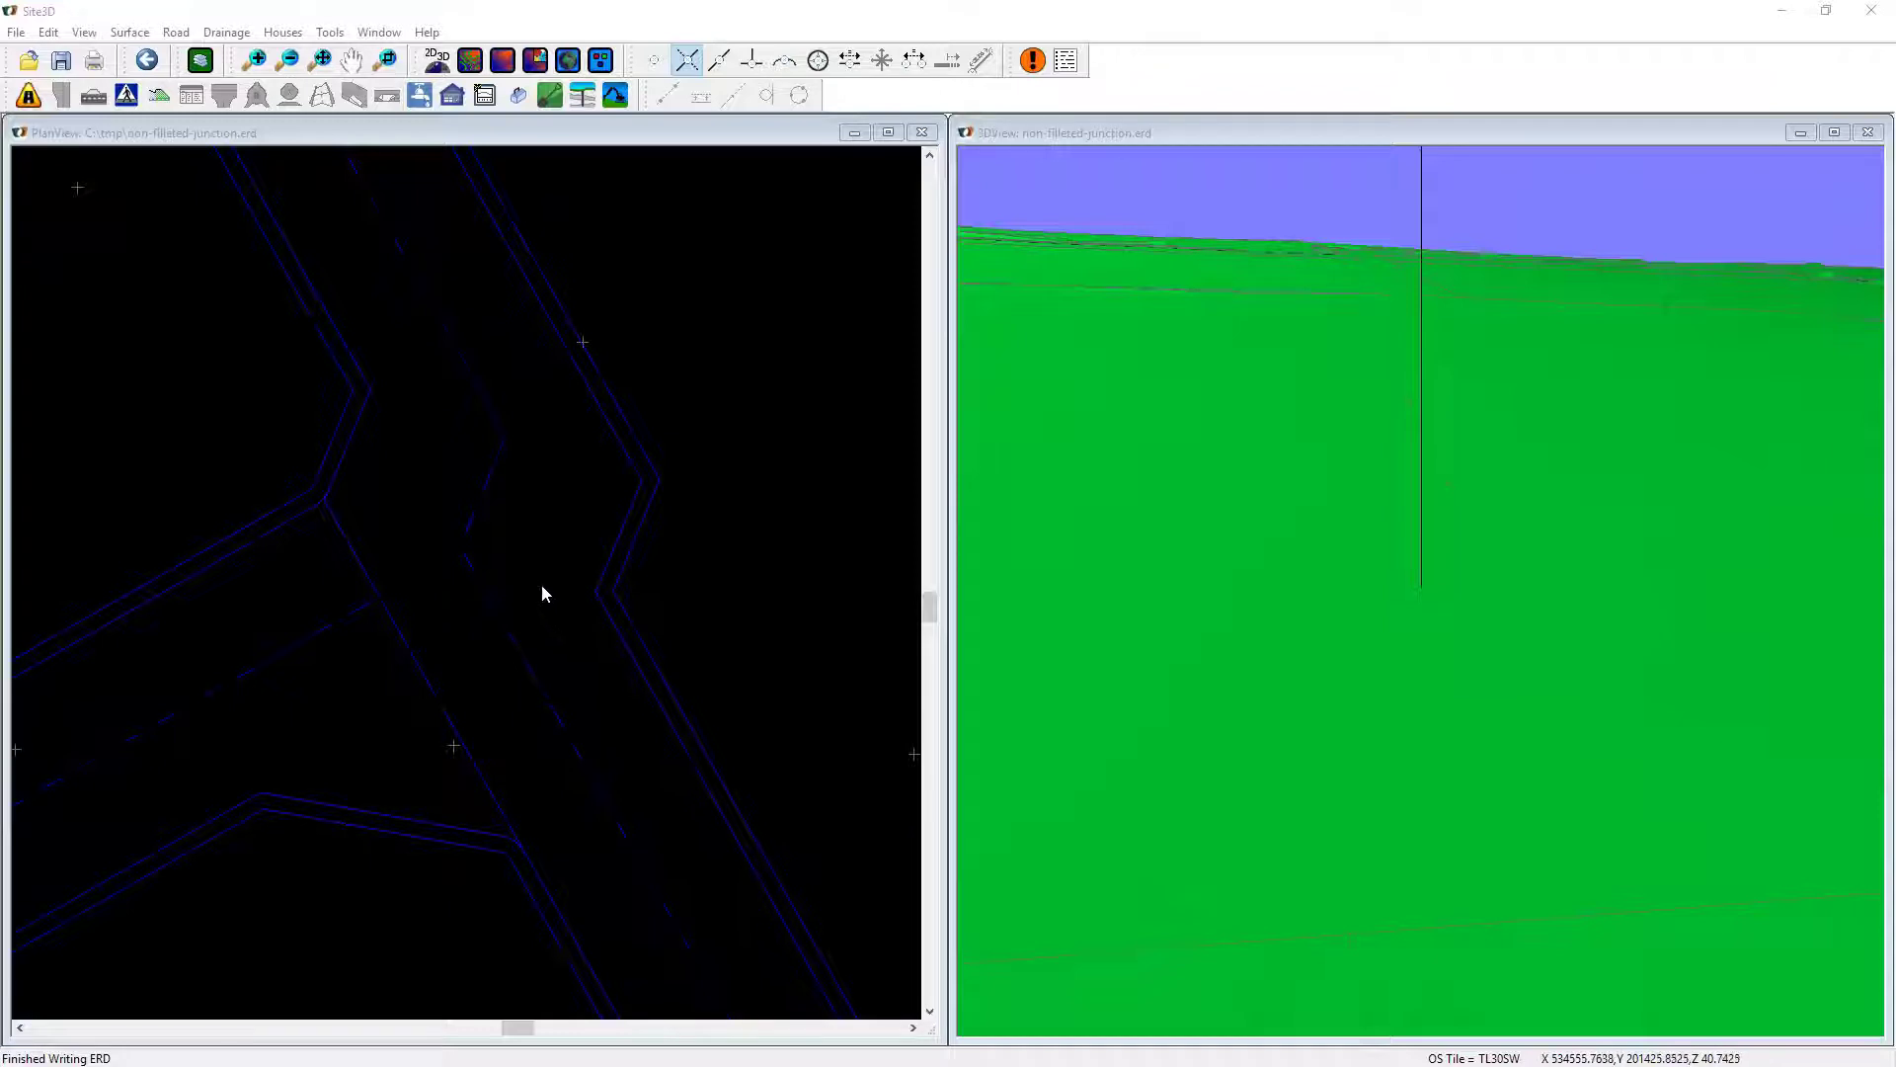
Step: Bring up the floating Road toolbar over the non-filleted-junction plan
{"action": "left_click", "coordinate": [30, 96]}
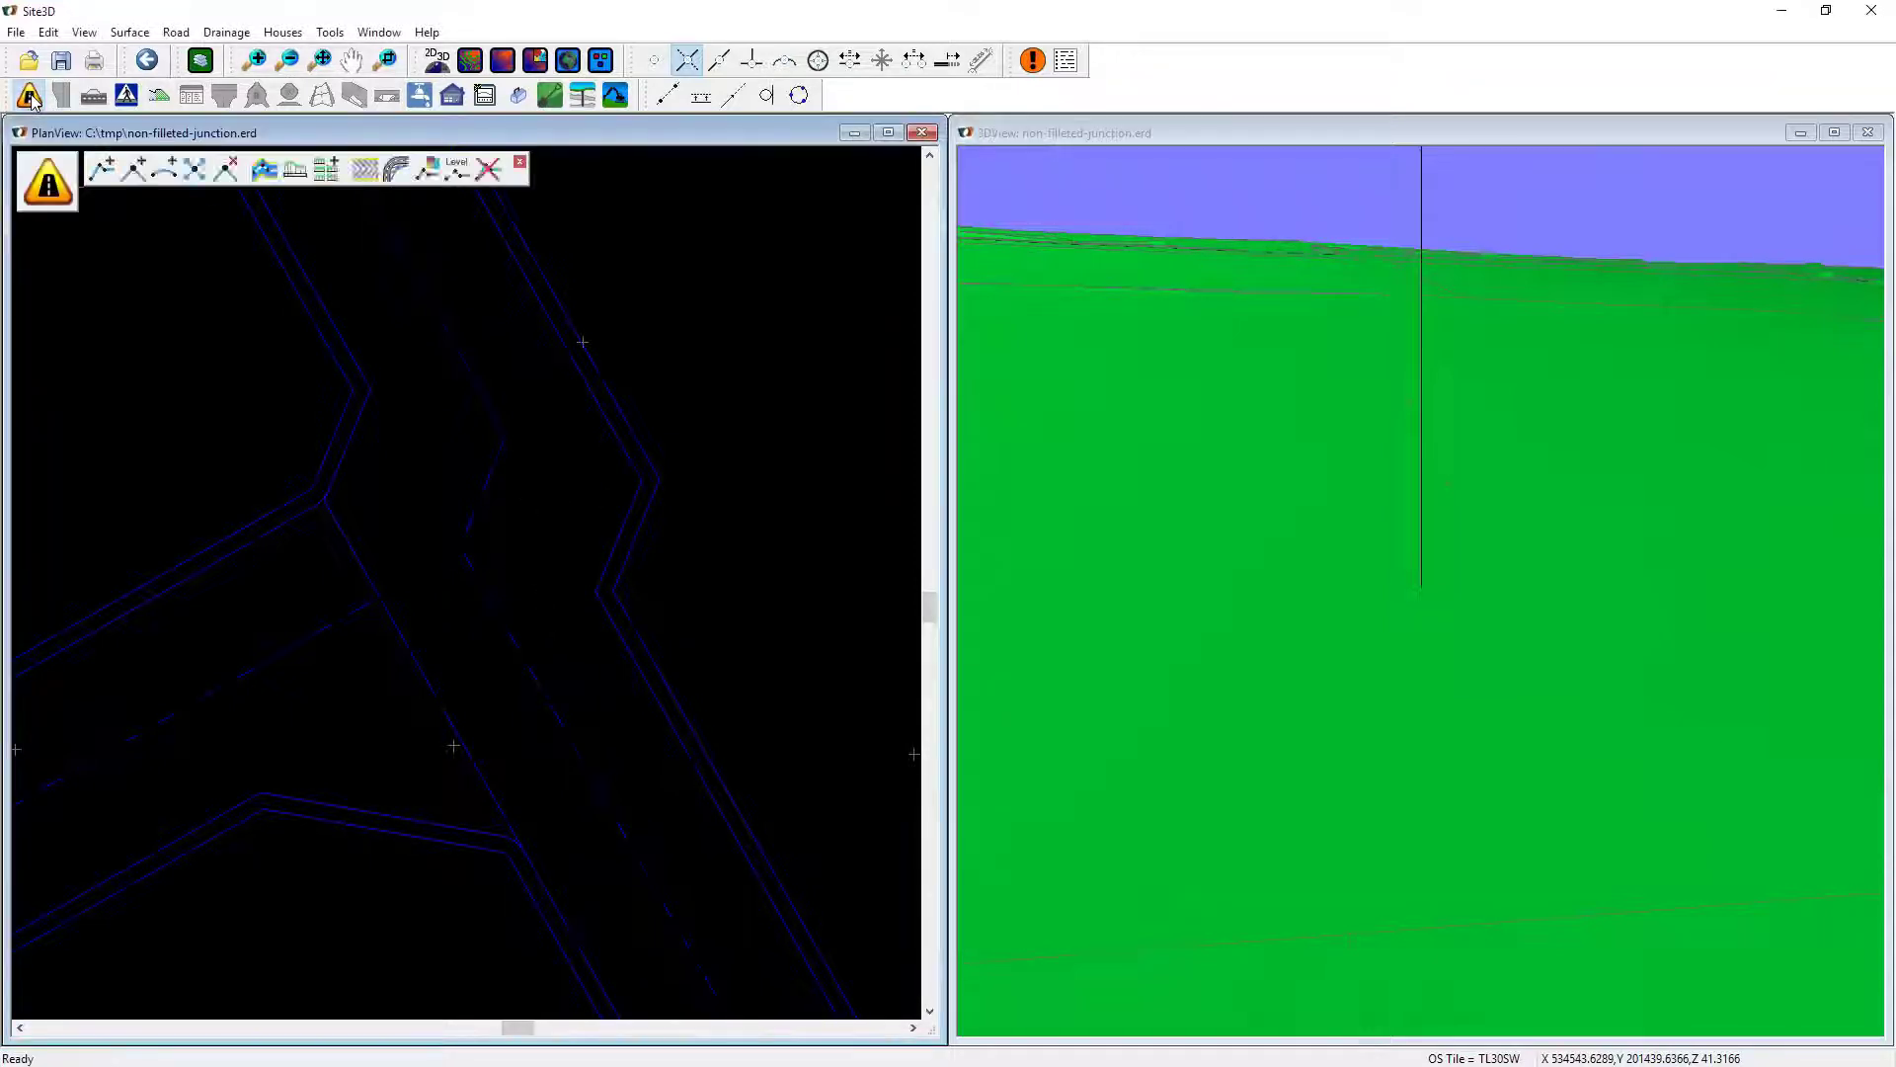
Step: Start a new centreline near the plan bottom and place points up to the kink
{"action": "left_click", "coordinate": [105, 168]}
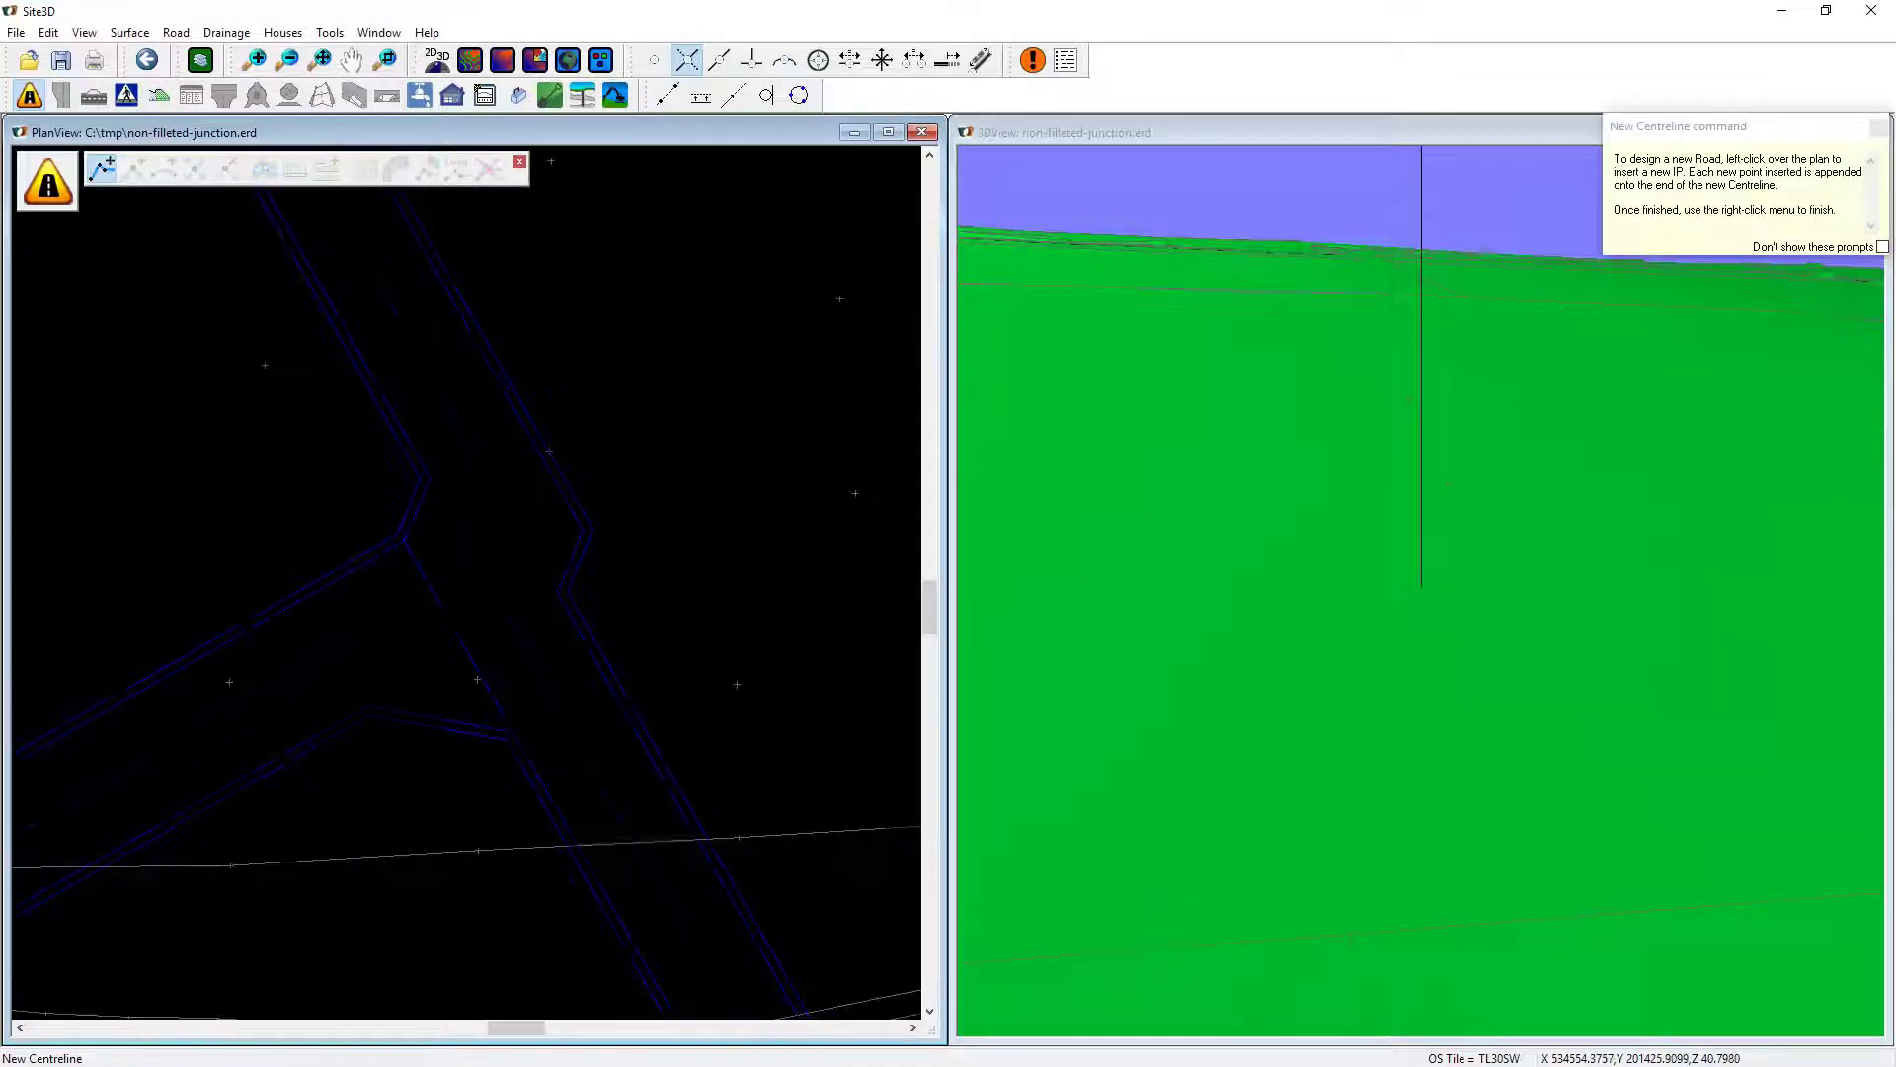
{"action": "left_click", "coordinate": [718, 63]}
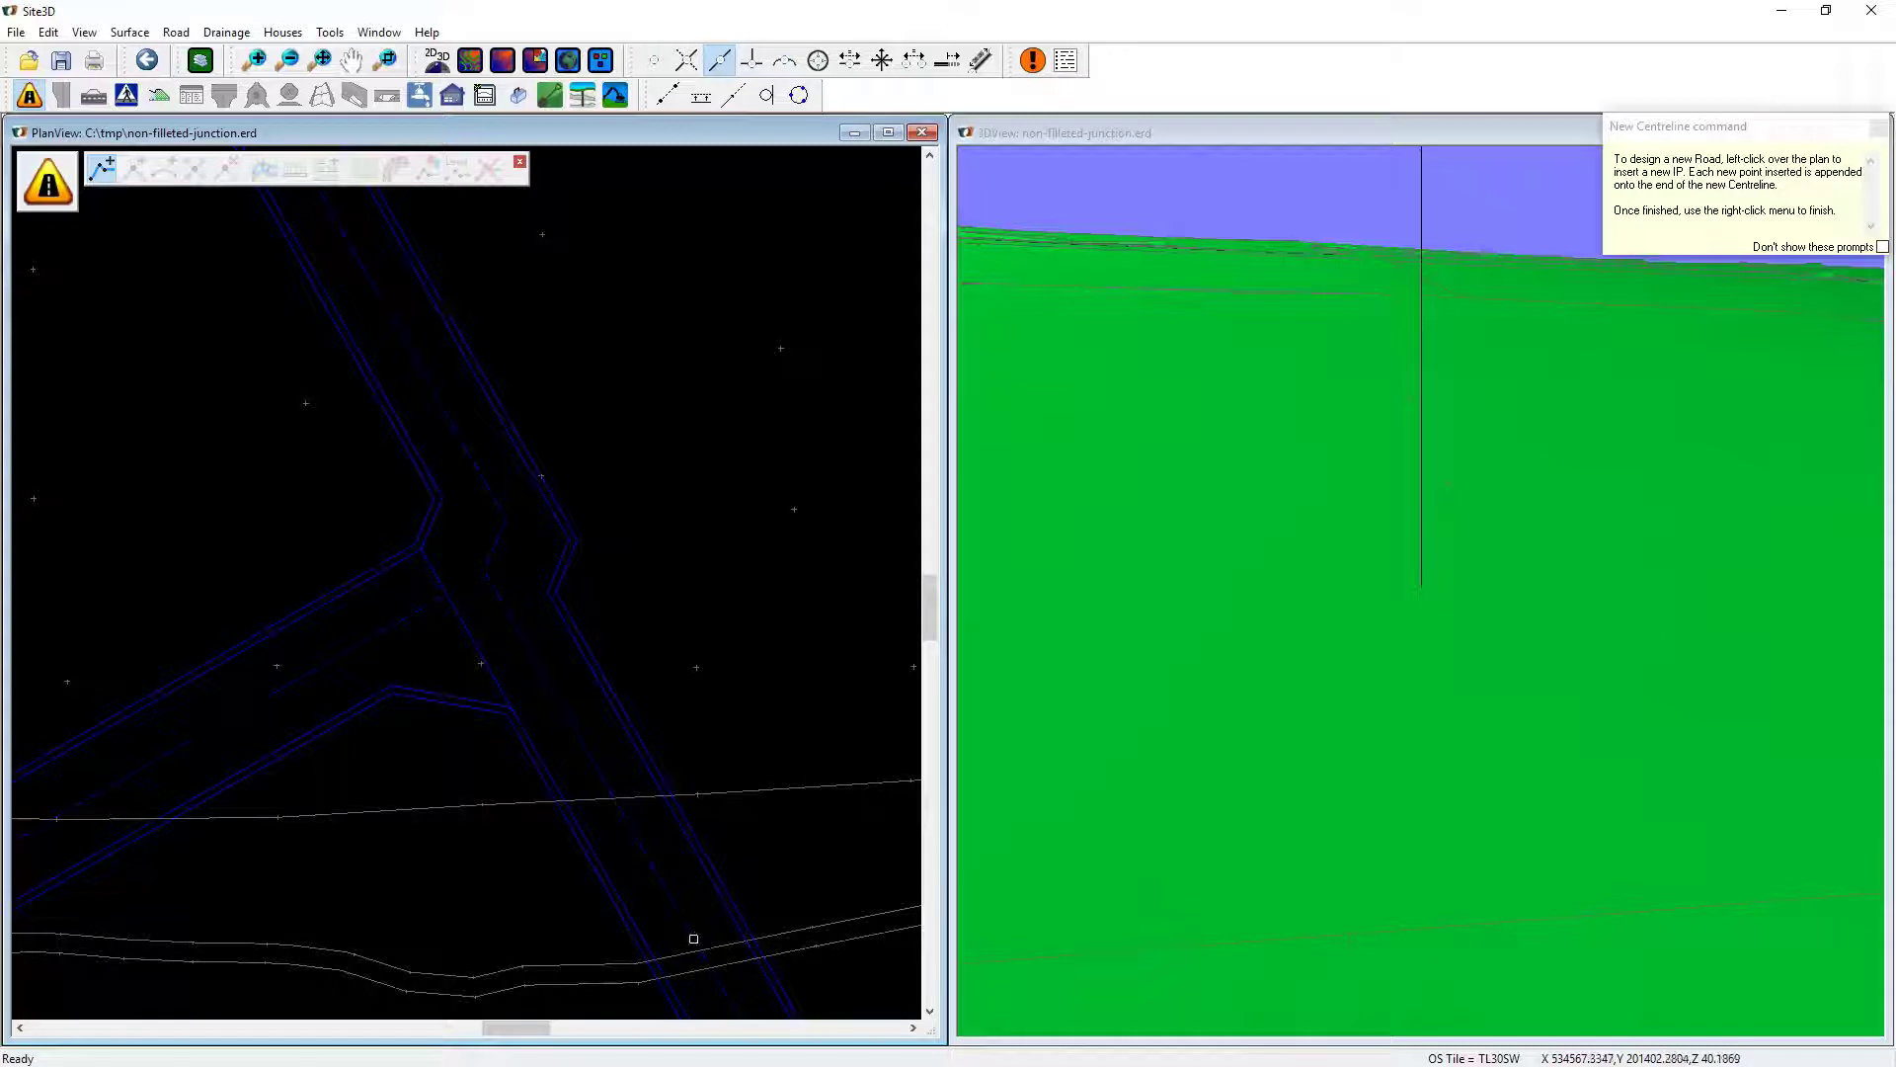
{"action": "left_click", "coordinate": [715, 975]}
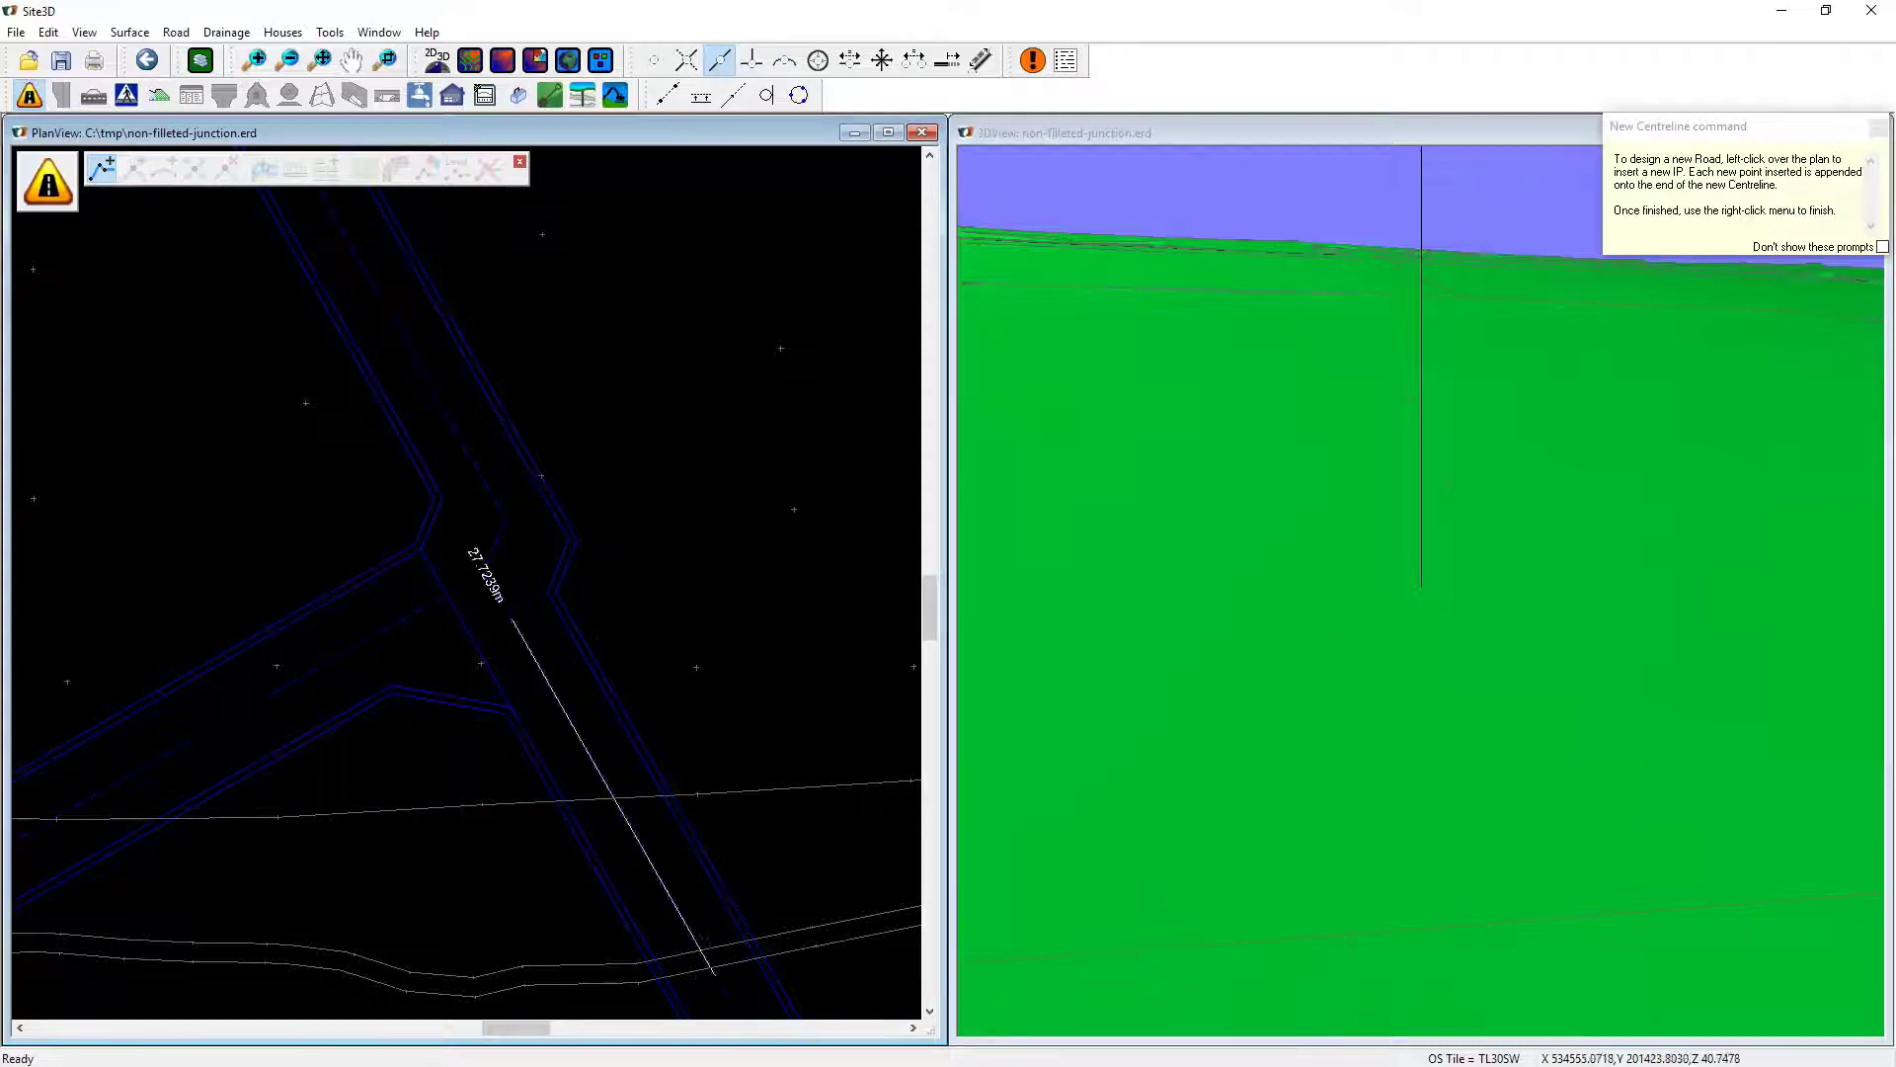
{"action": "left_click", "coordinate": [654, 60]}
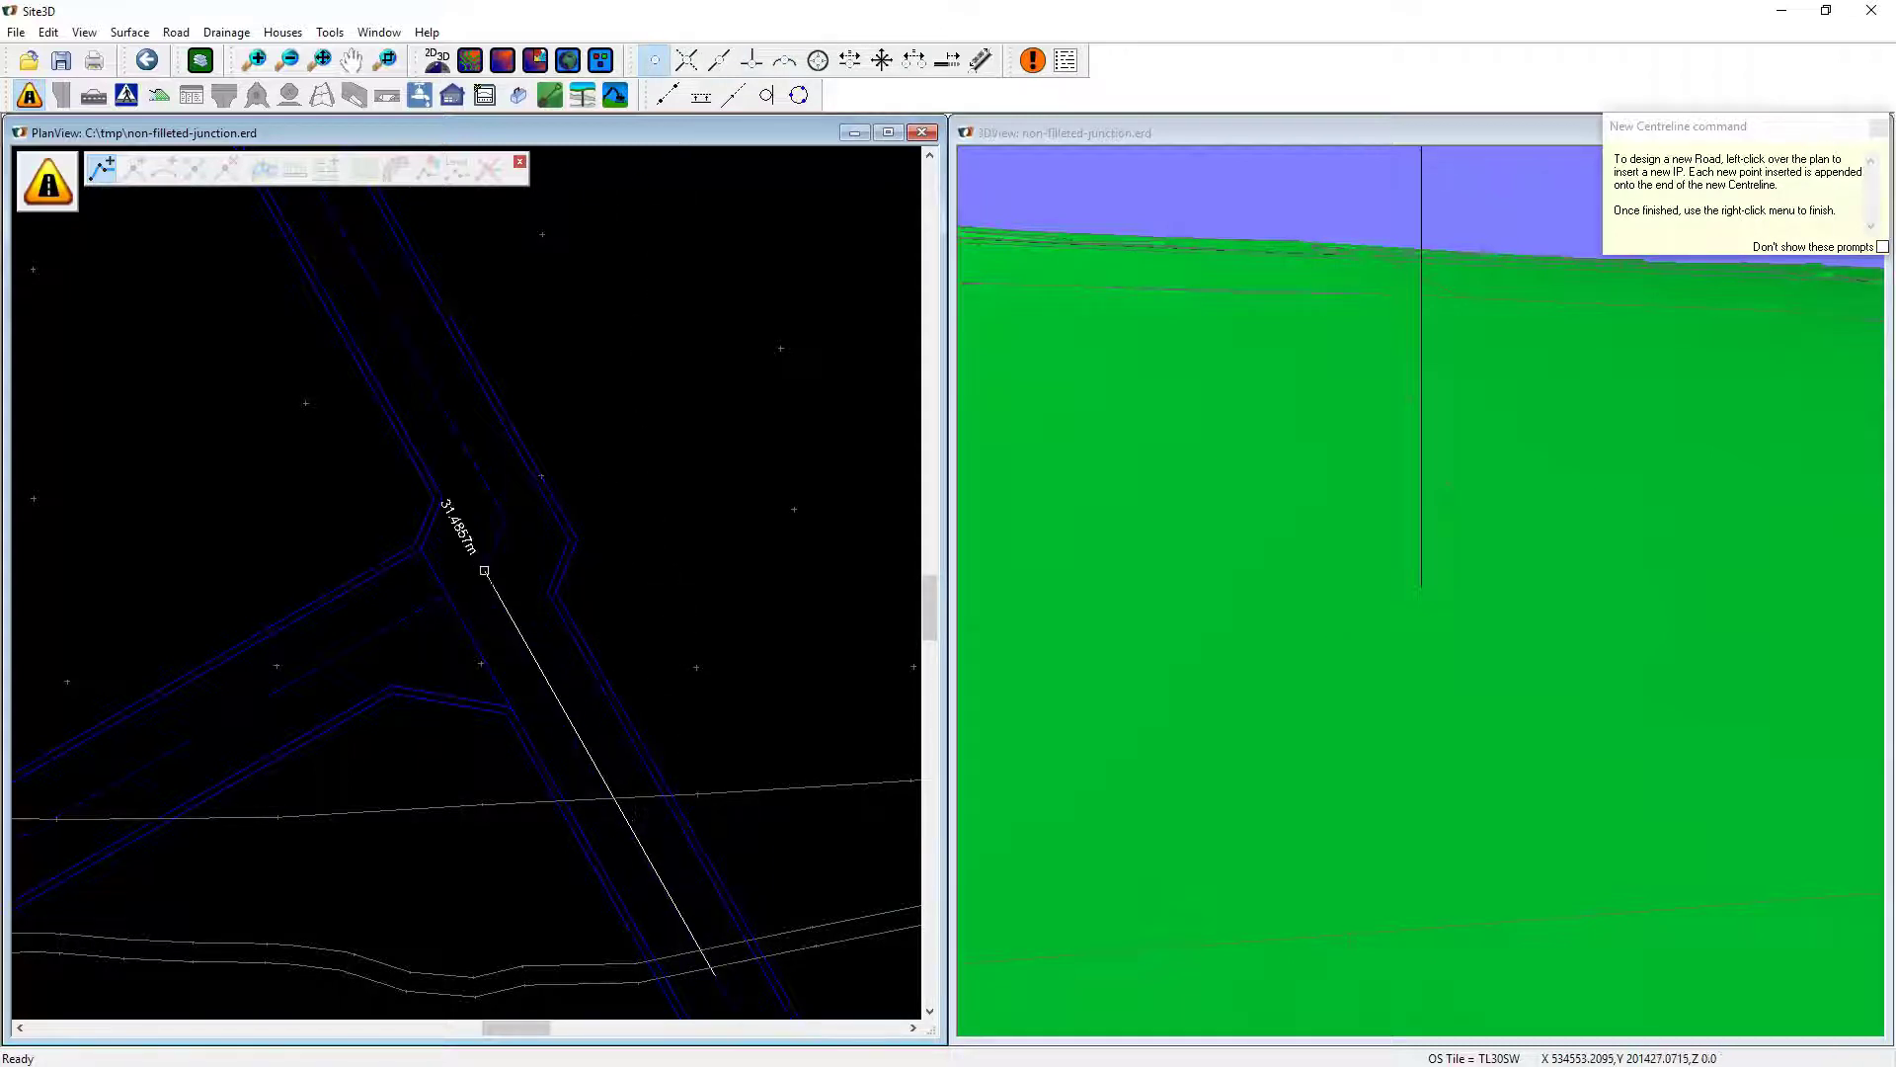
{"action": "left_click", "coordinate": [485, 570]}
{"action": "left_click", "coordinate": [506, 519]}
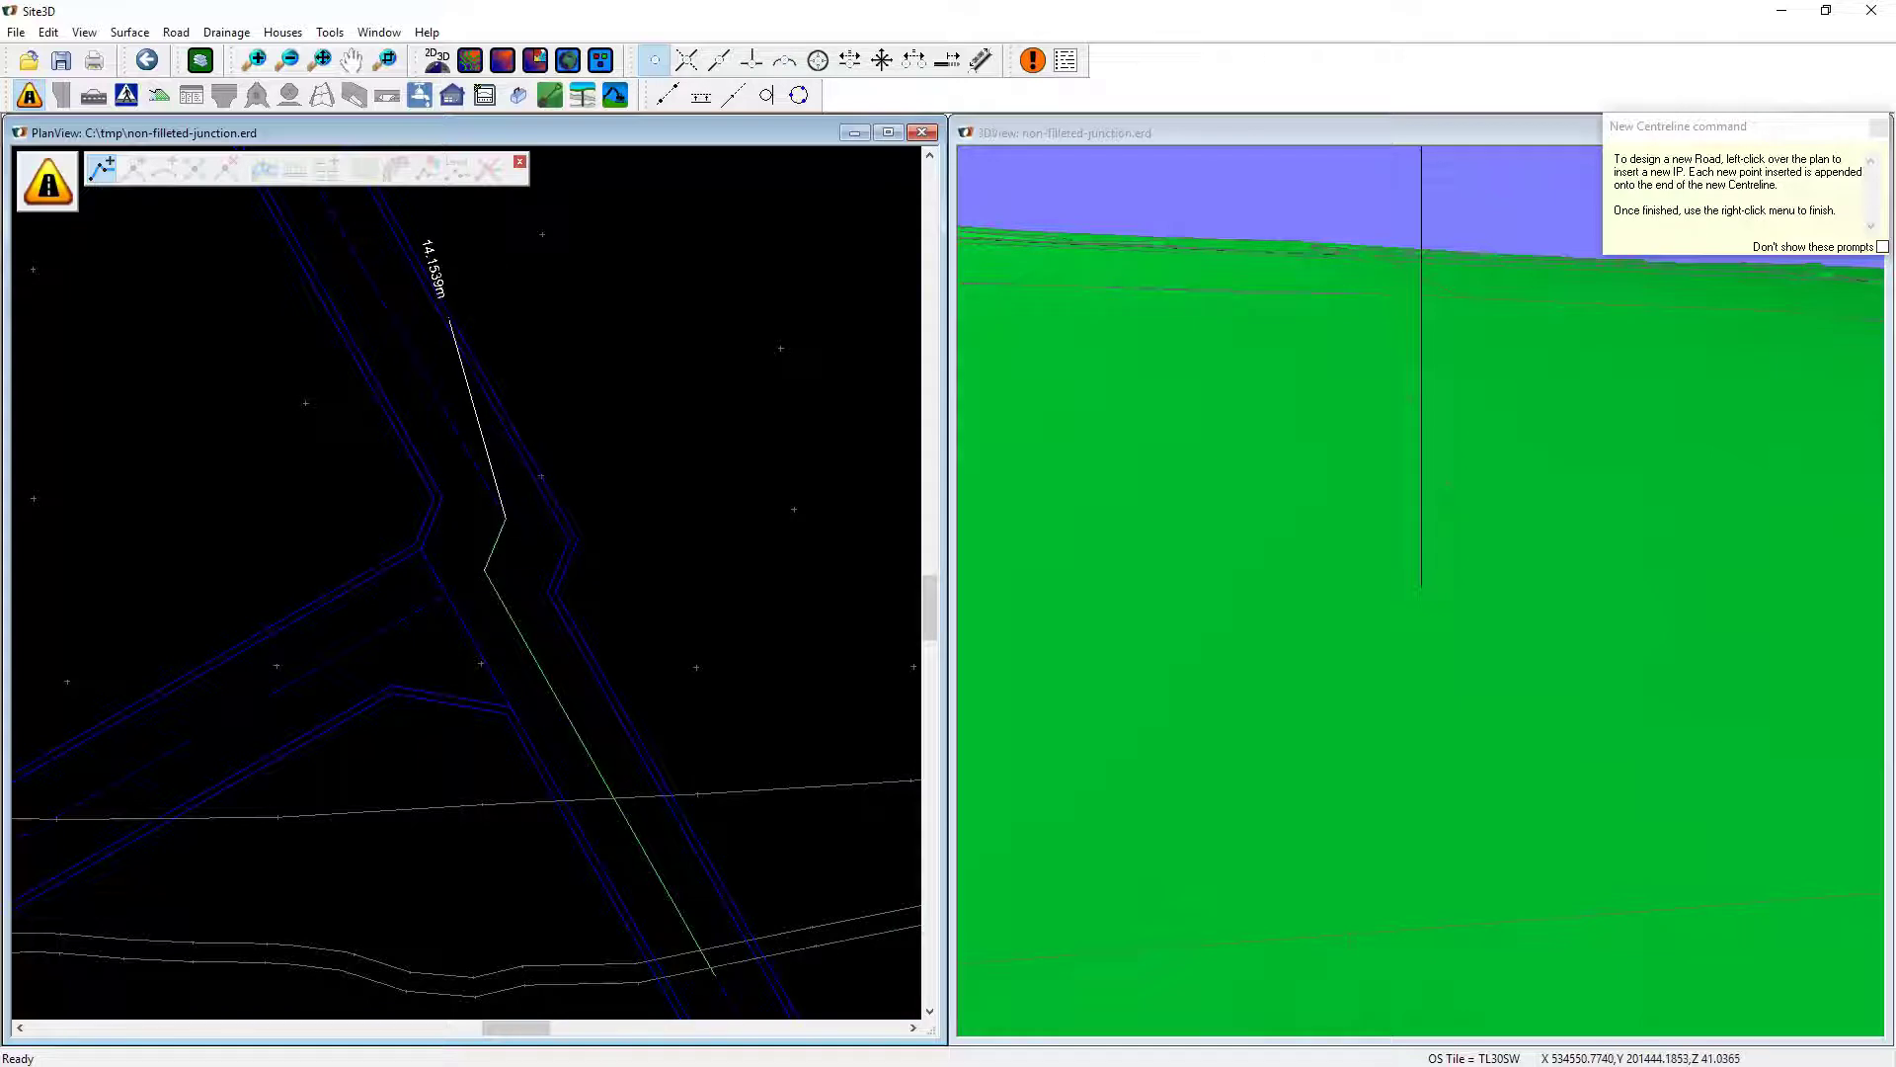
Step: Continue the centreline further north past the zig-zag and bring up the finish options
{"action": "middle_click_drag", "start_coordinate": [447, 321], "coordinate": [580, 569]}
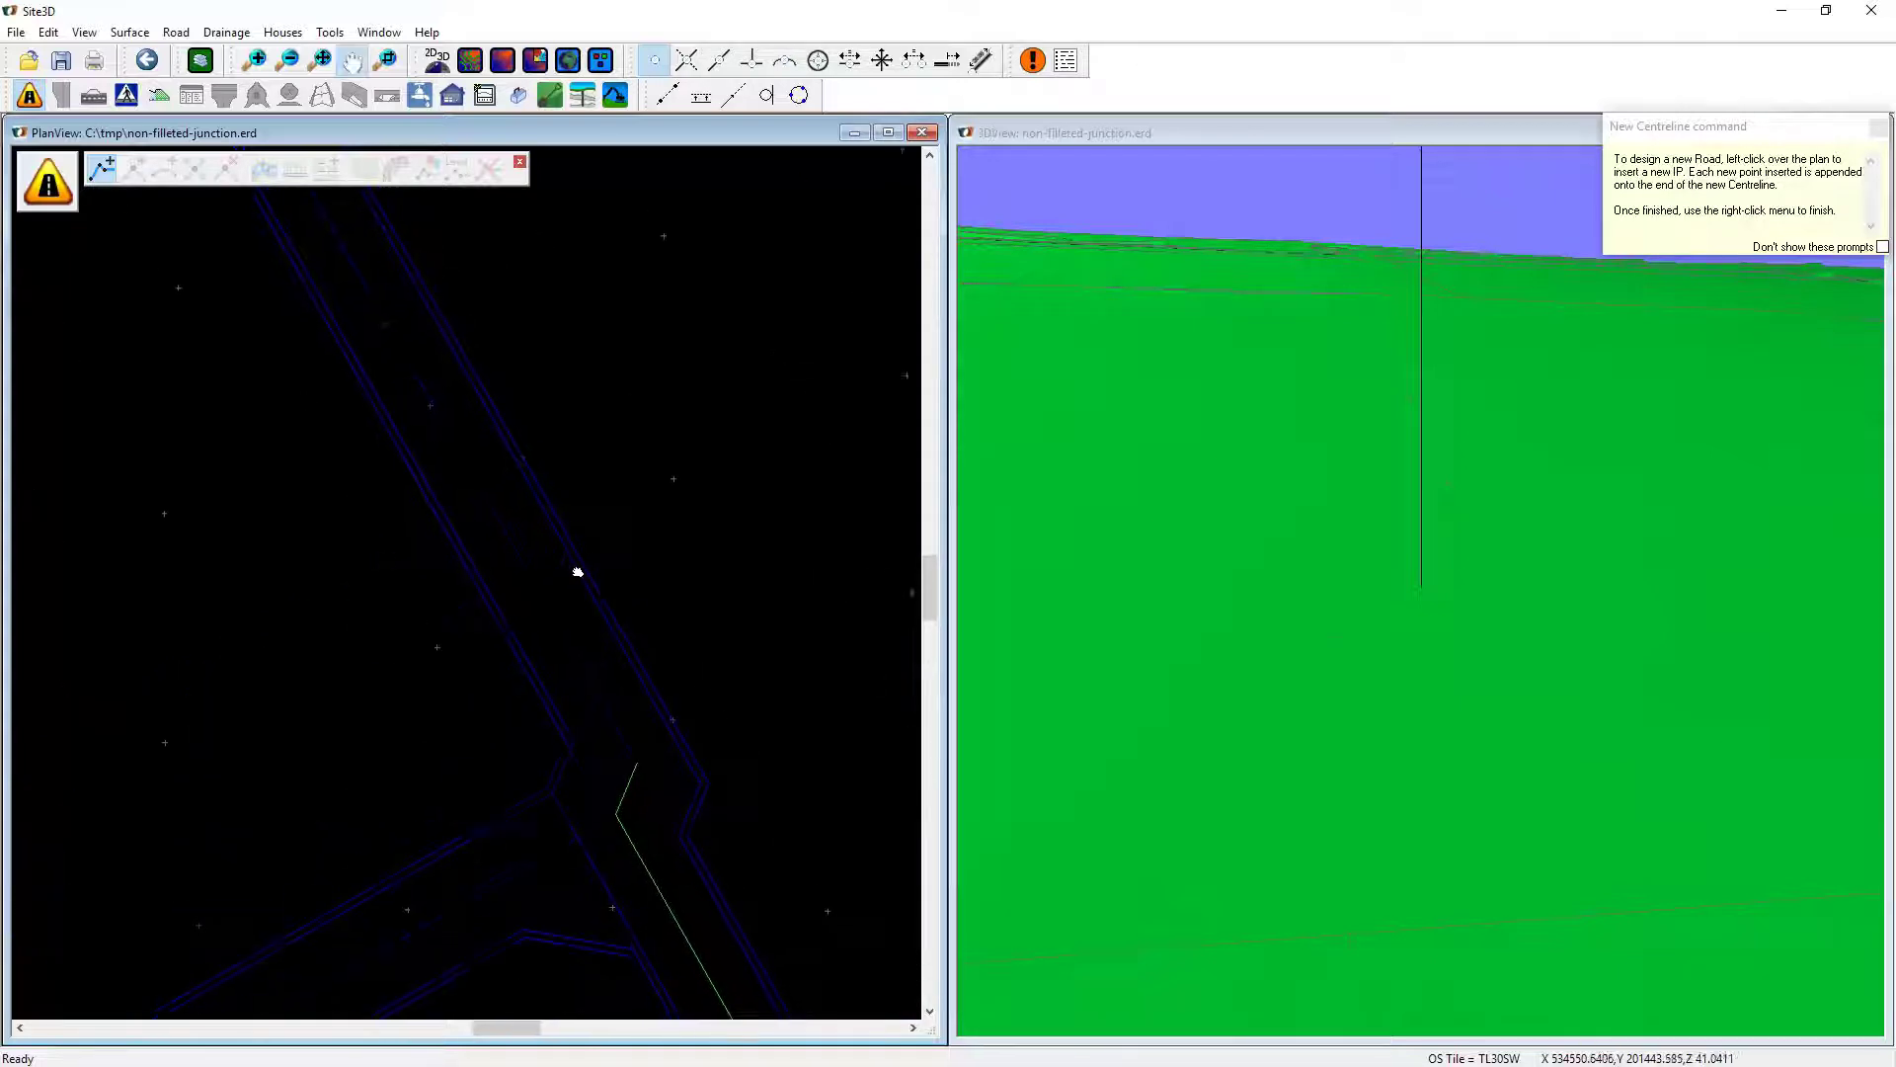
{"action": "left_click", "coordinate": [720, 61]}
{"action": "left_click", "coordinate": [353, 267]}
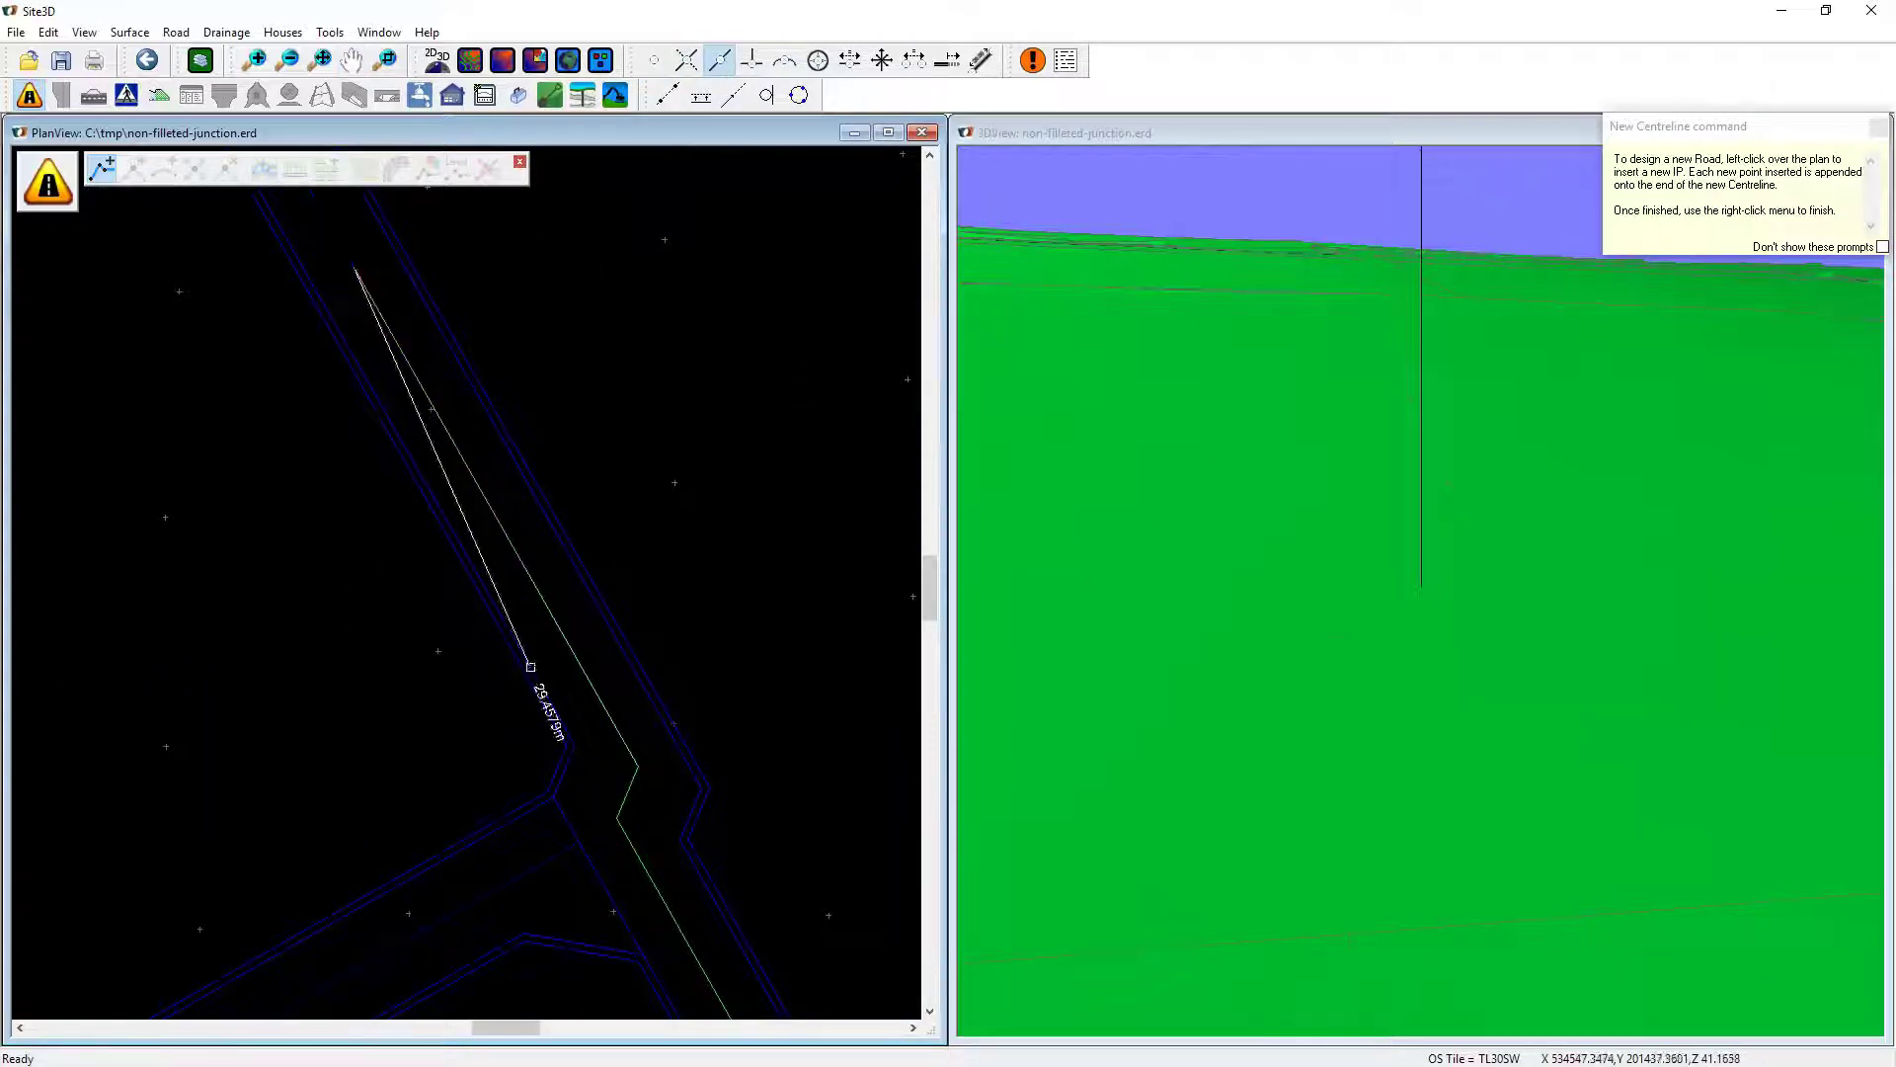
{"action": "middle_click_drag", "start_coordinate": [530, 666], "coordinate": [403, 347]}
{"action": "scroll", "coordinate": [493, 493], "scroll_direction": "up", "scroll_amount": 3}
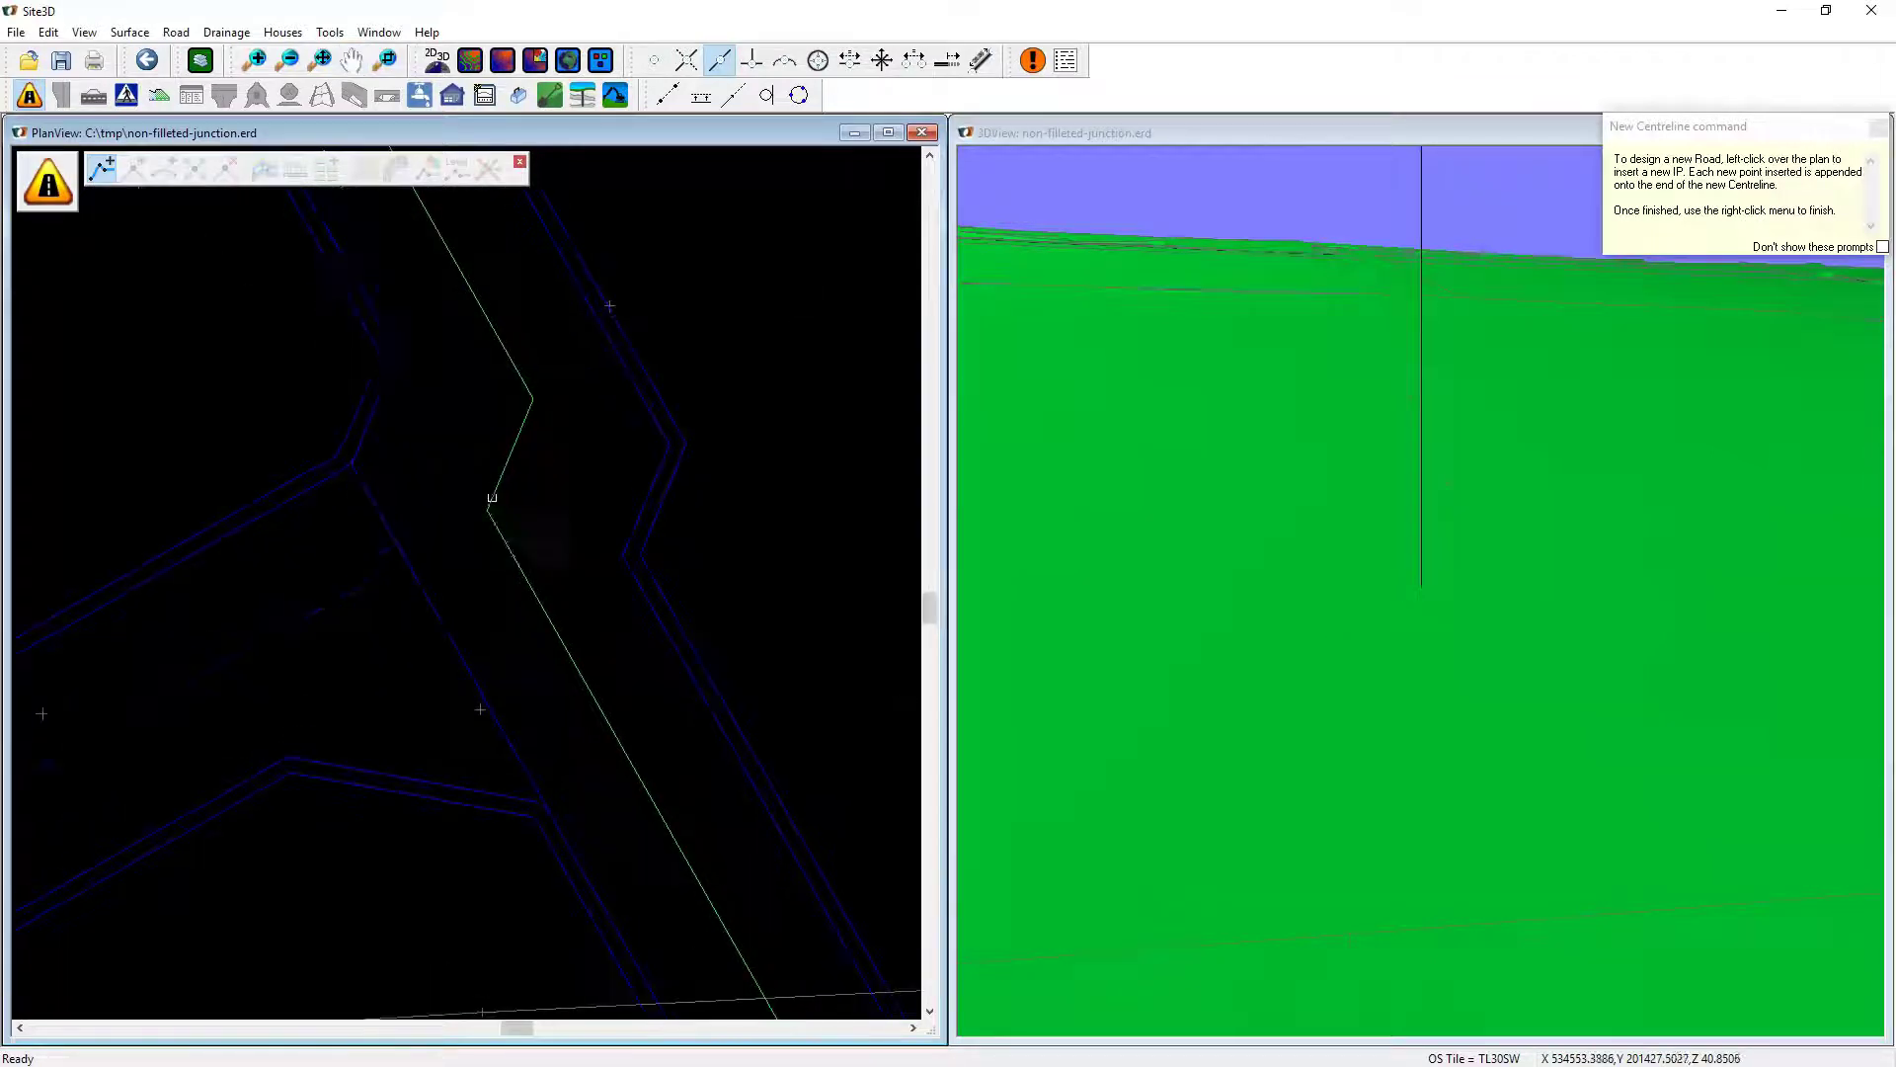
{"action": "right_click", "coordinate": [426, 495]}
Step: Finish the centreline and give it 3.0 m channels with kerbs and footways on both sides
{"action": "left_click", "coordinate": [333, 665]}
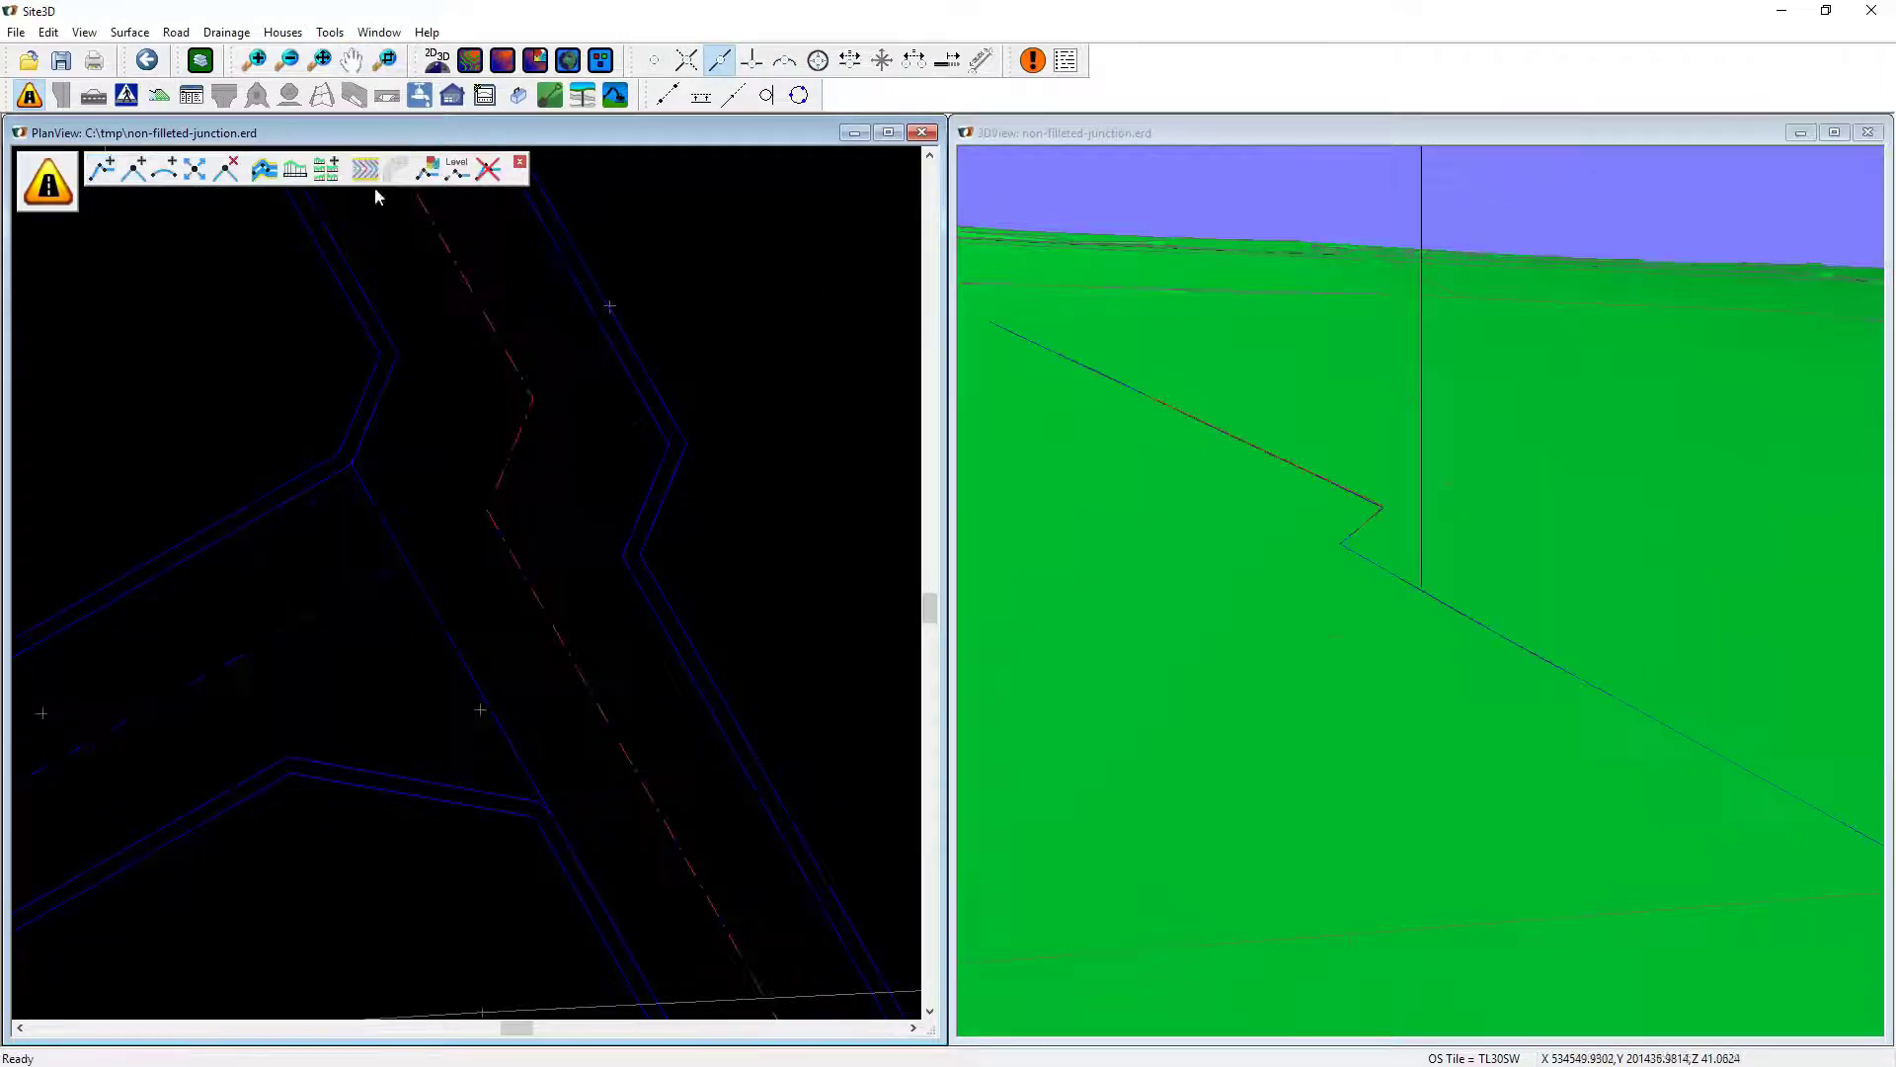
{"action": "left_click", "coordinate": [522, 398]}
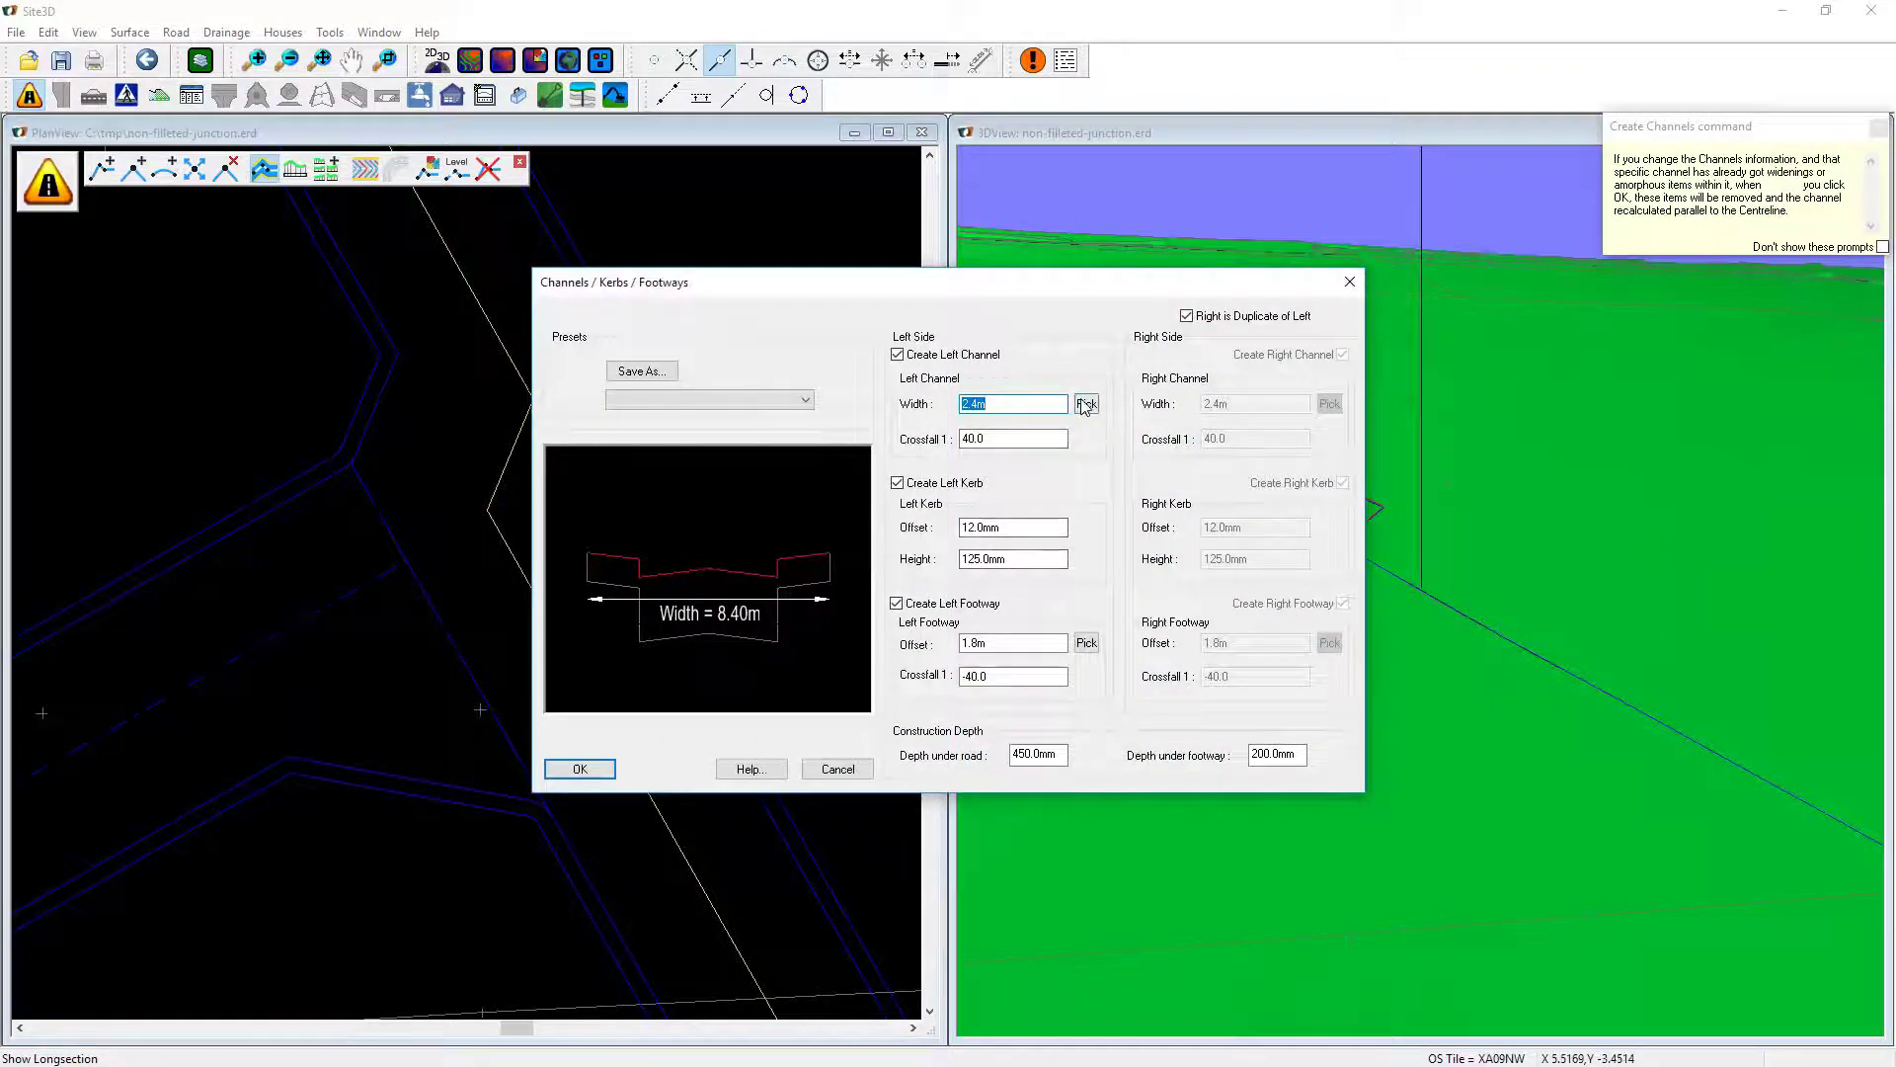
{"action": "left_click", "coordinate": [1085, 404]}
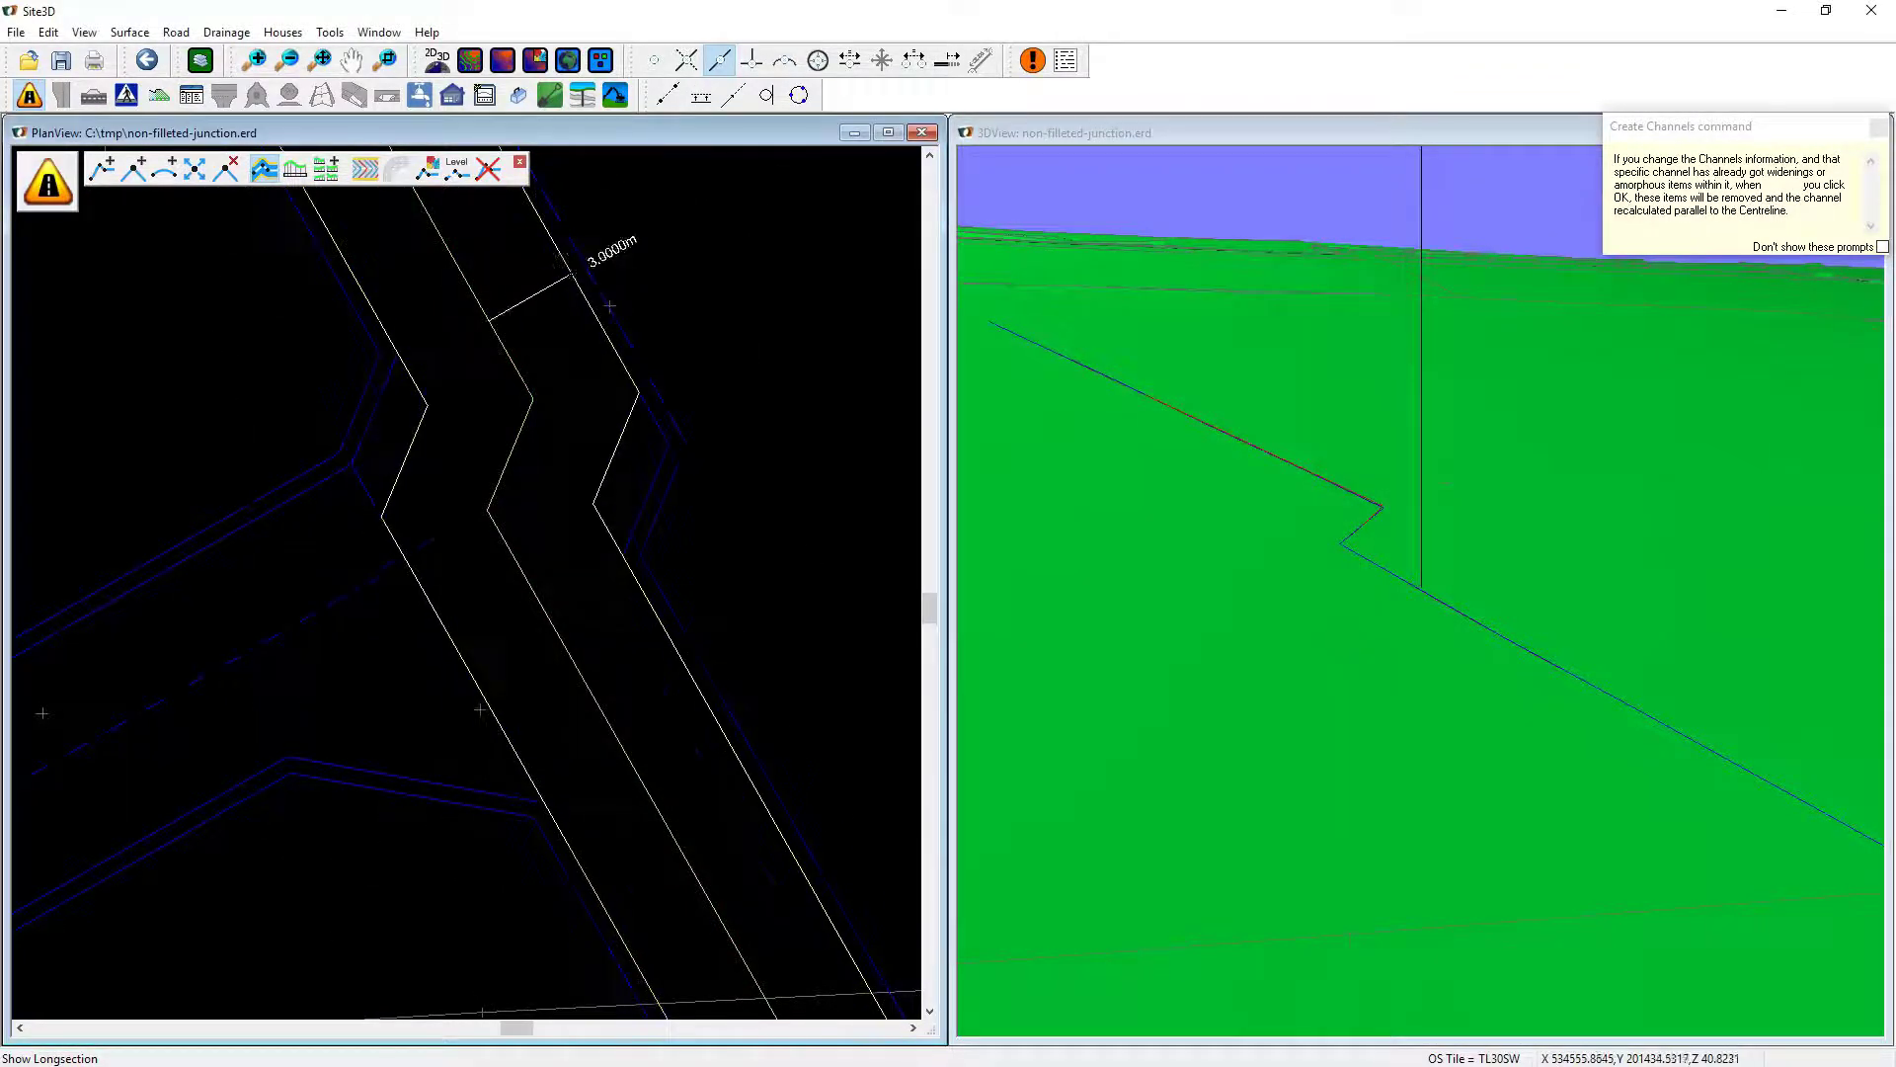
{"action": "left_click", "coordinate": [573, 274]}
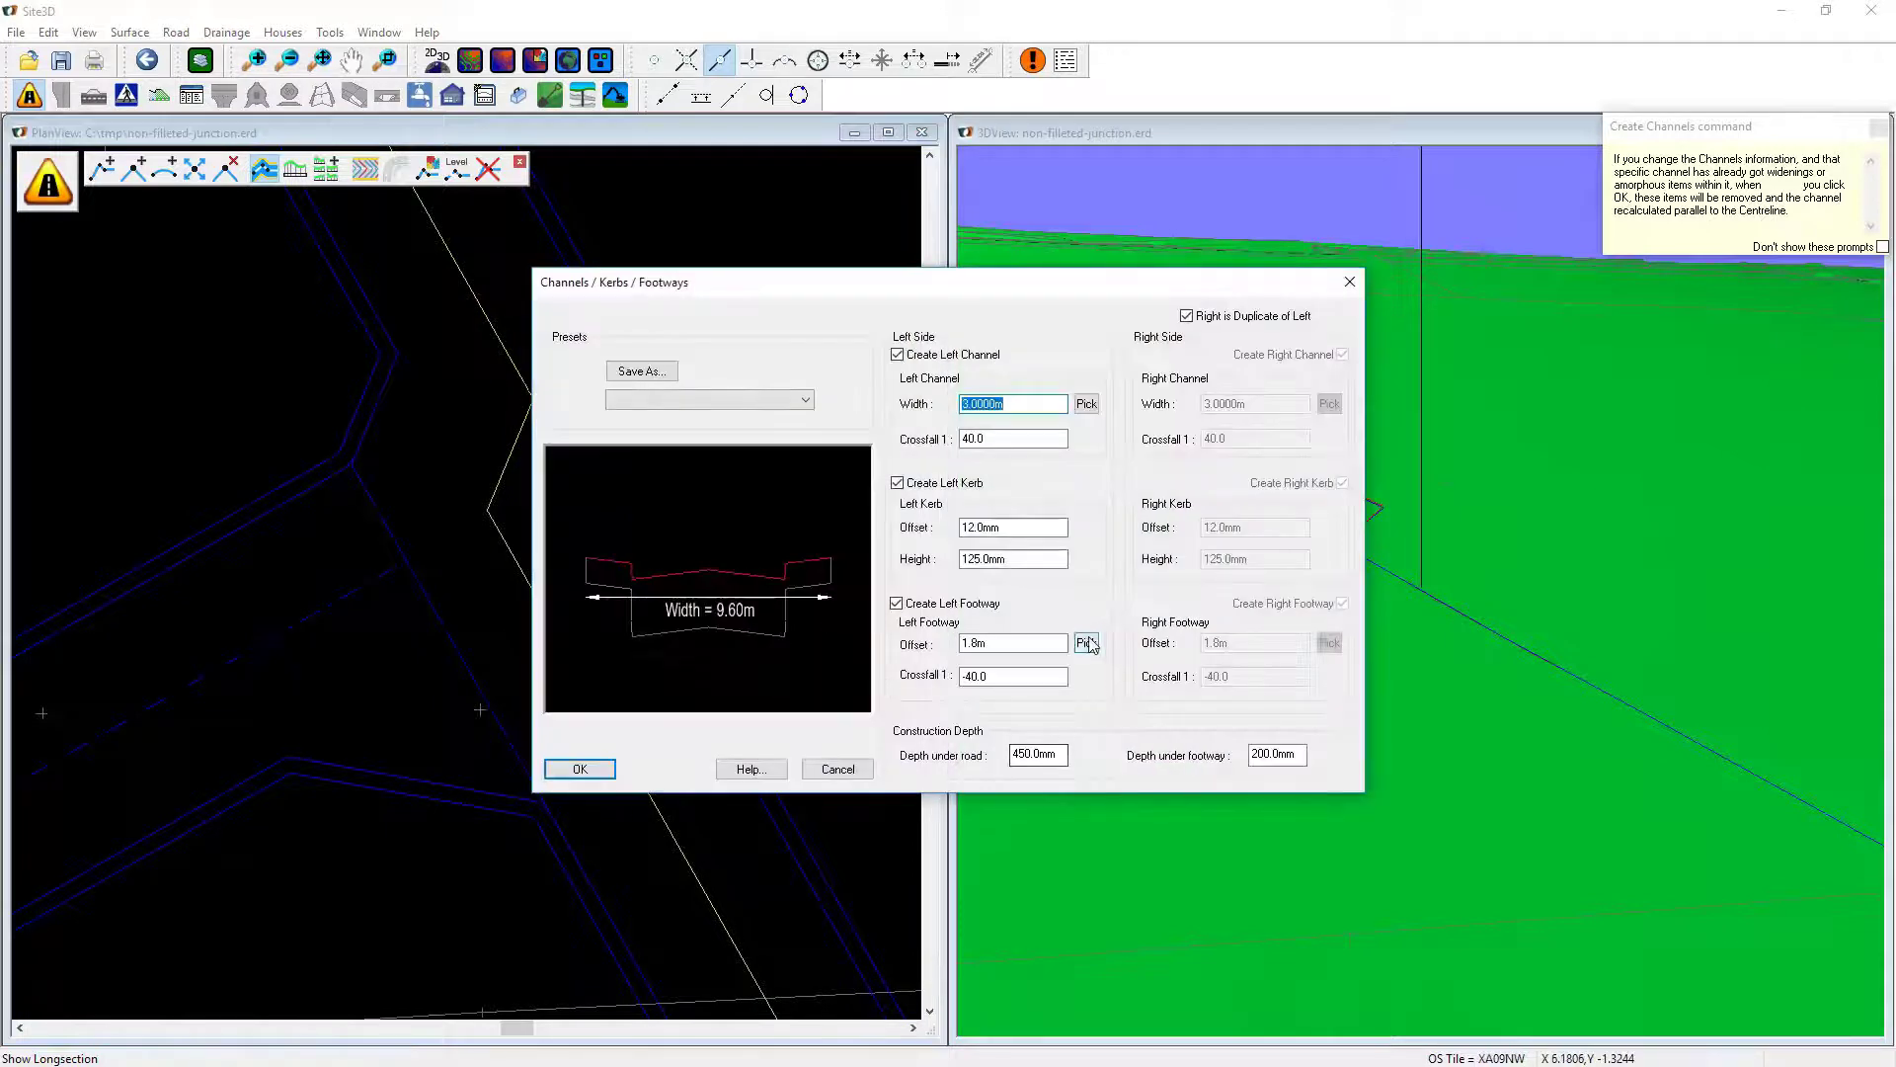
{"action": "left_click", "coordinate": [1088, 644]}
{"action": "left_click", "coordinate": [590, 279]}
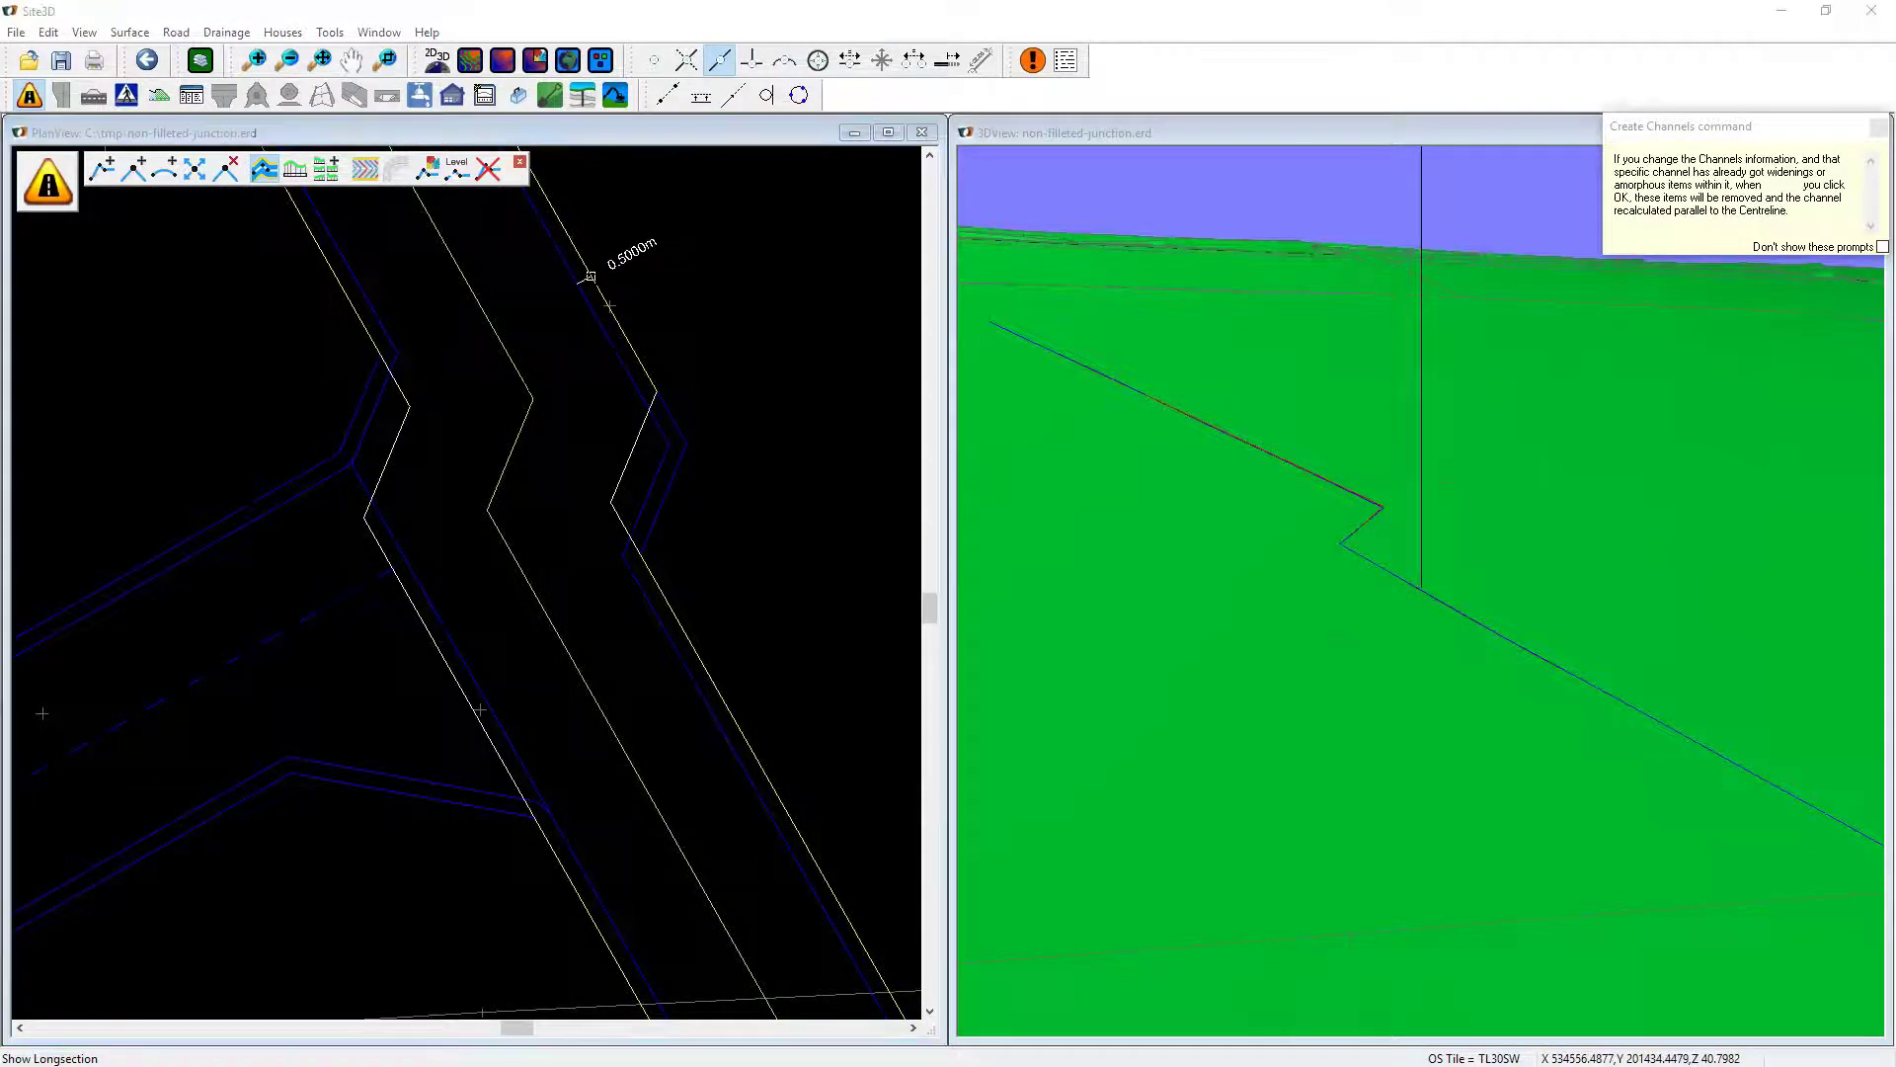
{"action": "left_click", "coordinate": [596, 768]}
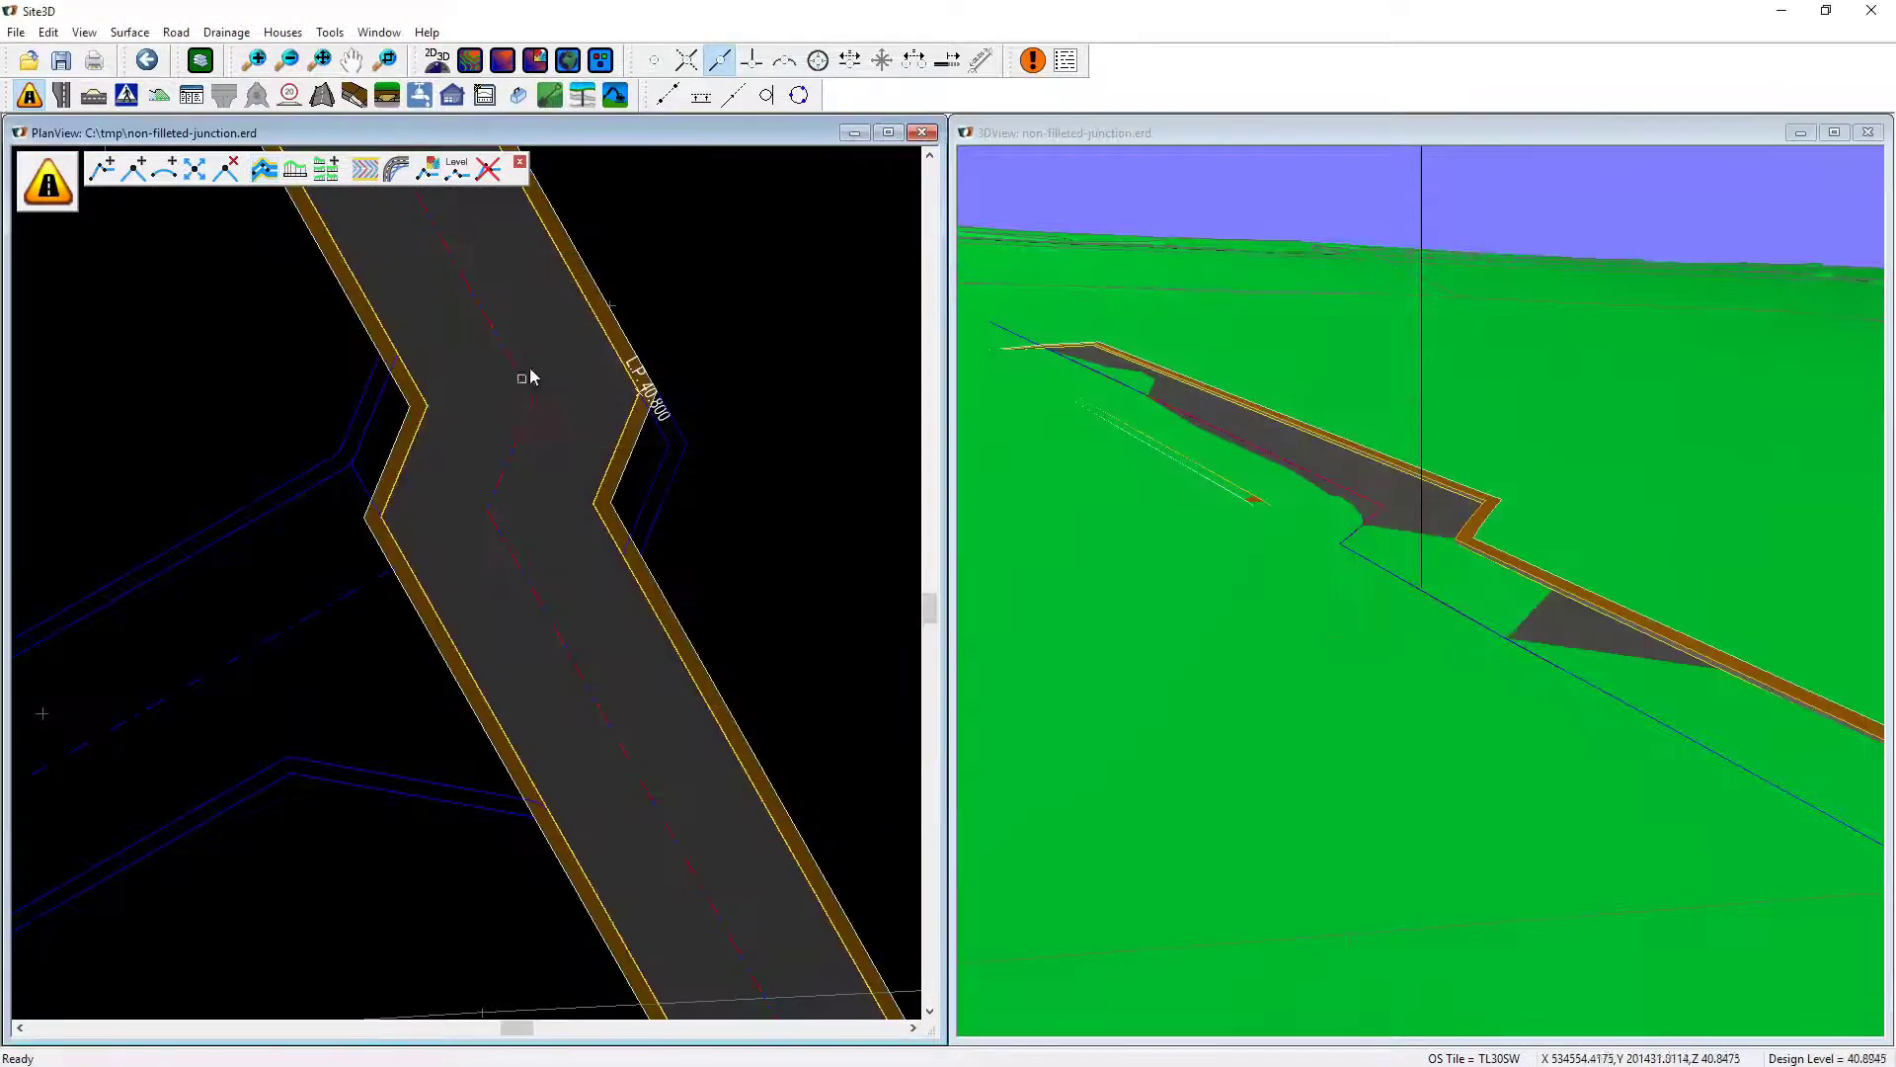
{"action": "left_click_drag", "start_coordinate": [1248, 681], "coordinate": [1252, 677]}
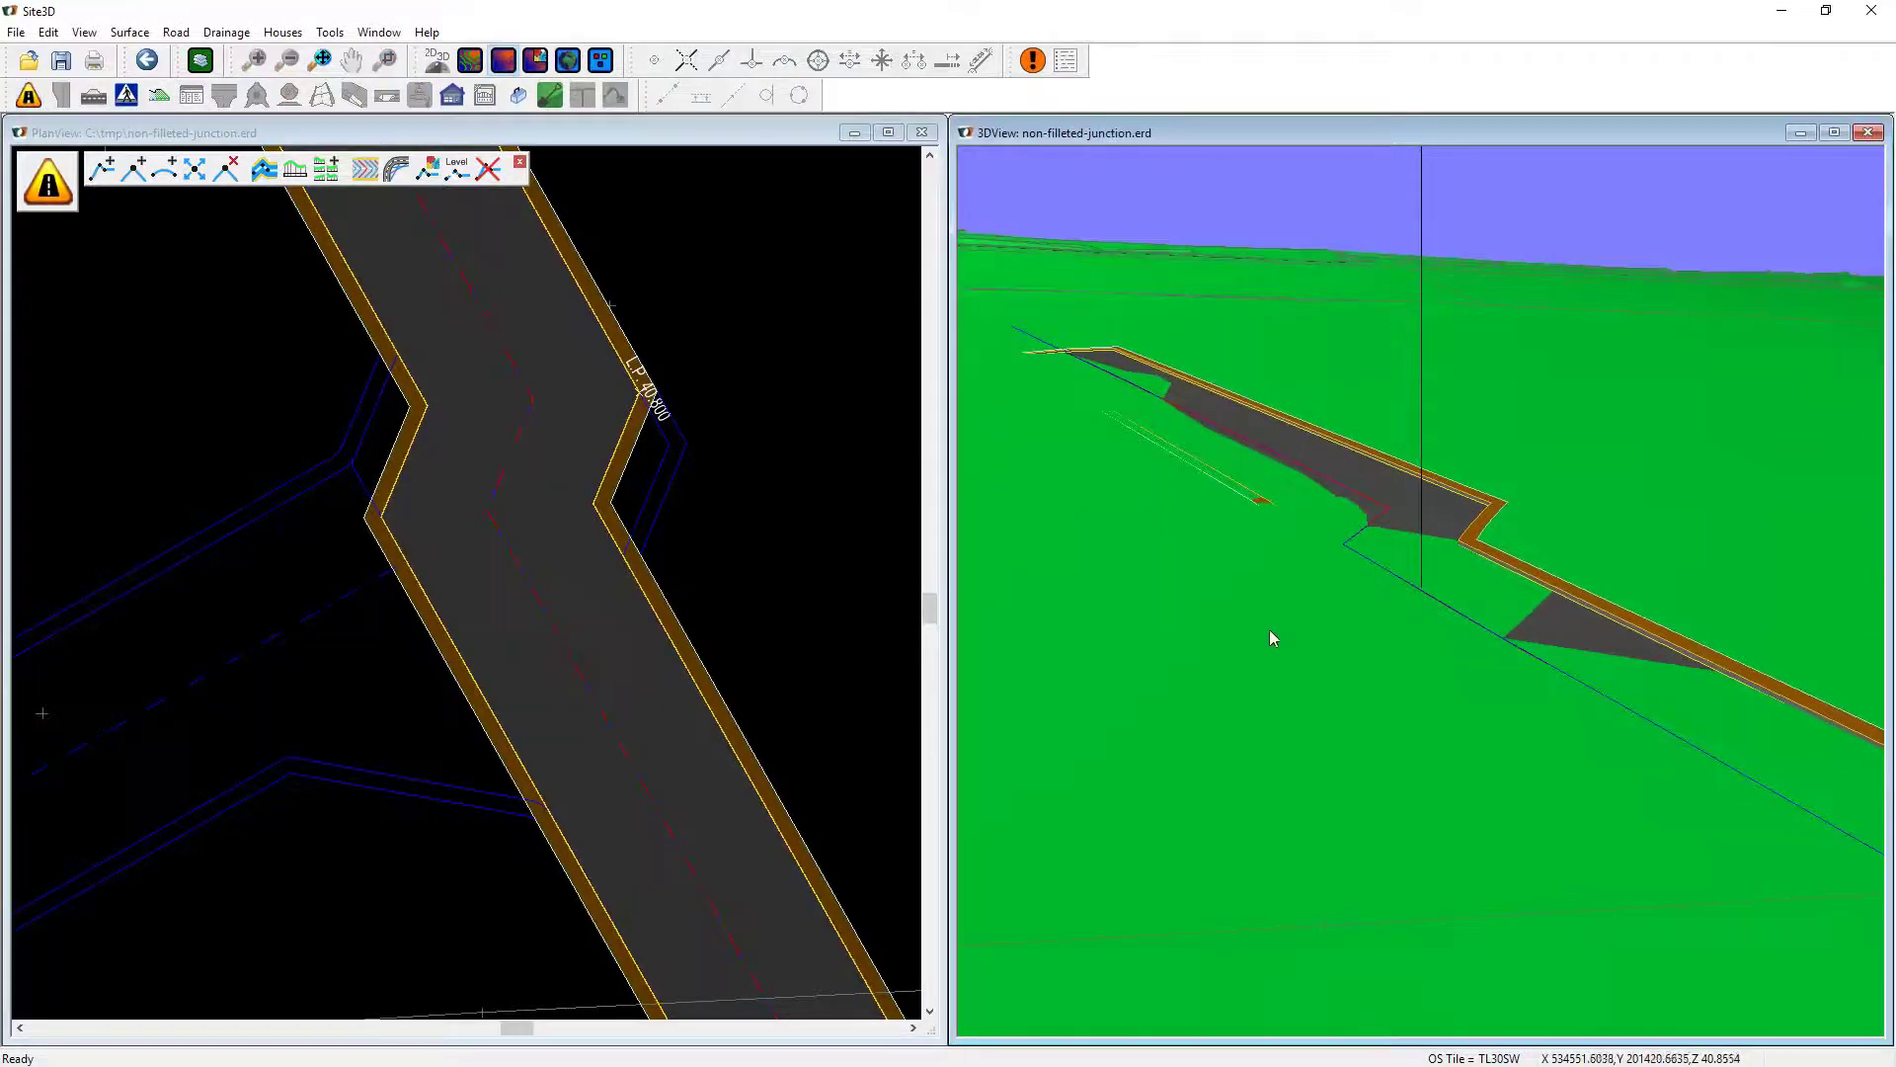
Step: Turn off the green survey surface and orbit the 3D view to inspect the road
{"action": "left_click", "coordinate": [503, 60]}
{"action": "left_click_drag", "start_coordinate": [1232, 616], "coordinate": [1247, 579]}
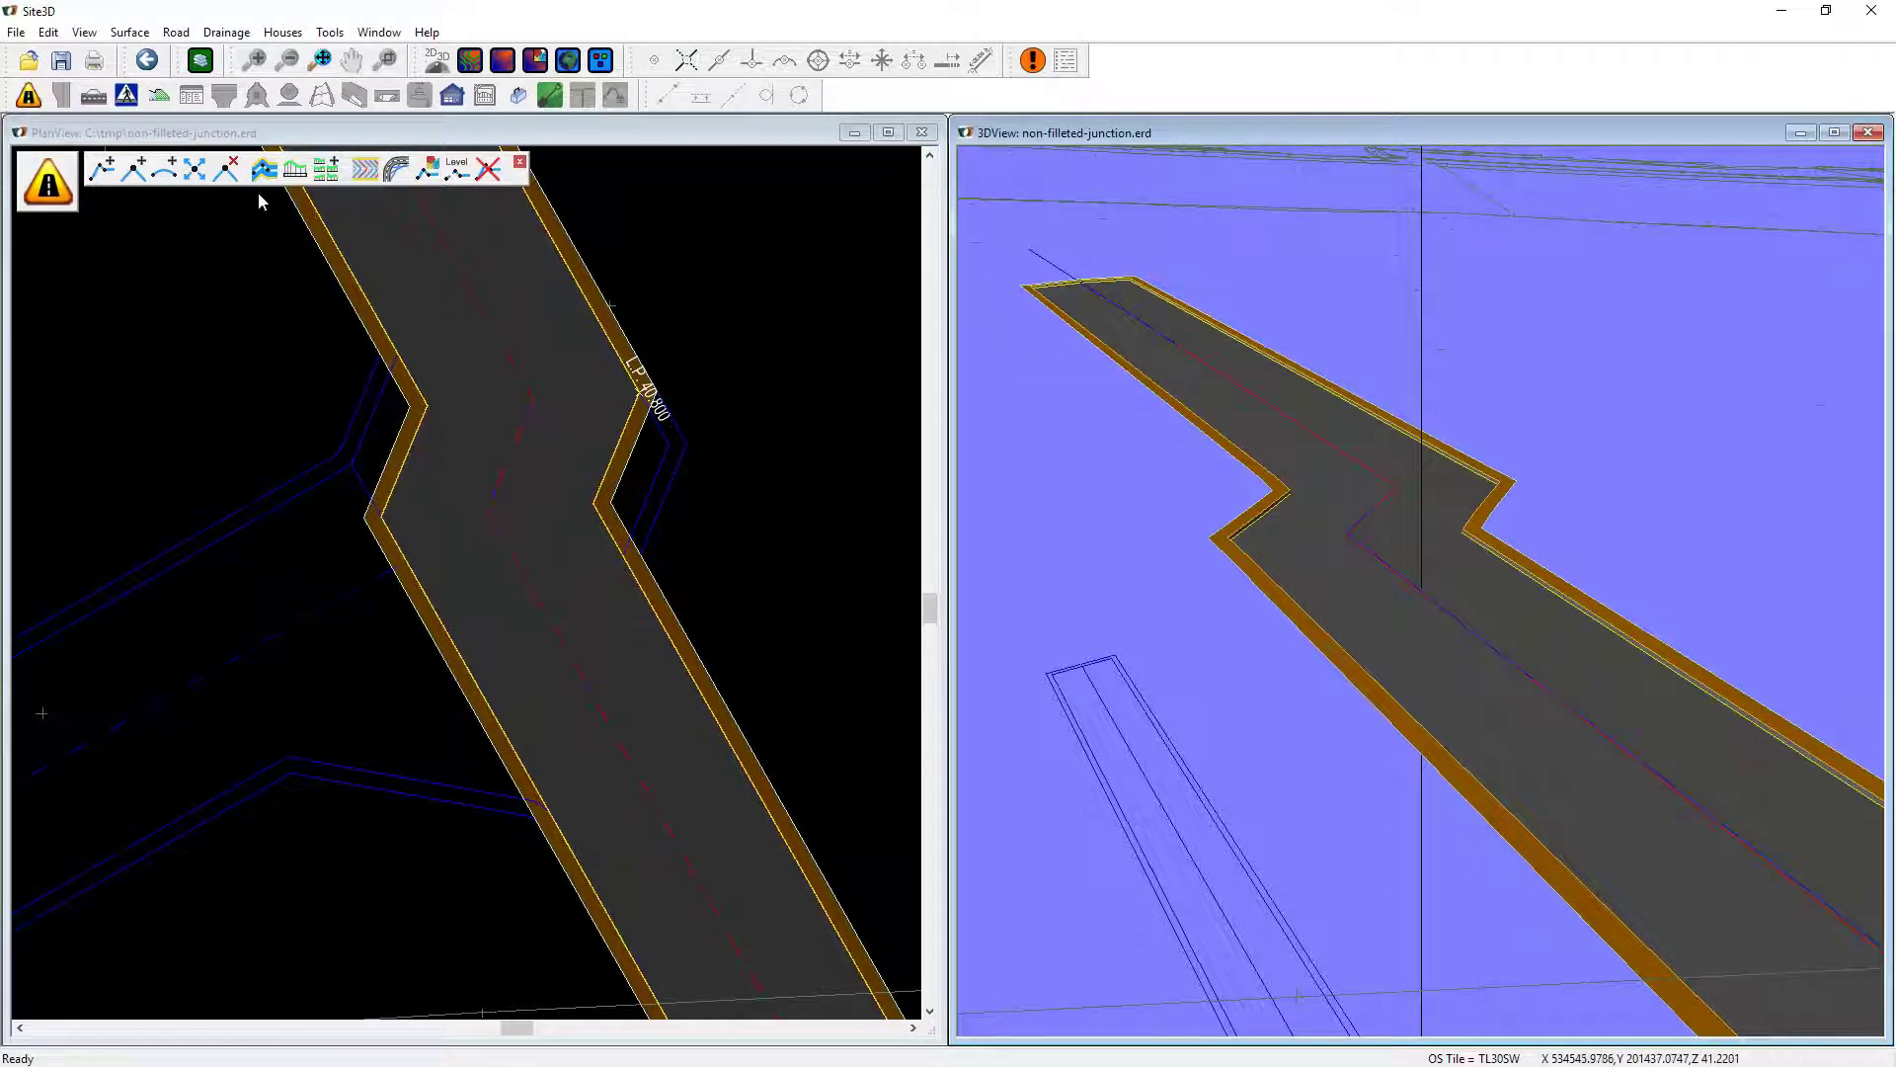
Step: Add 3 m radius arcs at both bend points of the zig-zag centreline
{"action": "left_click", "coordinate": [166, 172]}
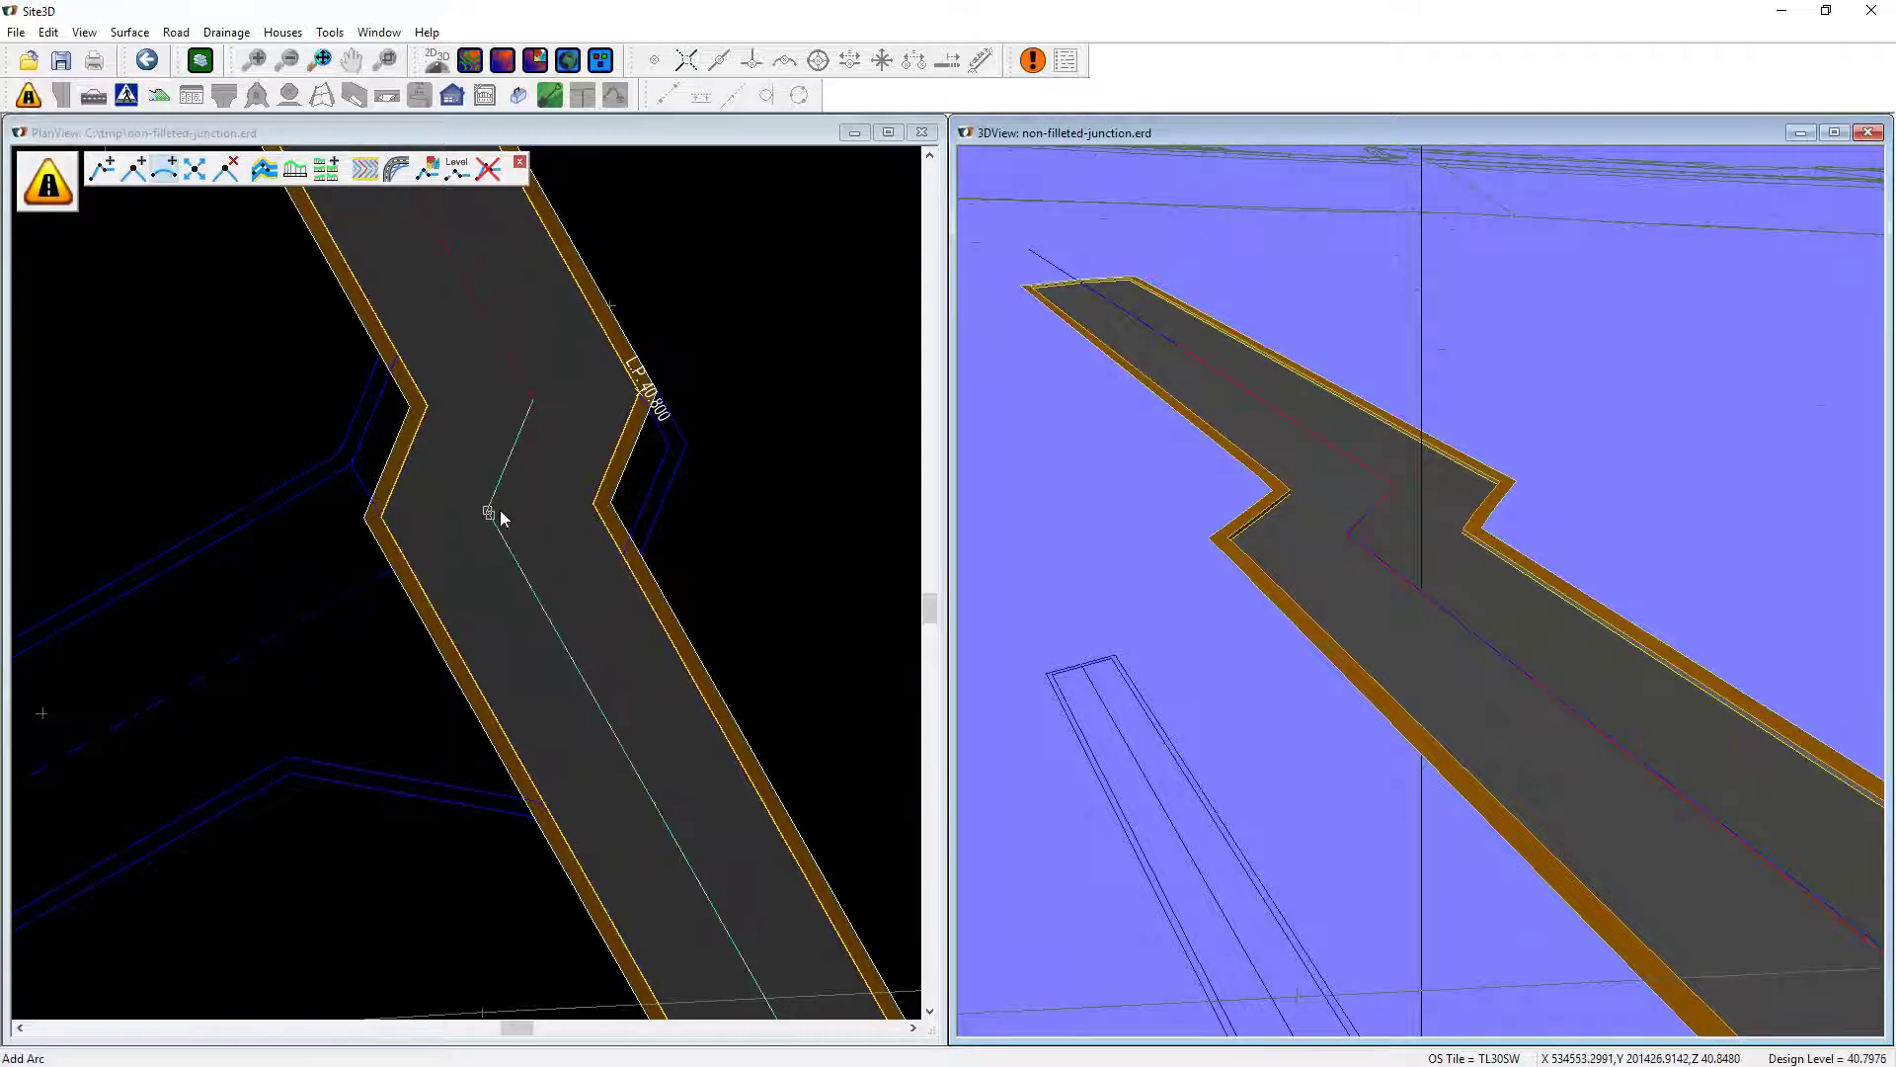
{"action": "right_click", "coordinate": [498, 512]}
{"action": "left_click", "coordinate": [459, 521]}
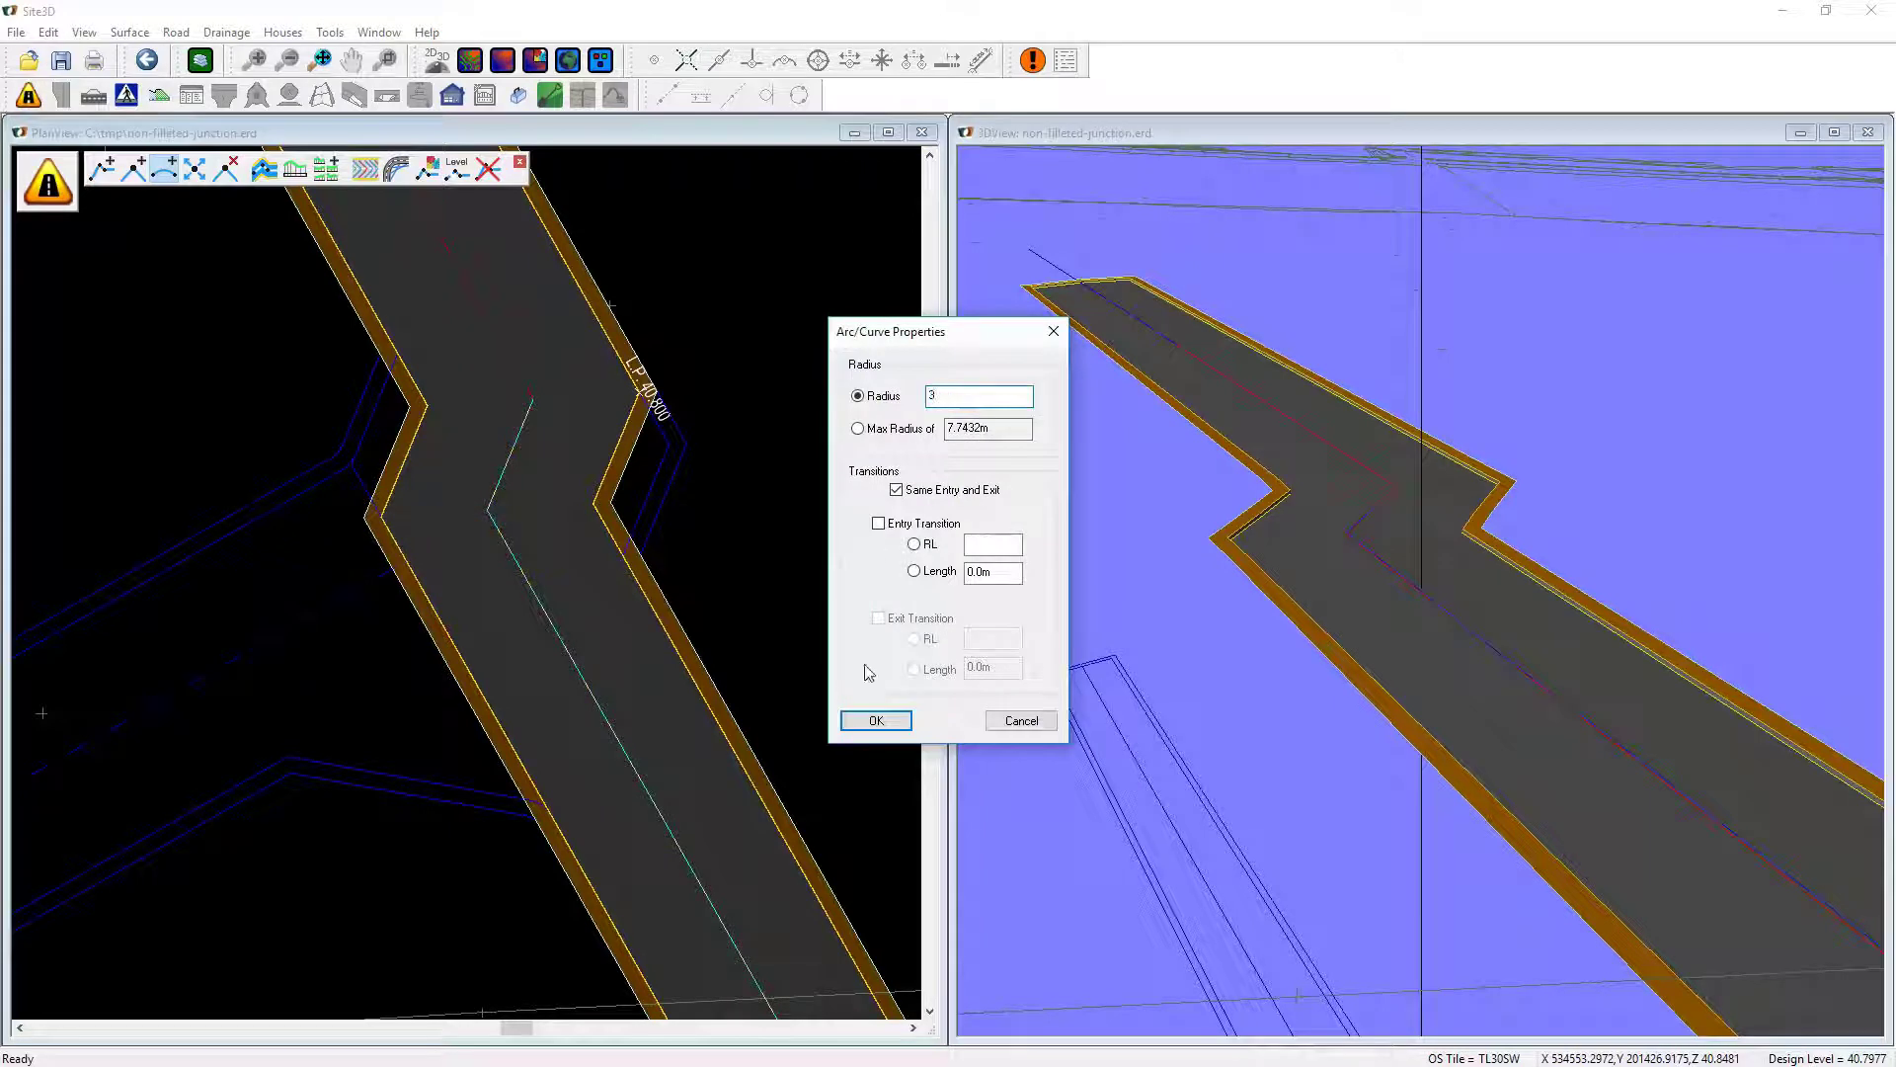
{"action": "type", "text": "3"}
{"action": "left_click", "coordinate": [876, 720]}
{"action": "right_click", "coordinate": [517, 404]}
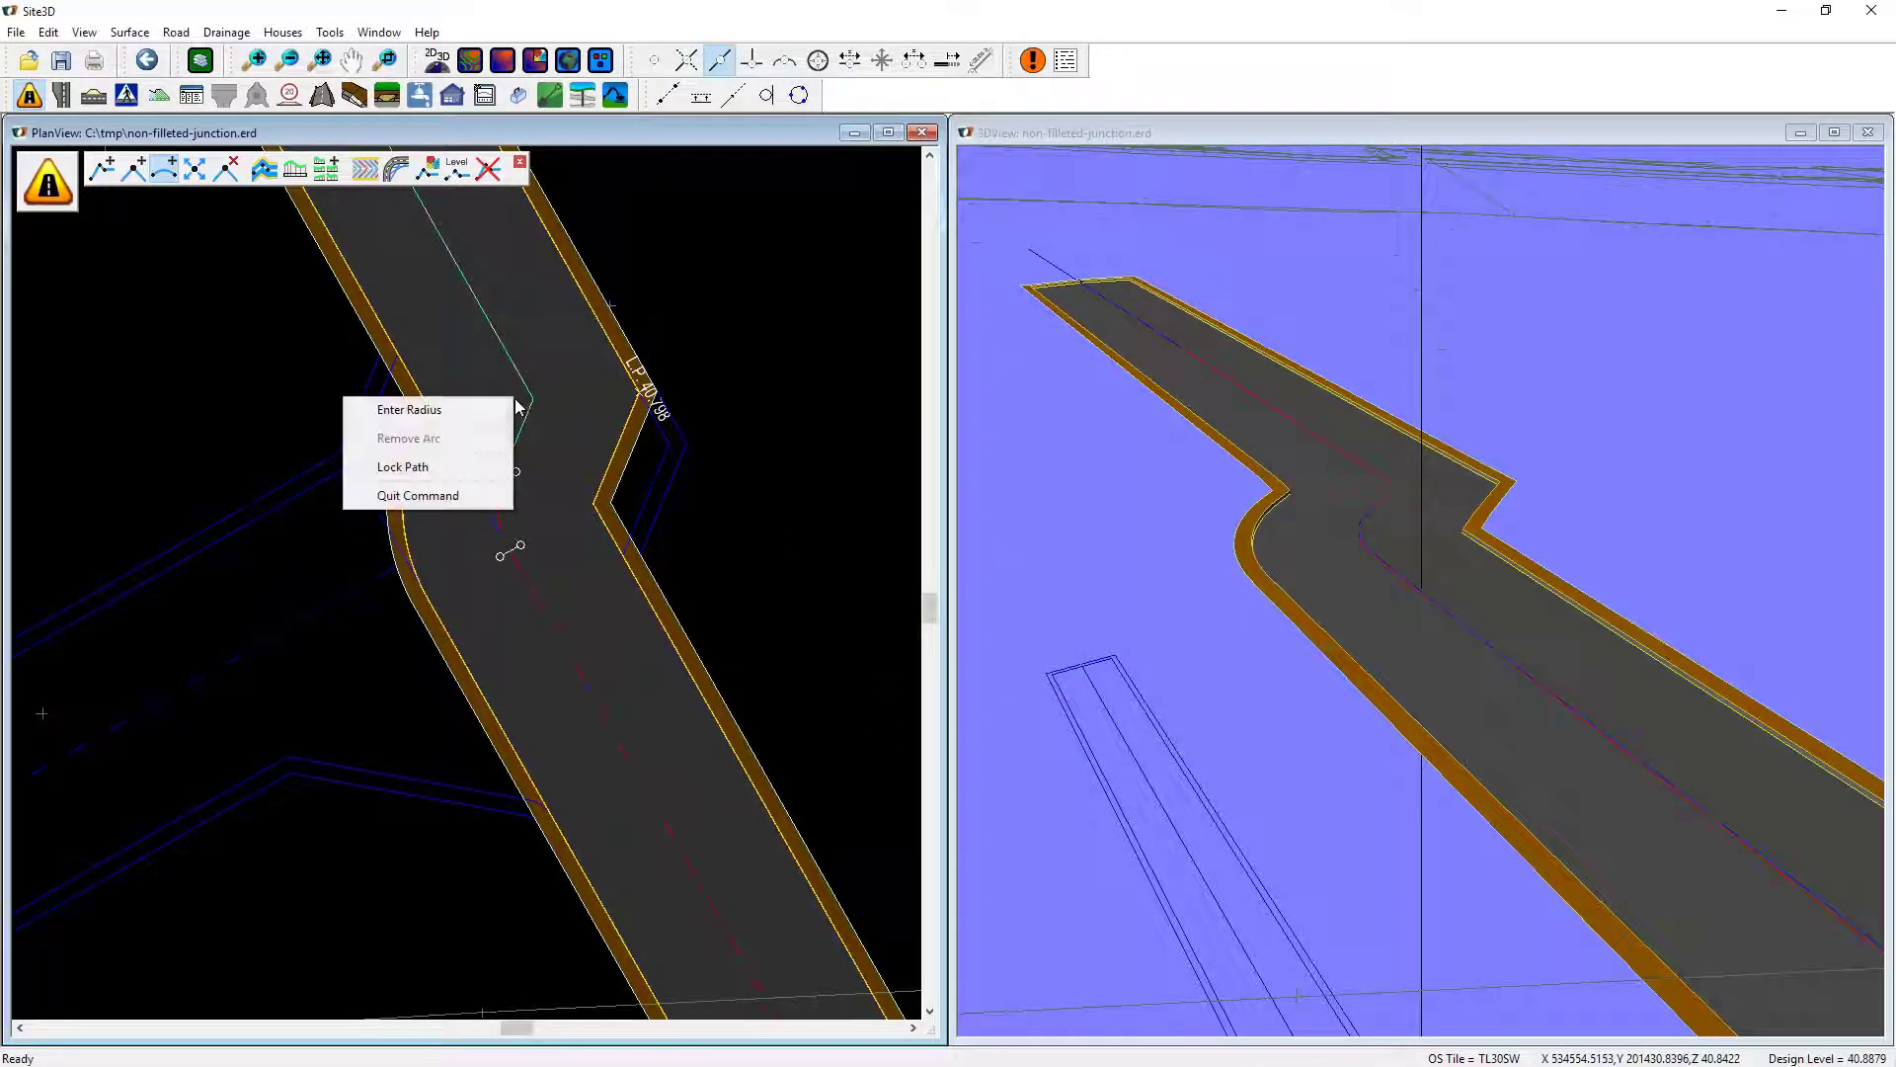
{"action": "left_click", "coordinate": [425, 408]}
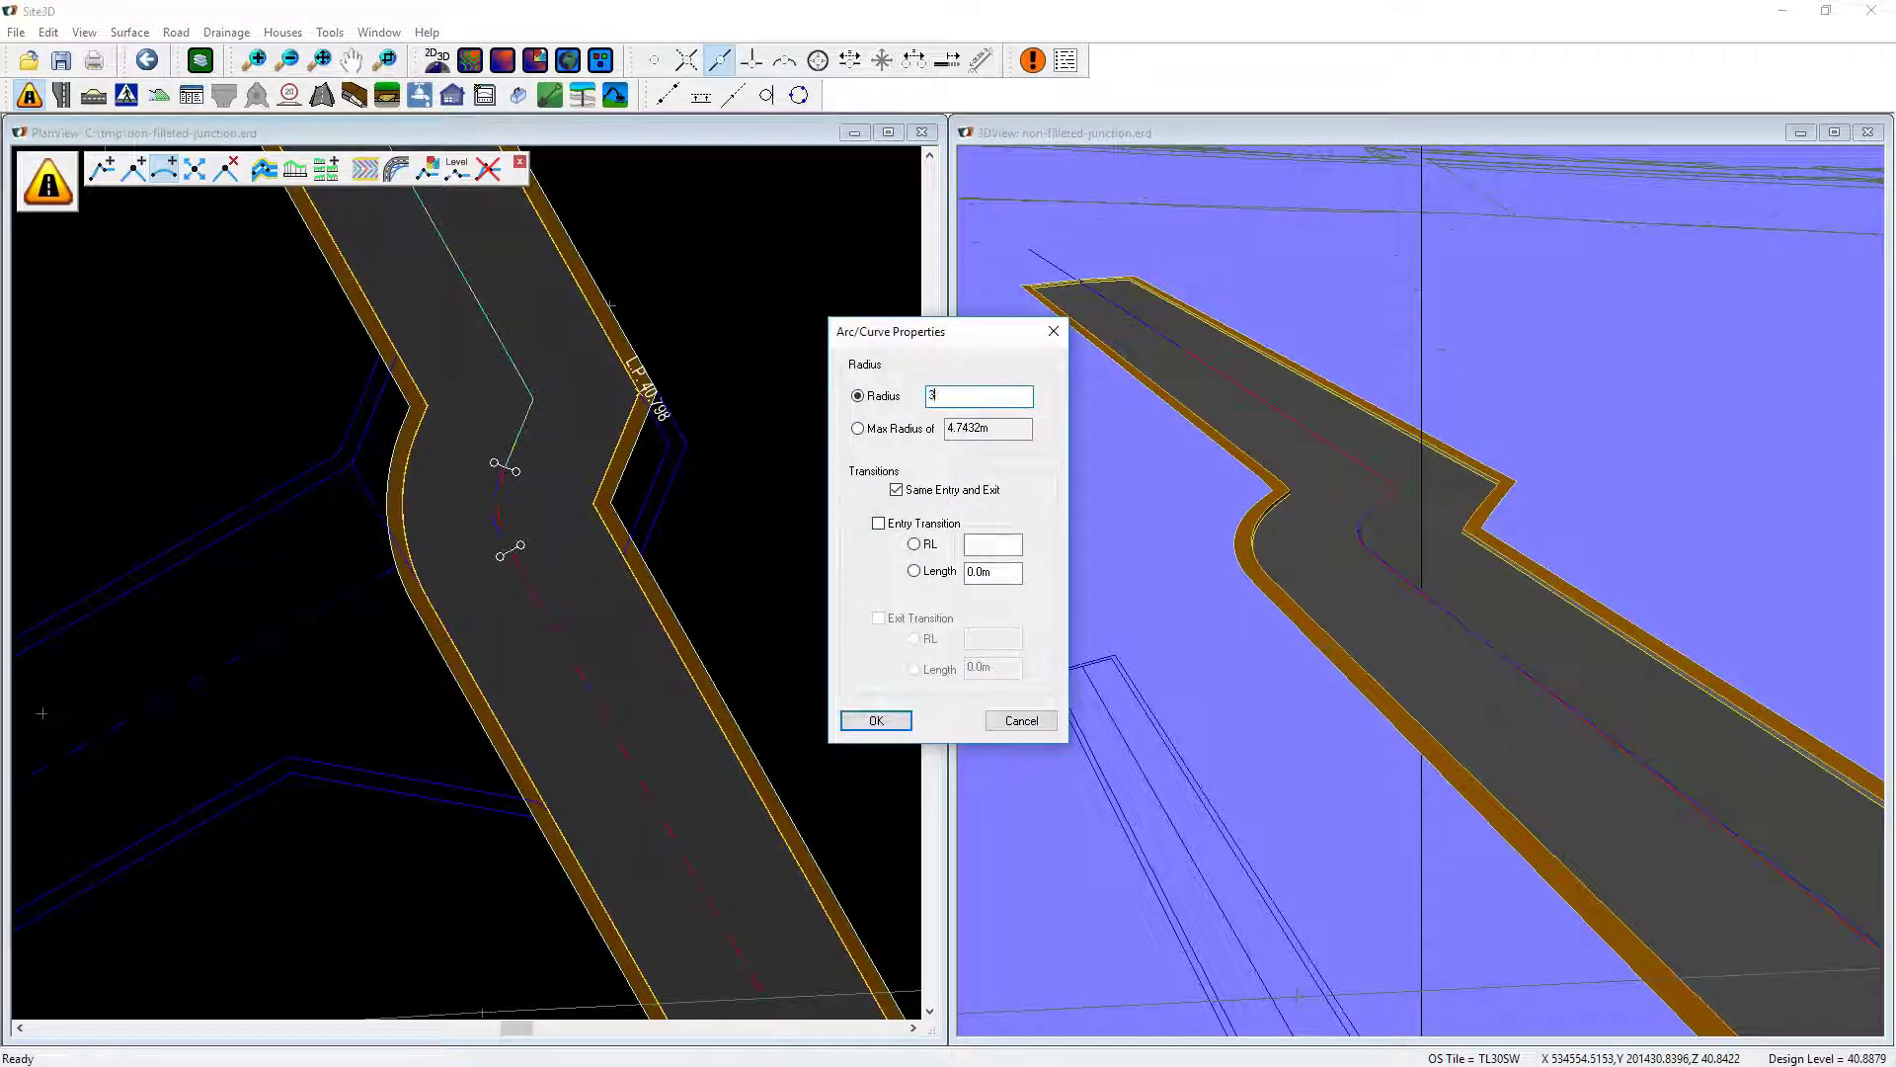
{"action": "left_click", "coordinate": [876, 719]}
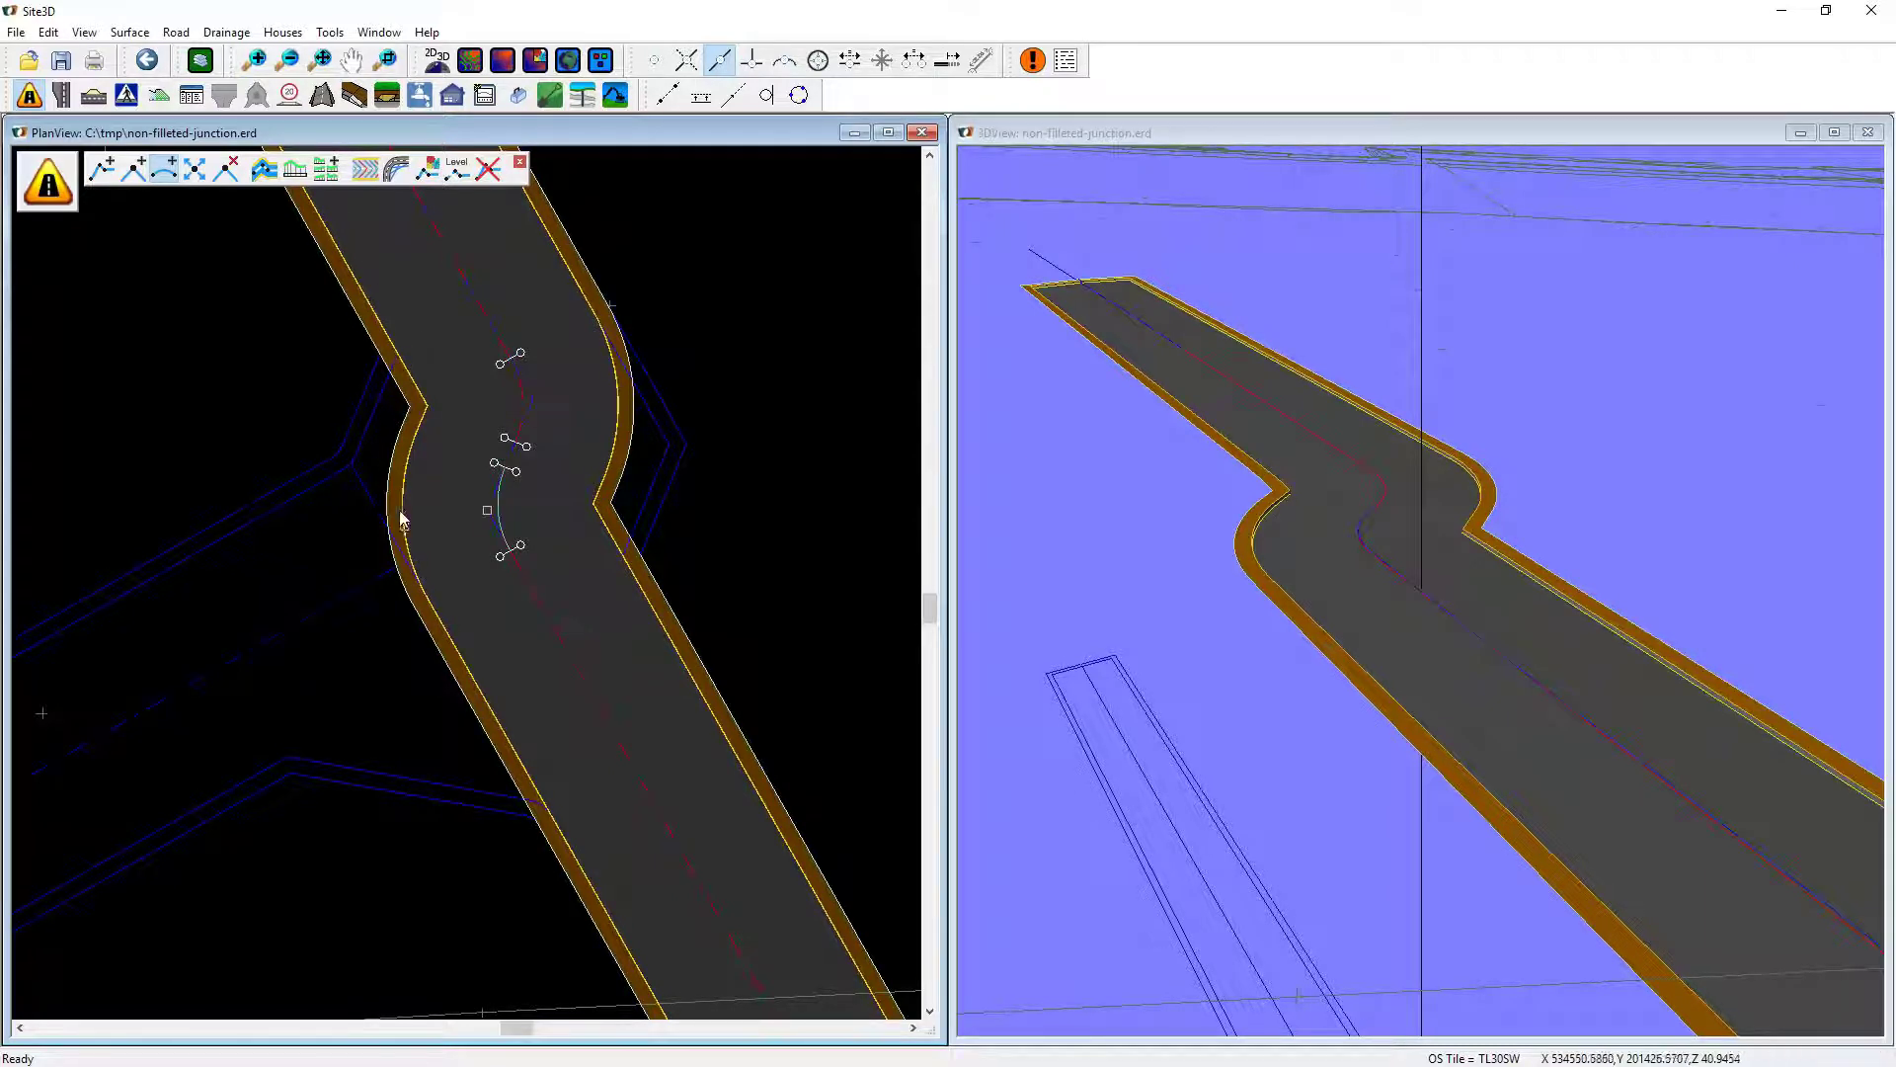
Step: Select the road and widen its right edge from 3.0 m out to 4.708 m
{"action": "left_click", "coordinate": [69, 96]}
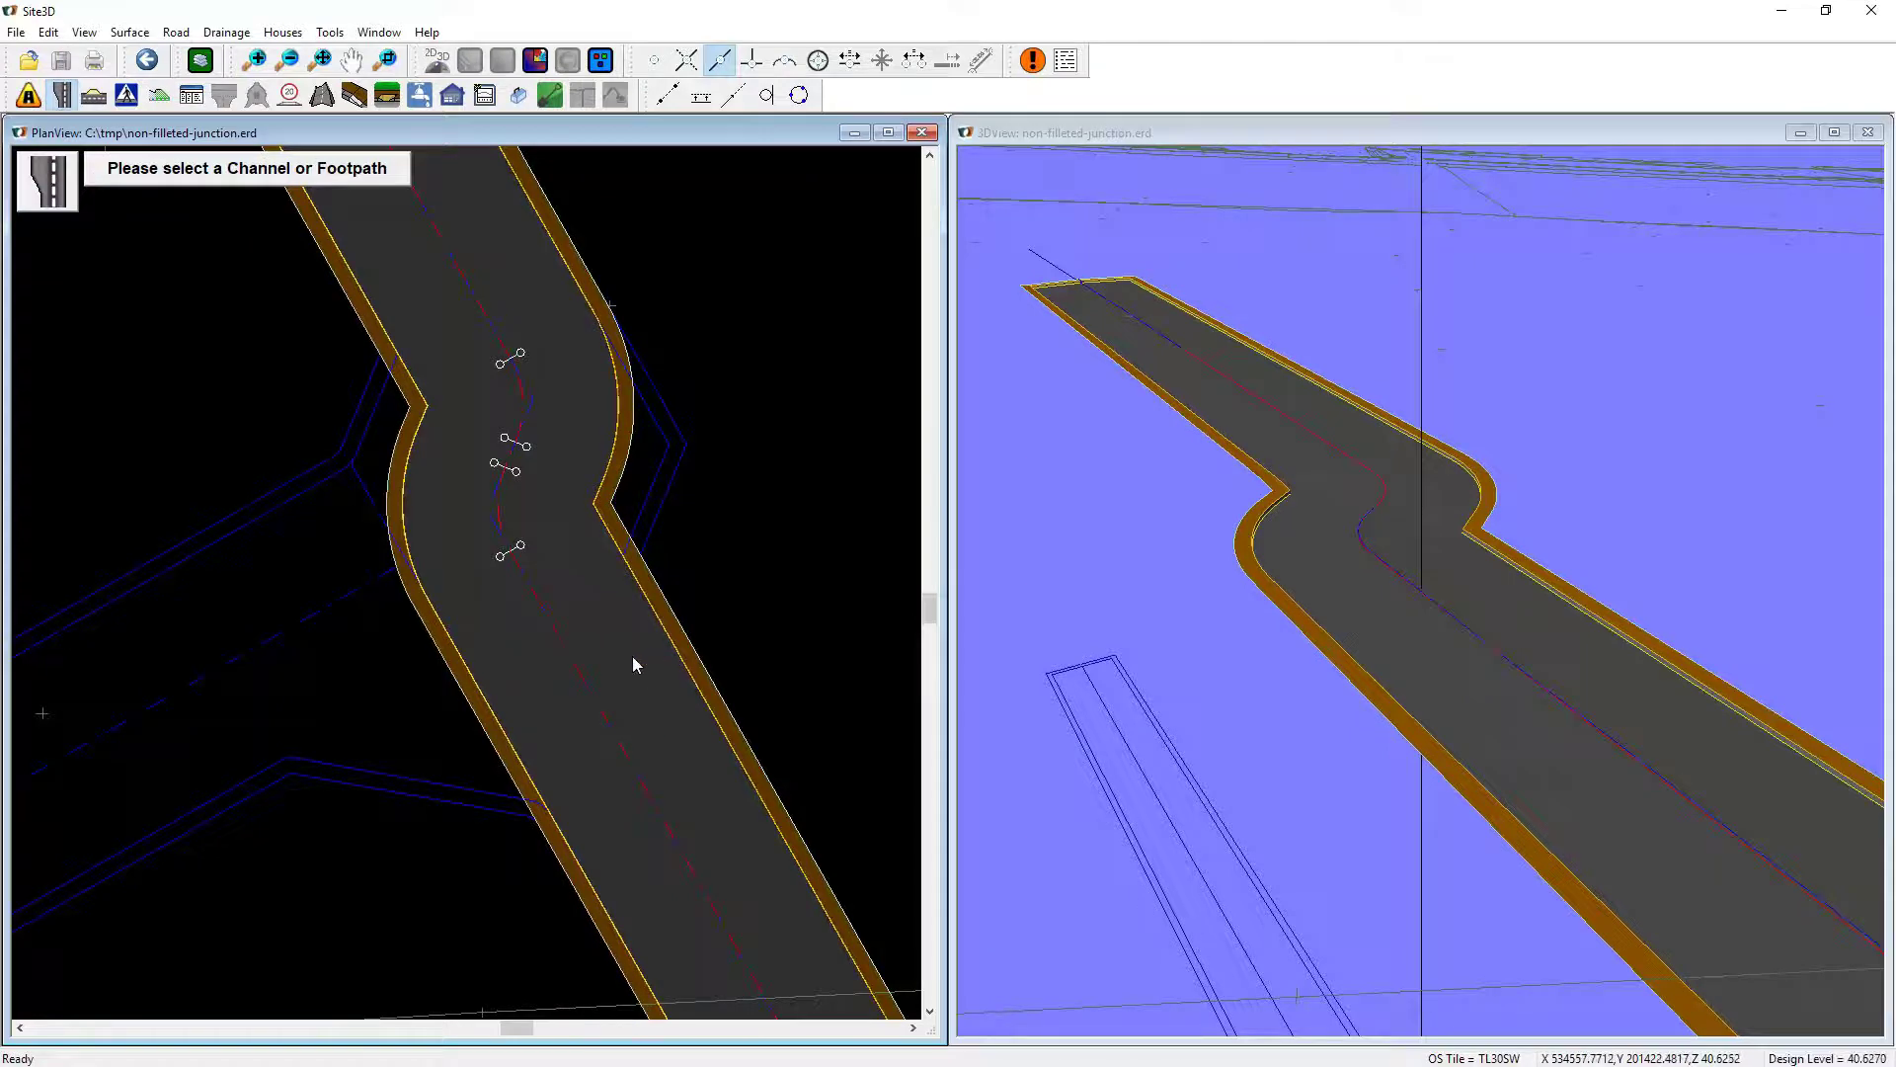
{"action": "left_click", "coordinate": [609, 614]}
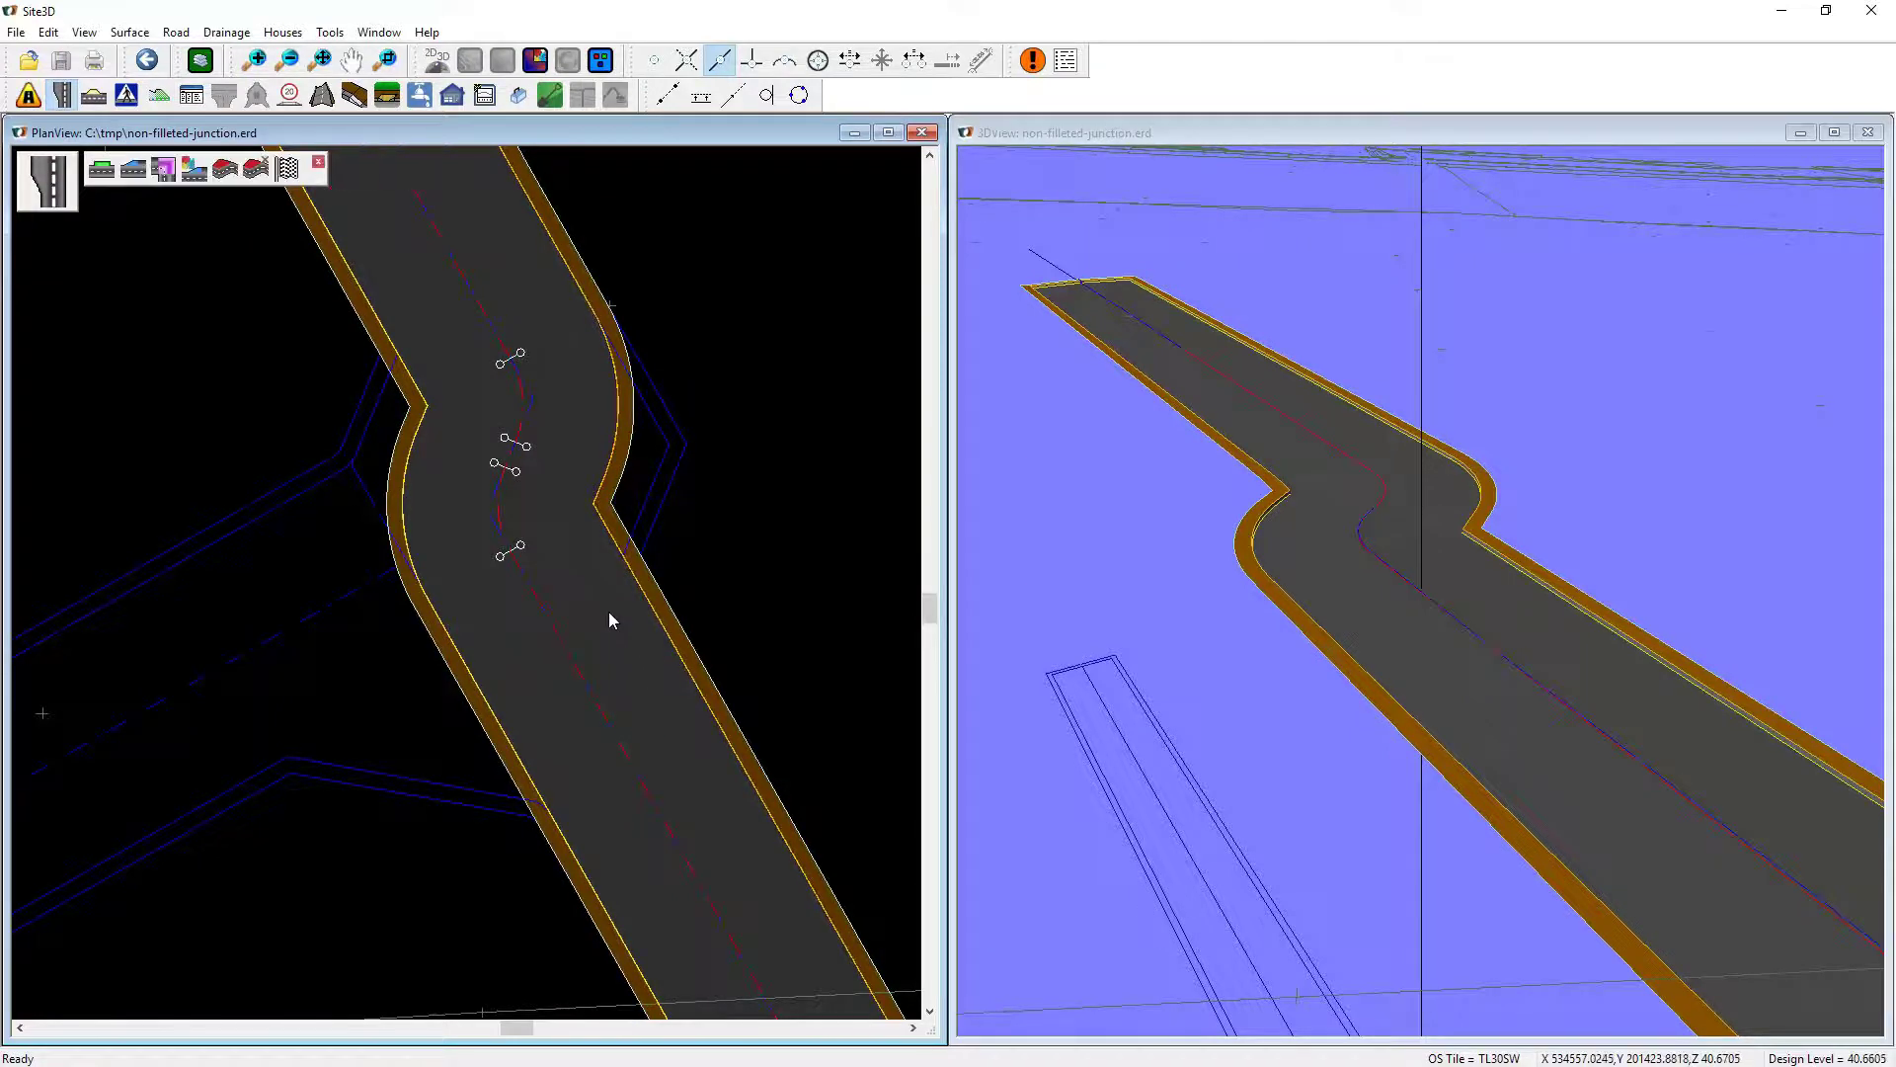
{"action": "left_click", "coordinate": [139, 165]}
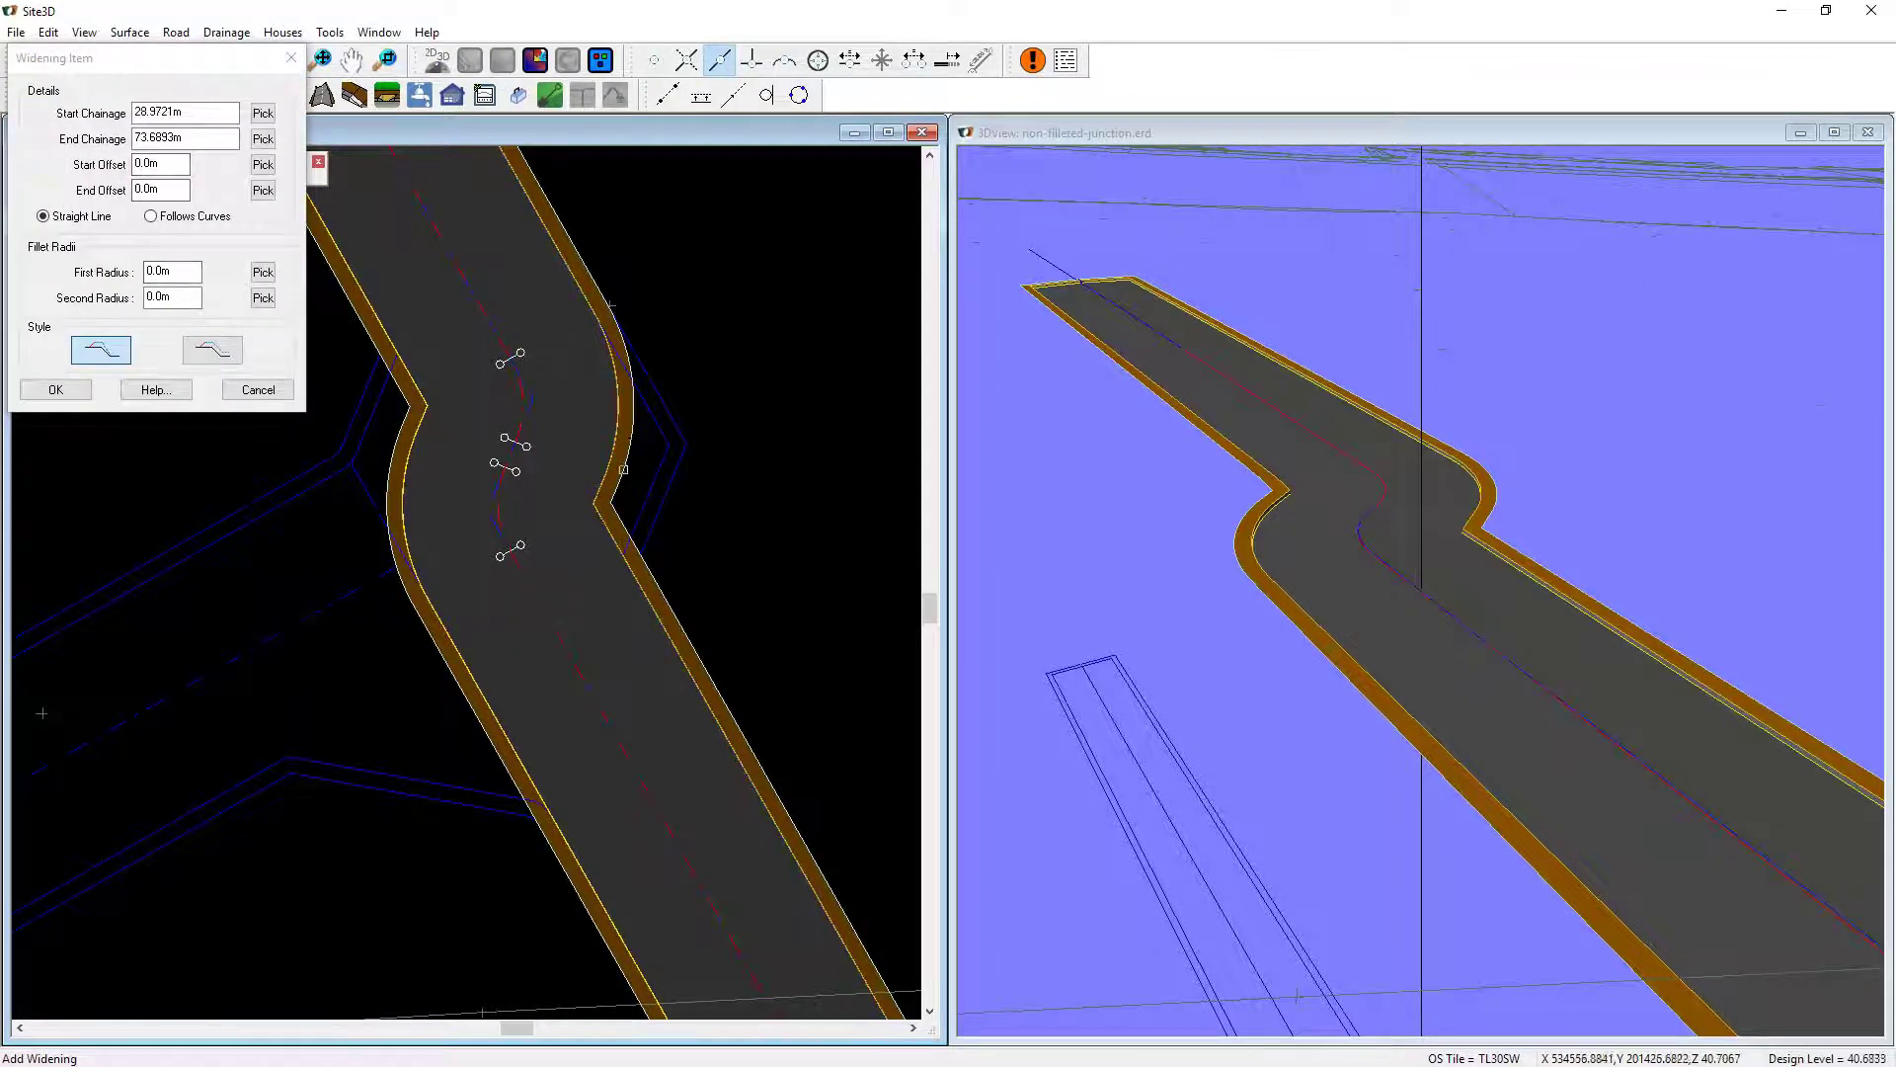
{"action": "left_click", "coordinate": [594, 188]}
{"action": "left_click", "coordinate": [654, 60]}
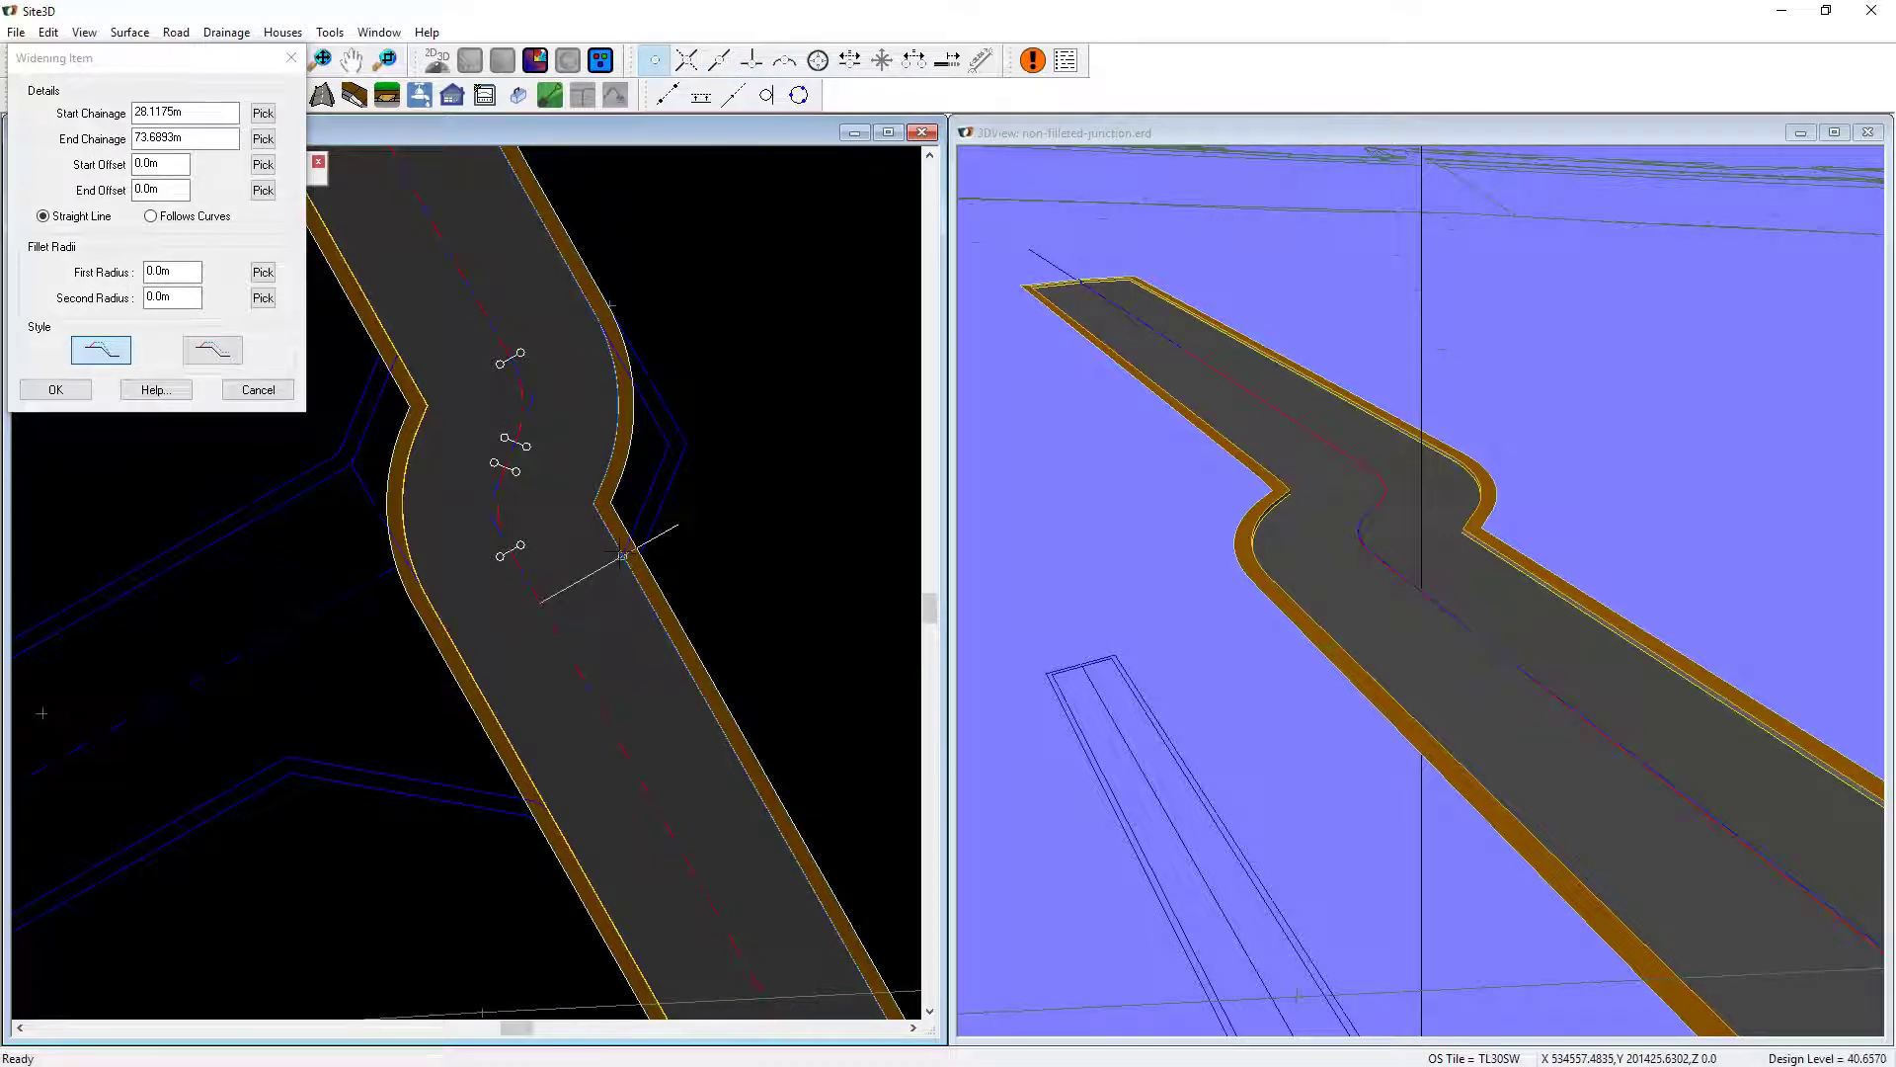
{"action": "left_click", "coordinate": [621, 556]}
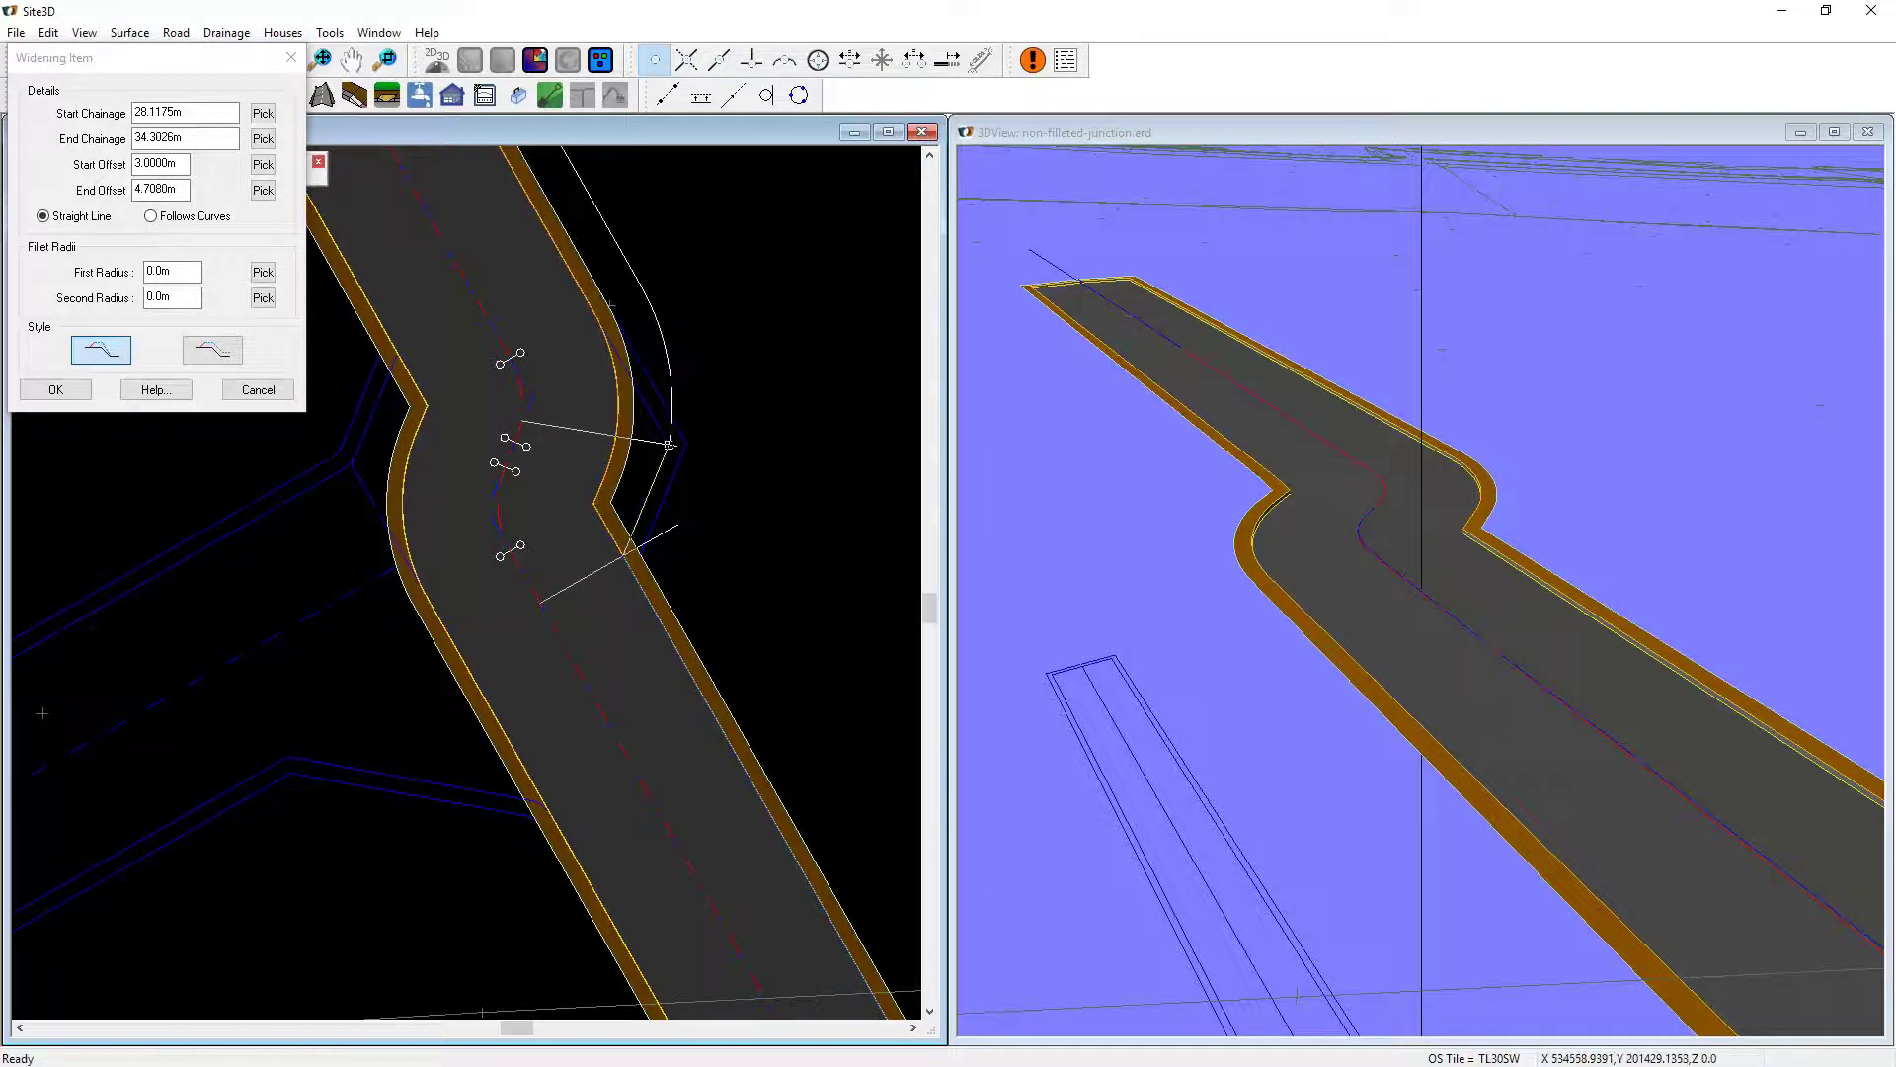
{"action": "left_click", "coordinate": [65, 389]}
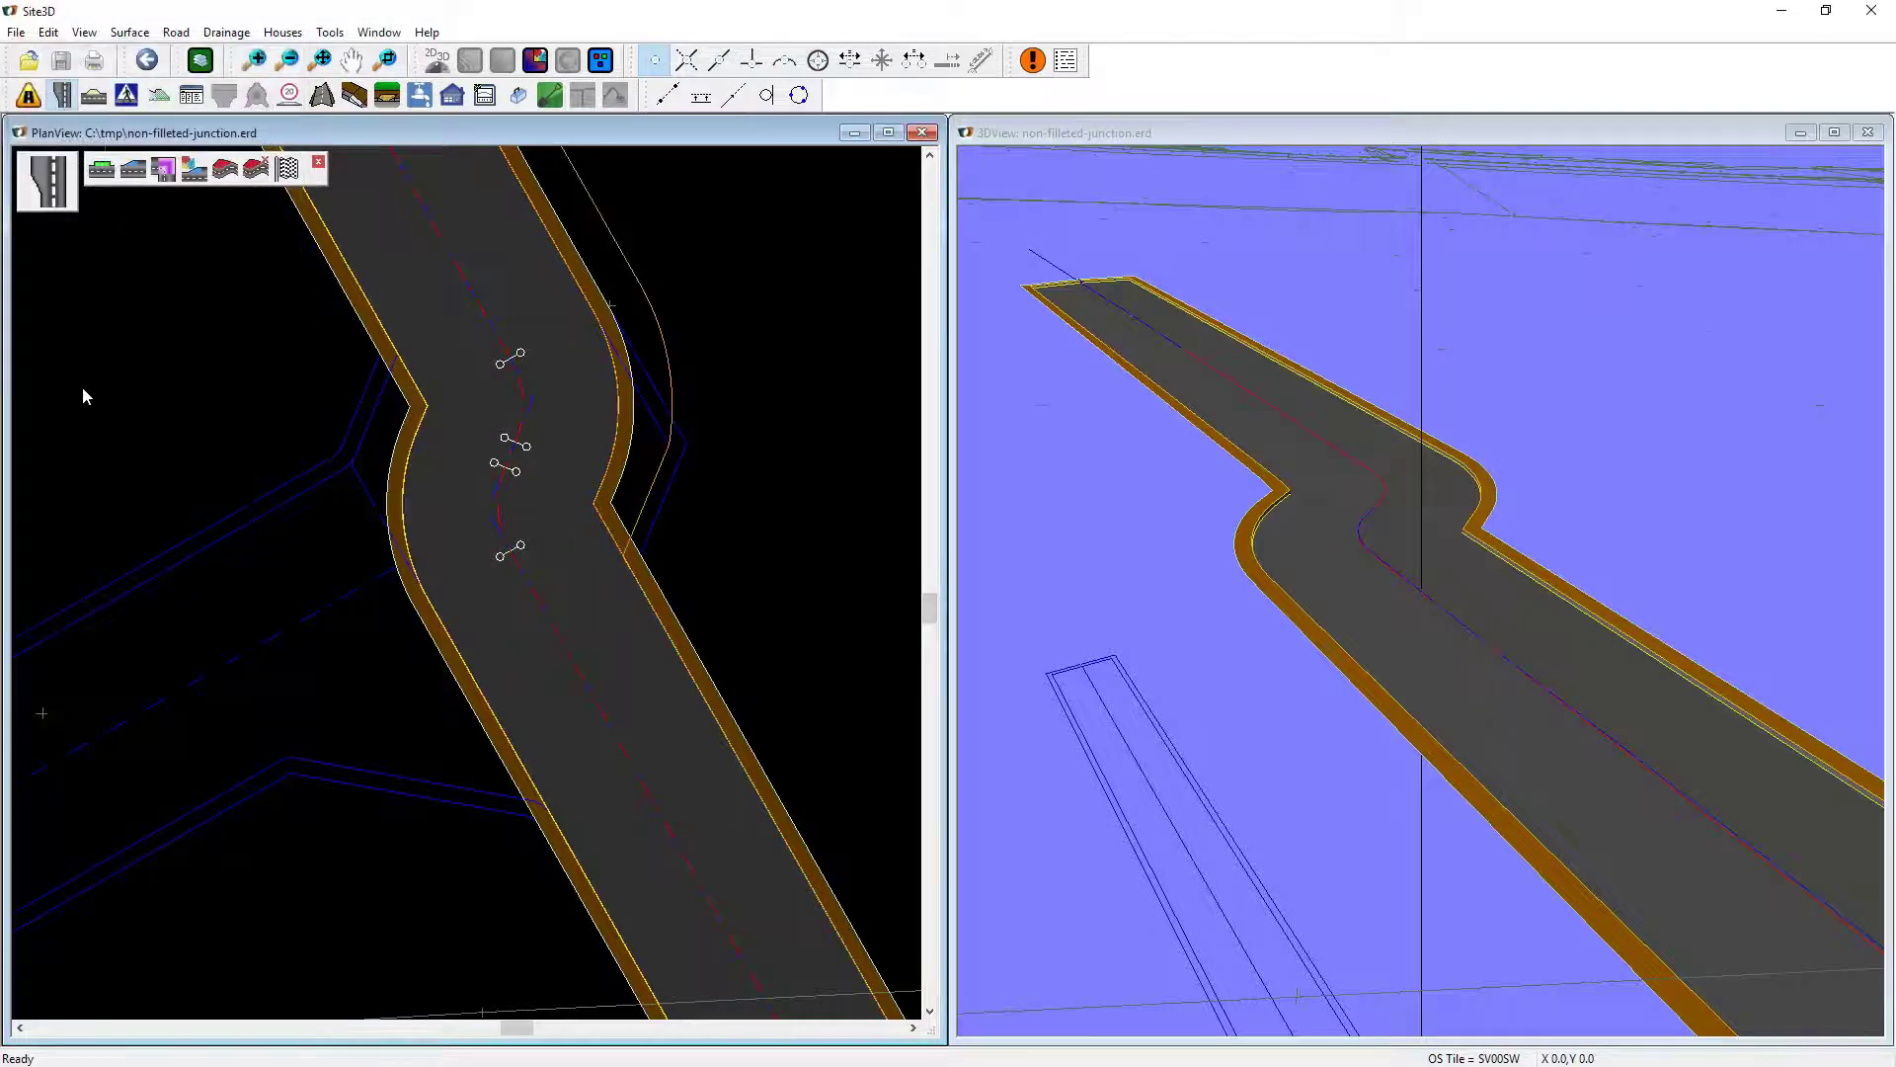
Step: Add a second right-edge widening back from 4.708 m to 3.0 m and apply the changes
{"action": "left_click", "coordinate": [137, 172]}
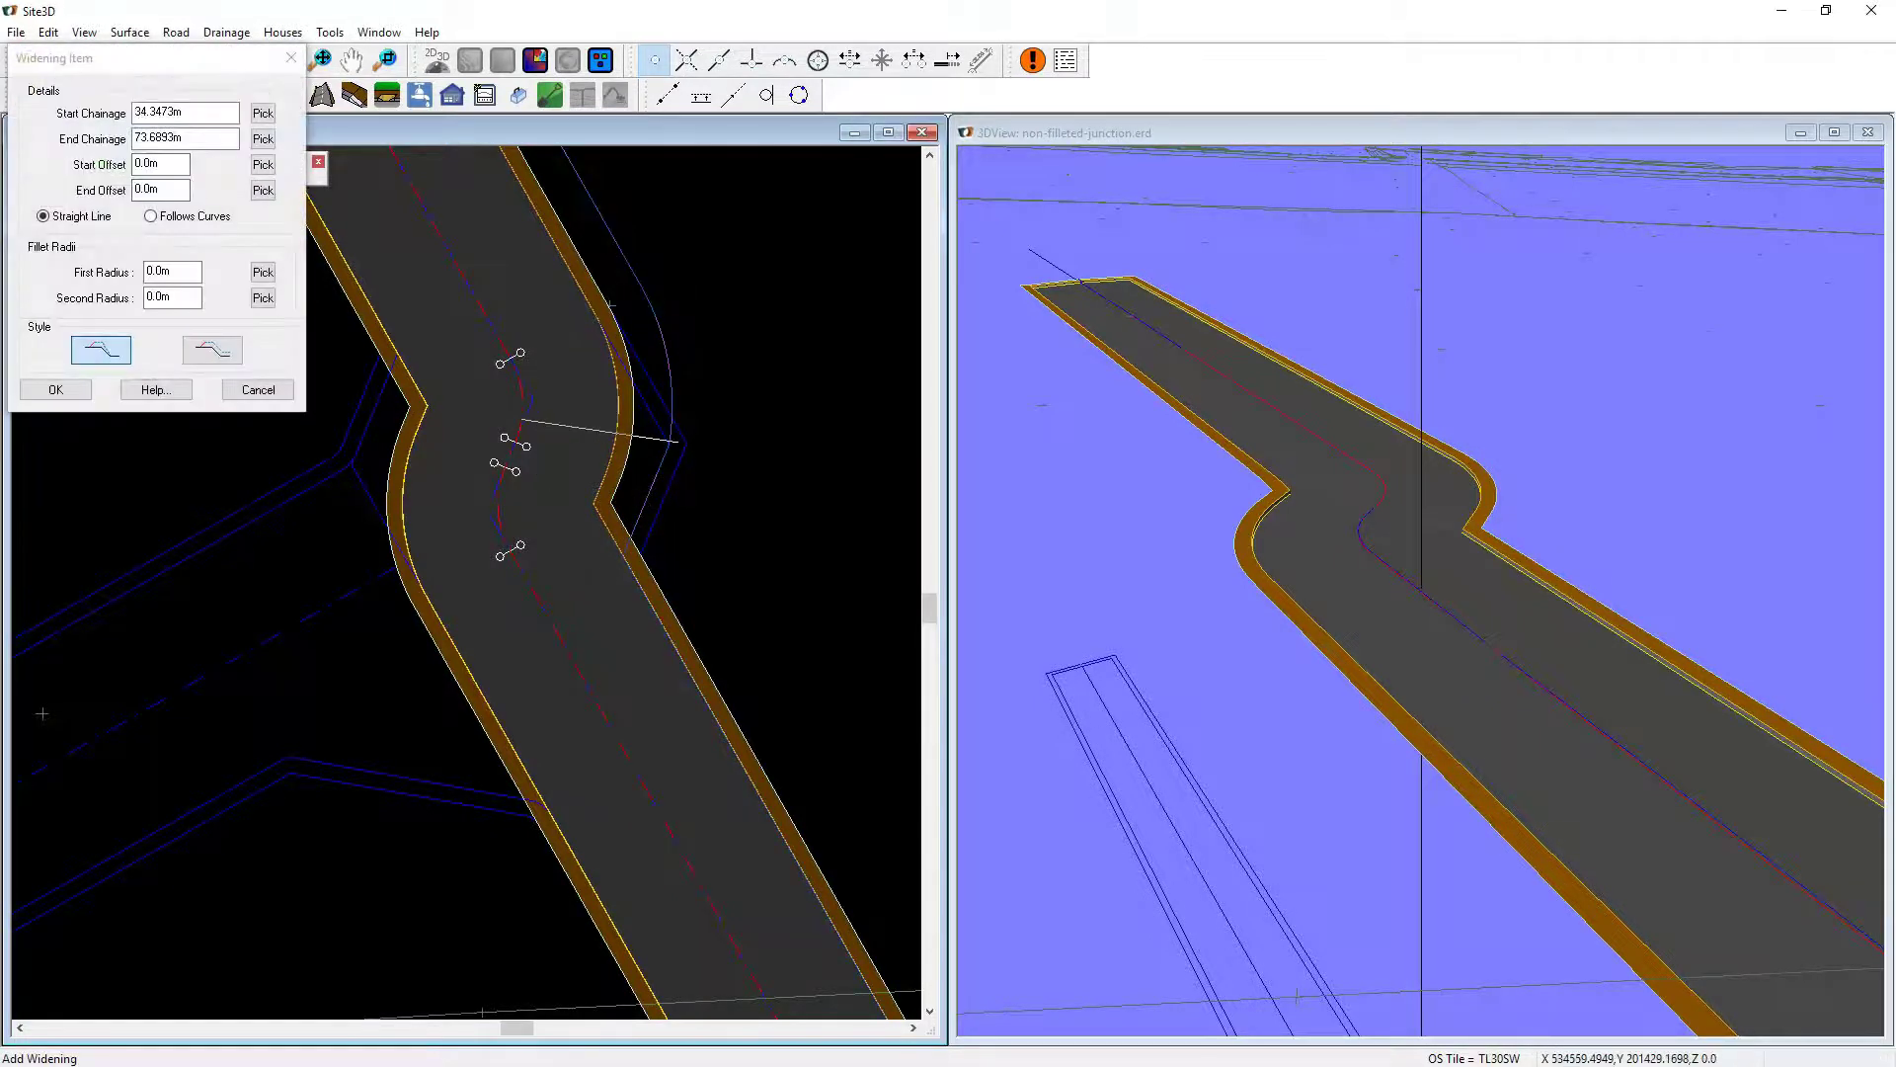
{"action": "left_click", "coordinate": [669, 444]}
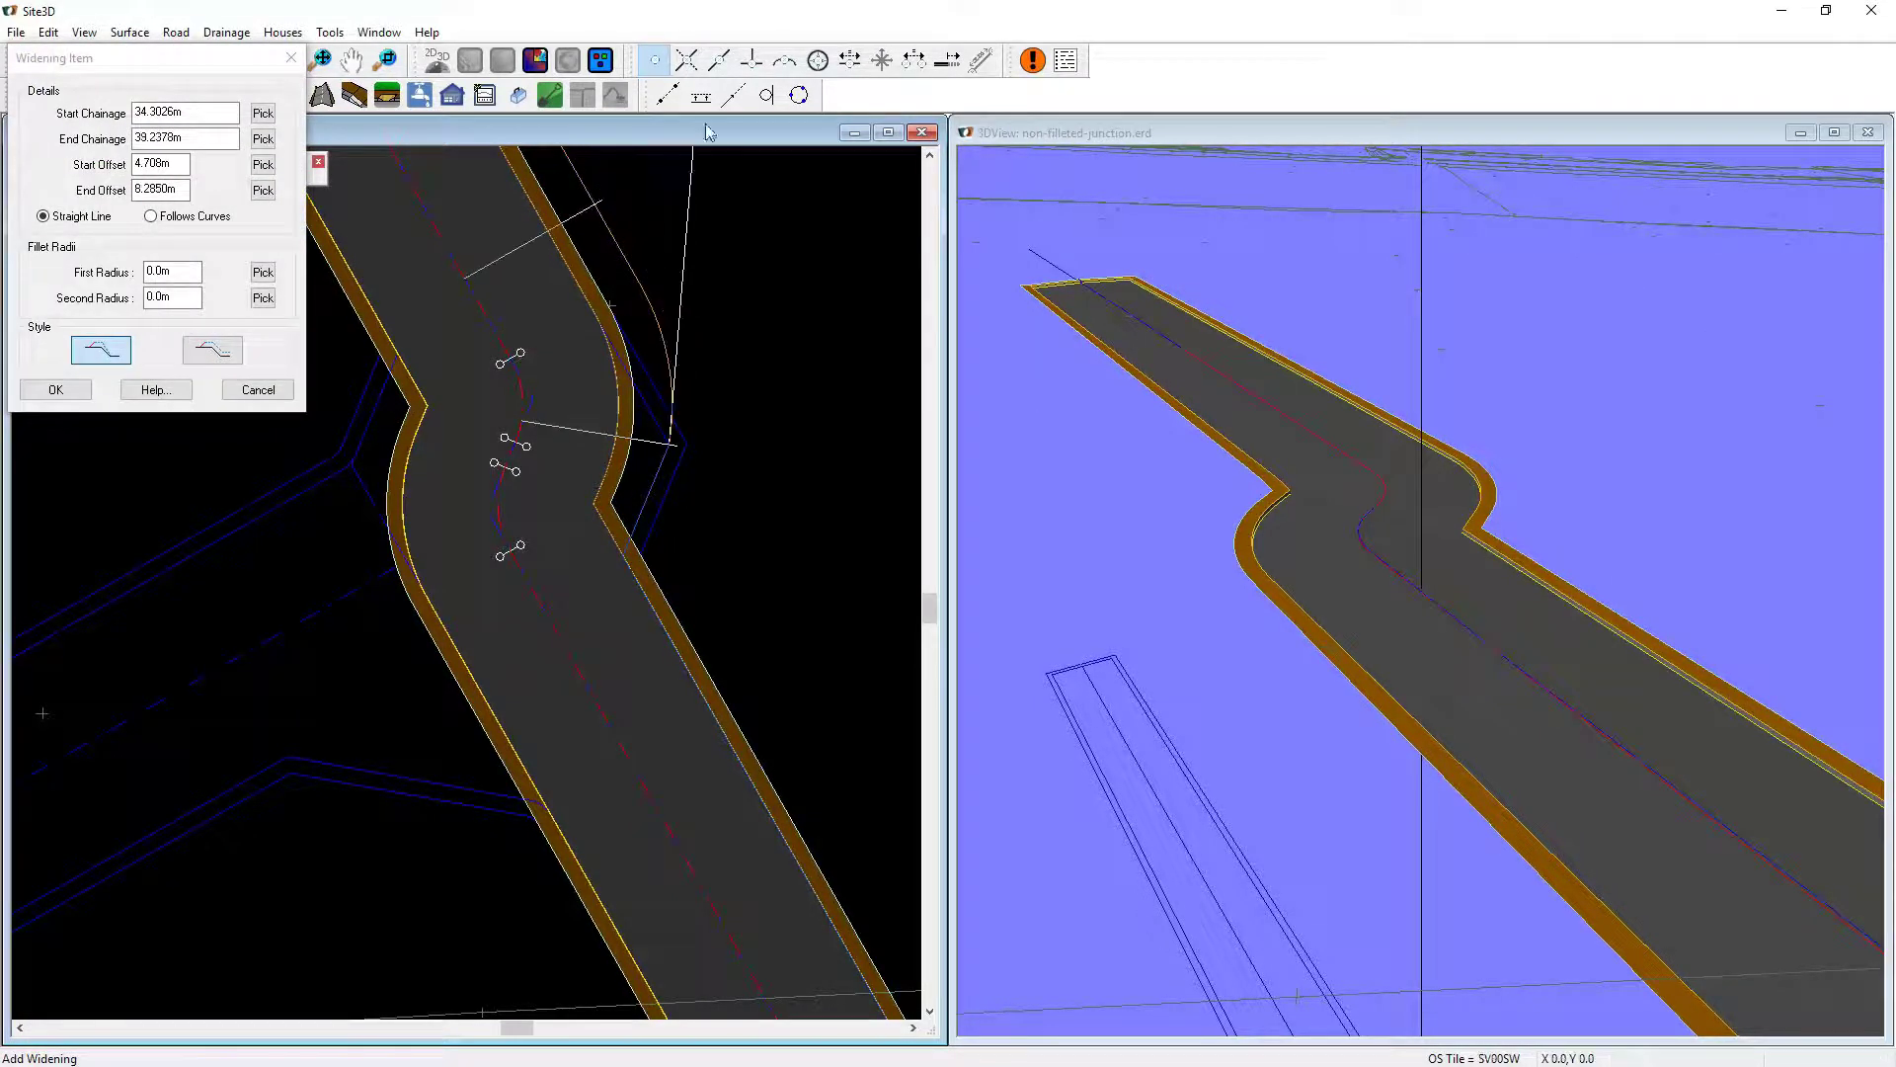
{"action": "left_click", "coordinate": [720, 60]}
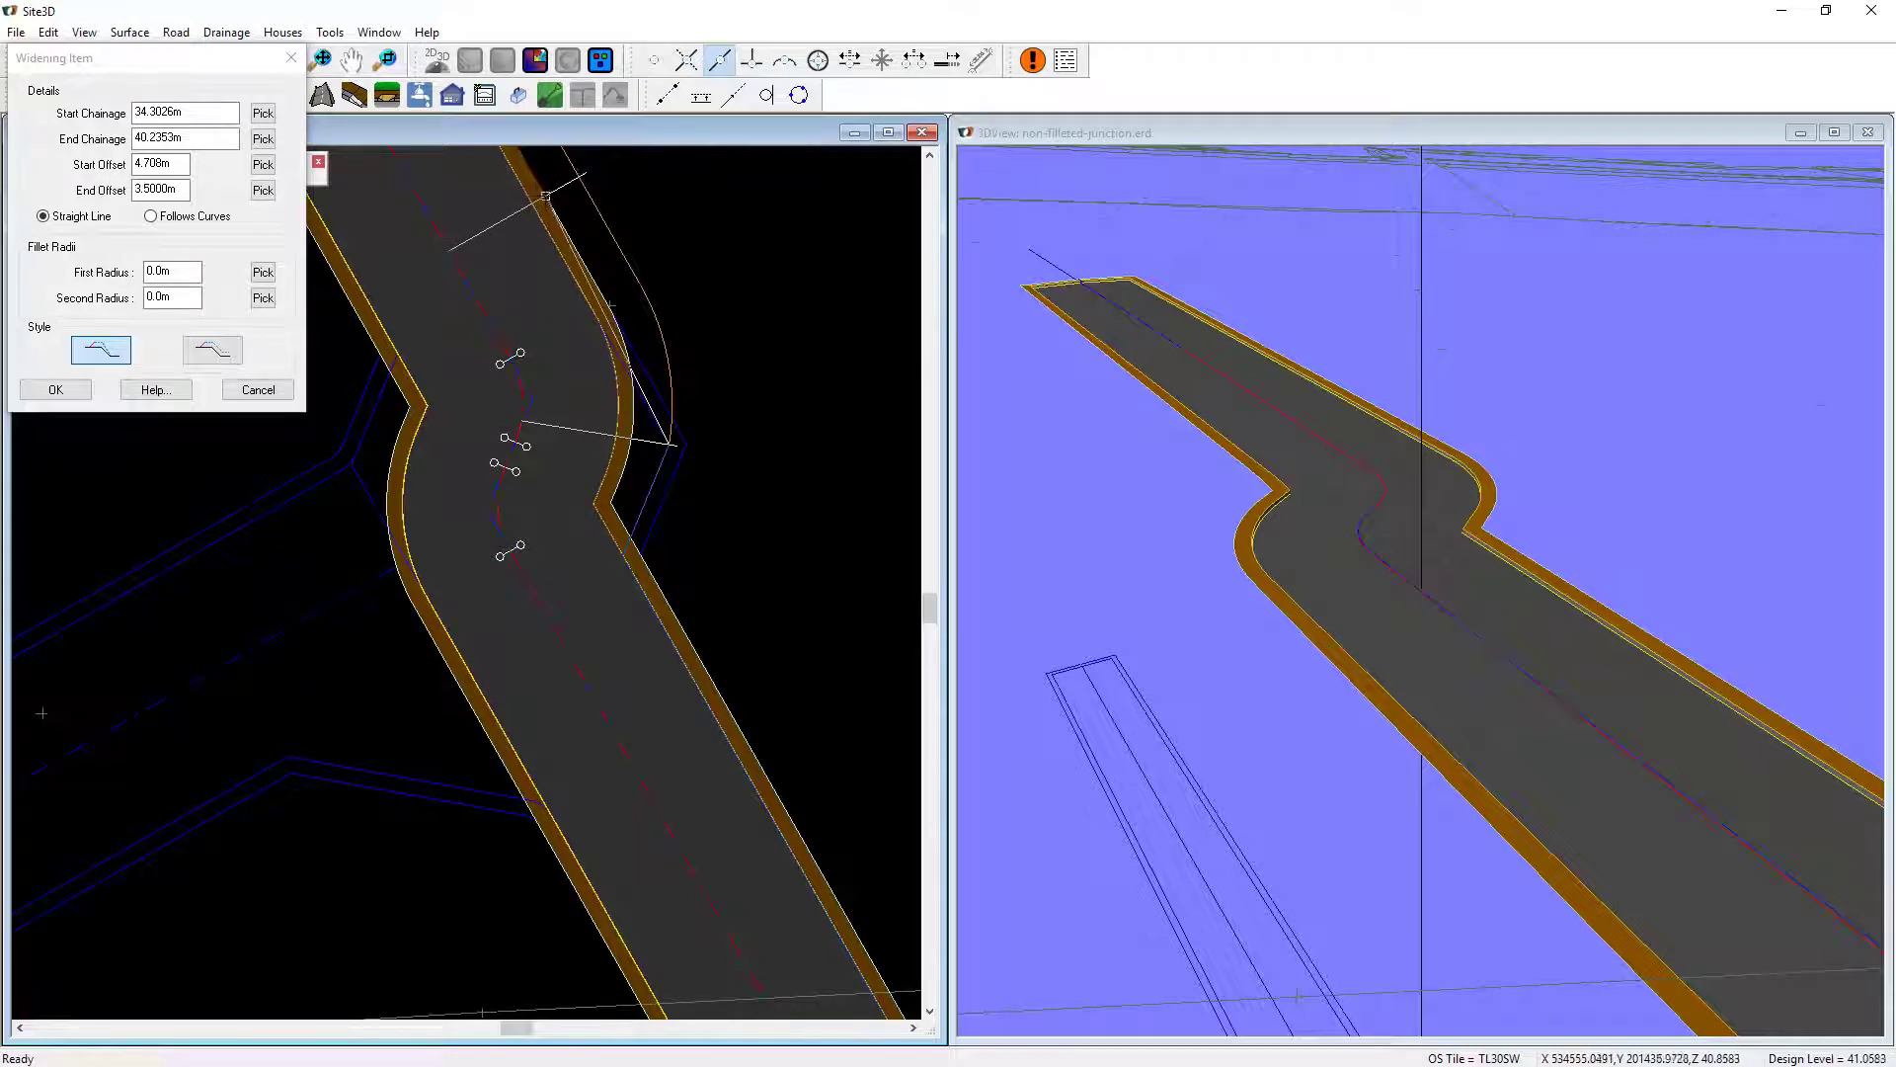
{"action": "left_click", "coordinate": [76, 394]}
{"action": "left_click", "coordinate": [286, 169]}
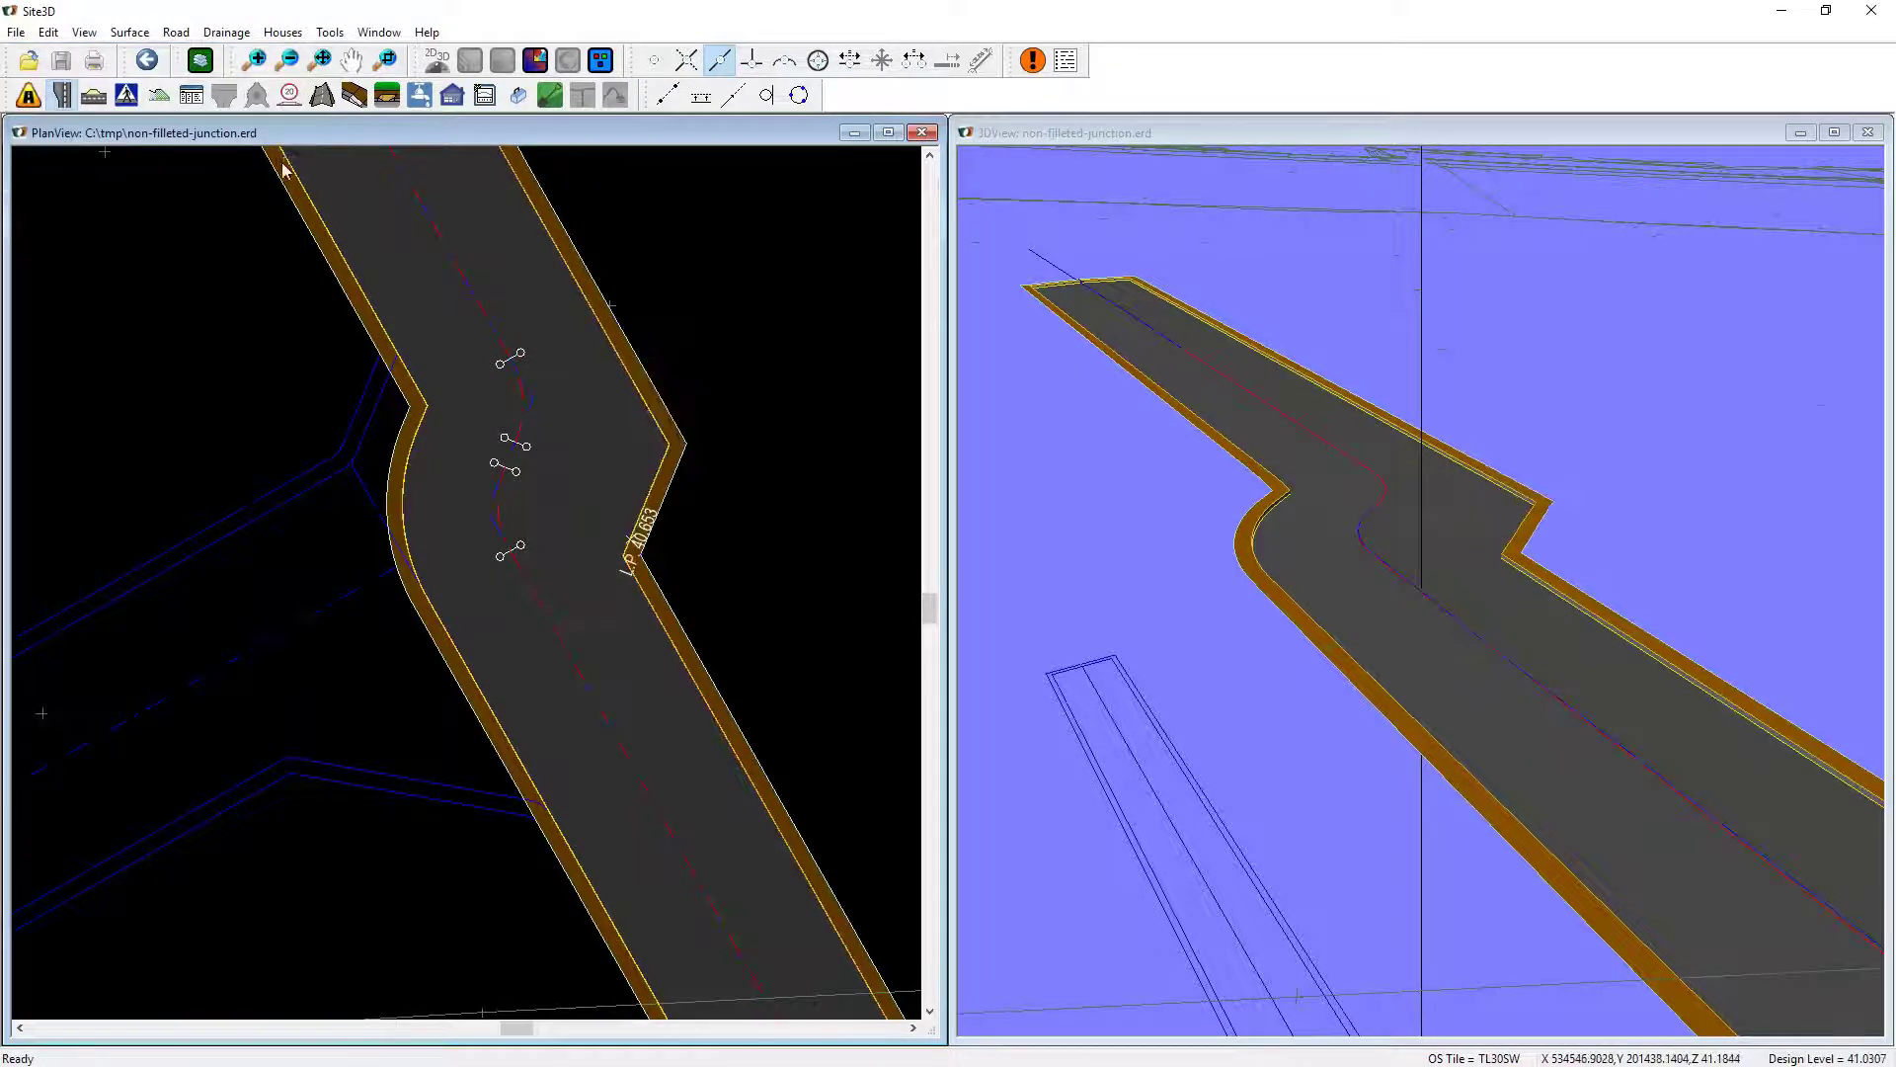
Step: Add two widenings to the left channel, 3.0 m out to 4.708 m and back
{"action": "left_click", "coordinate": [61, 96]}
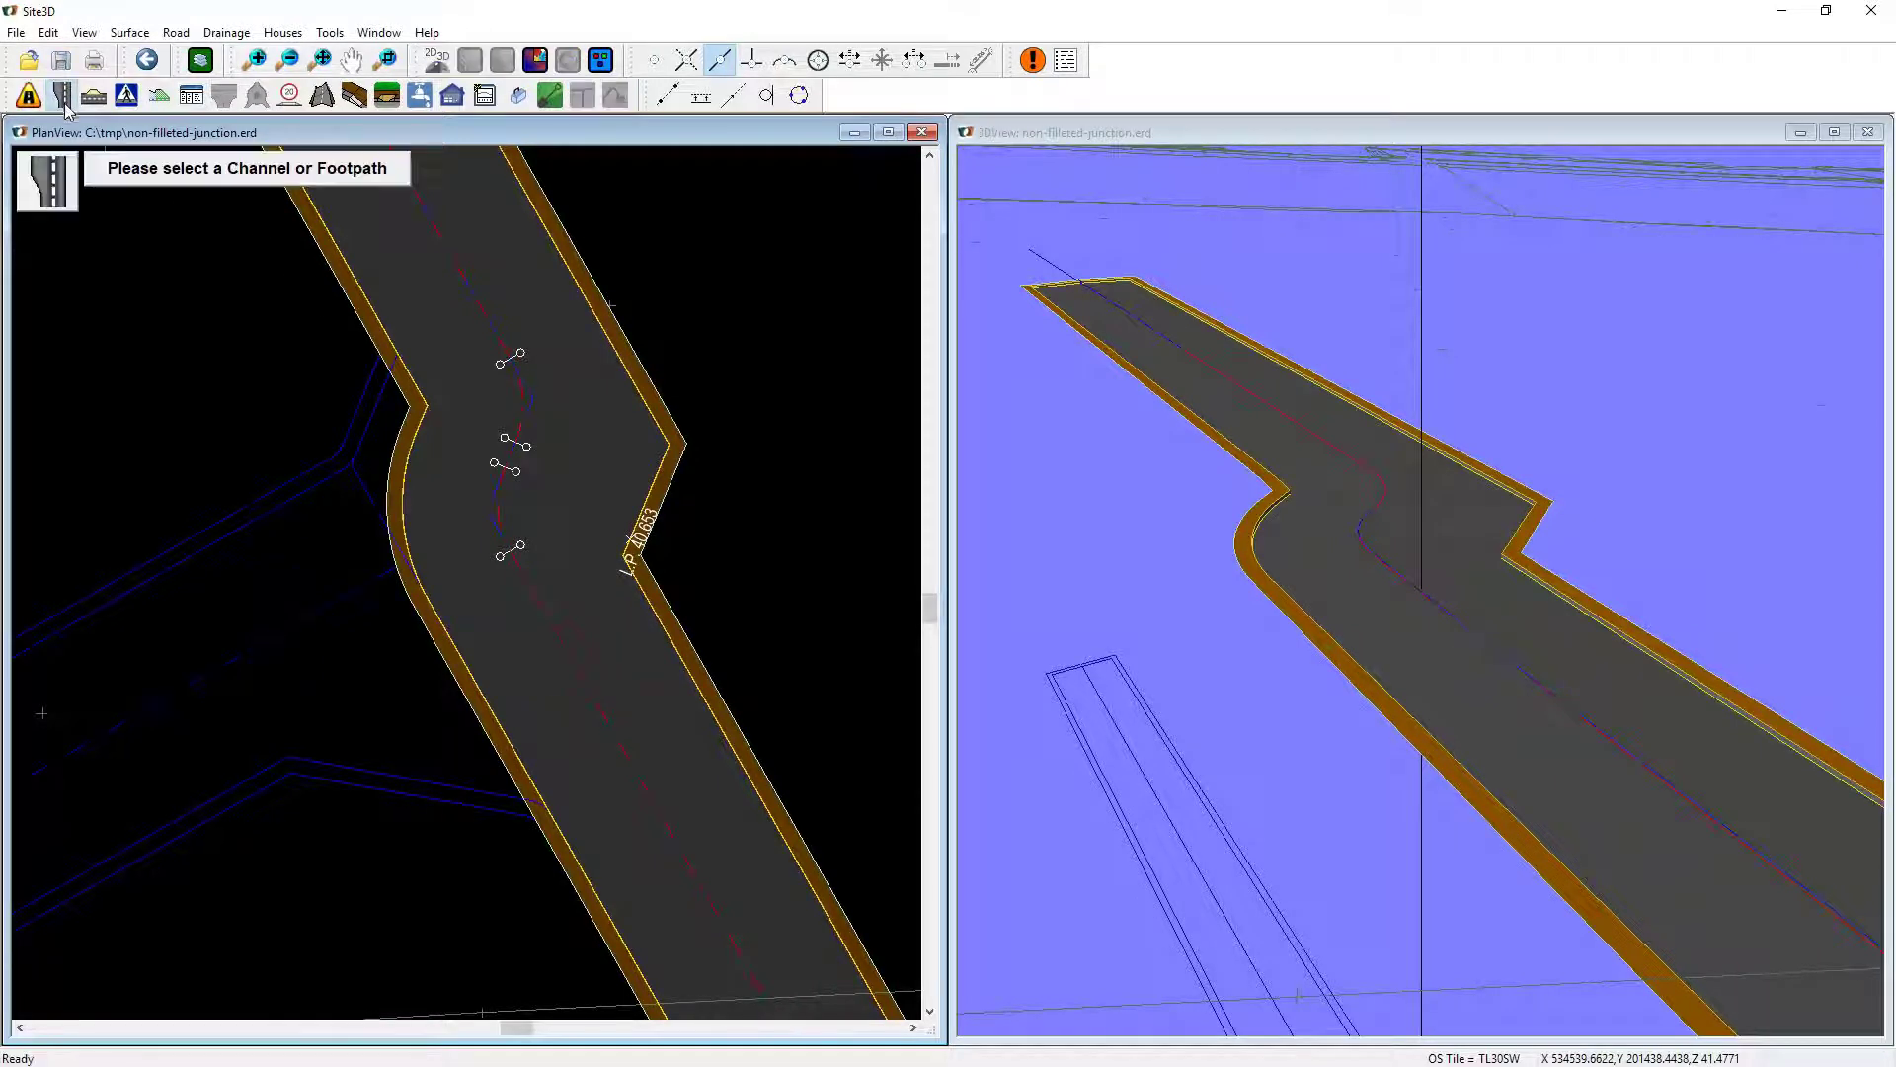
{"action": "left_click", "coordinate": [581, 793]}
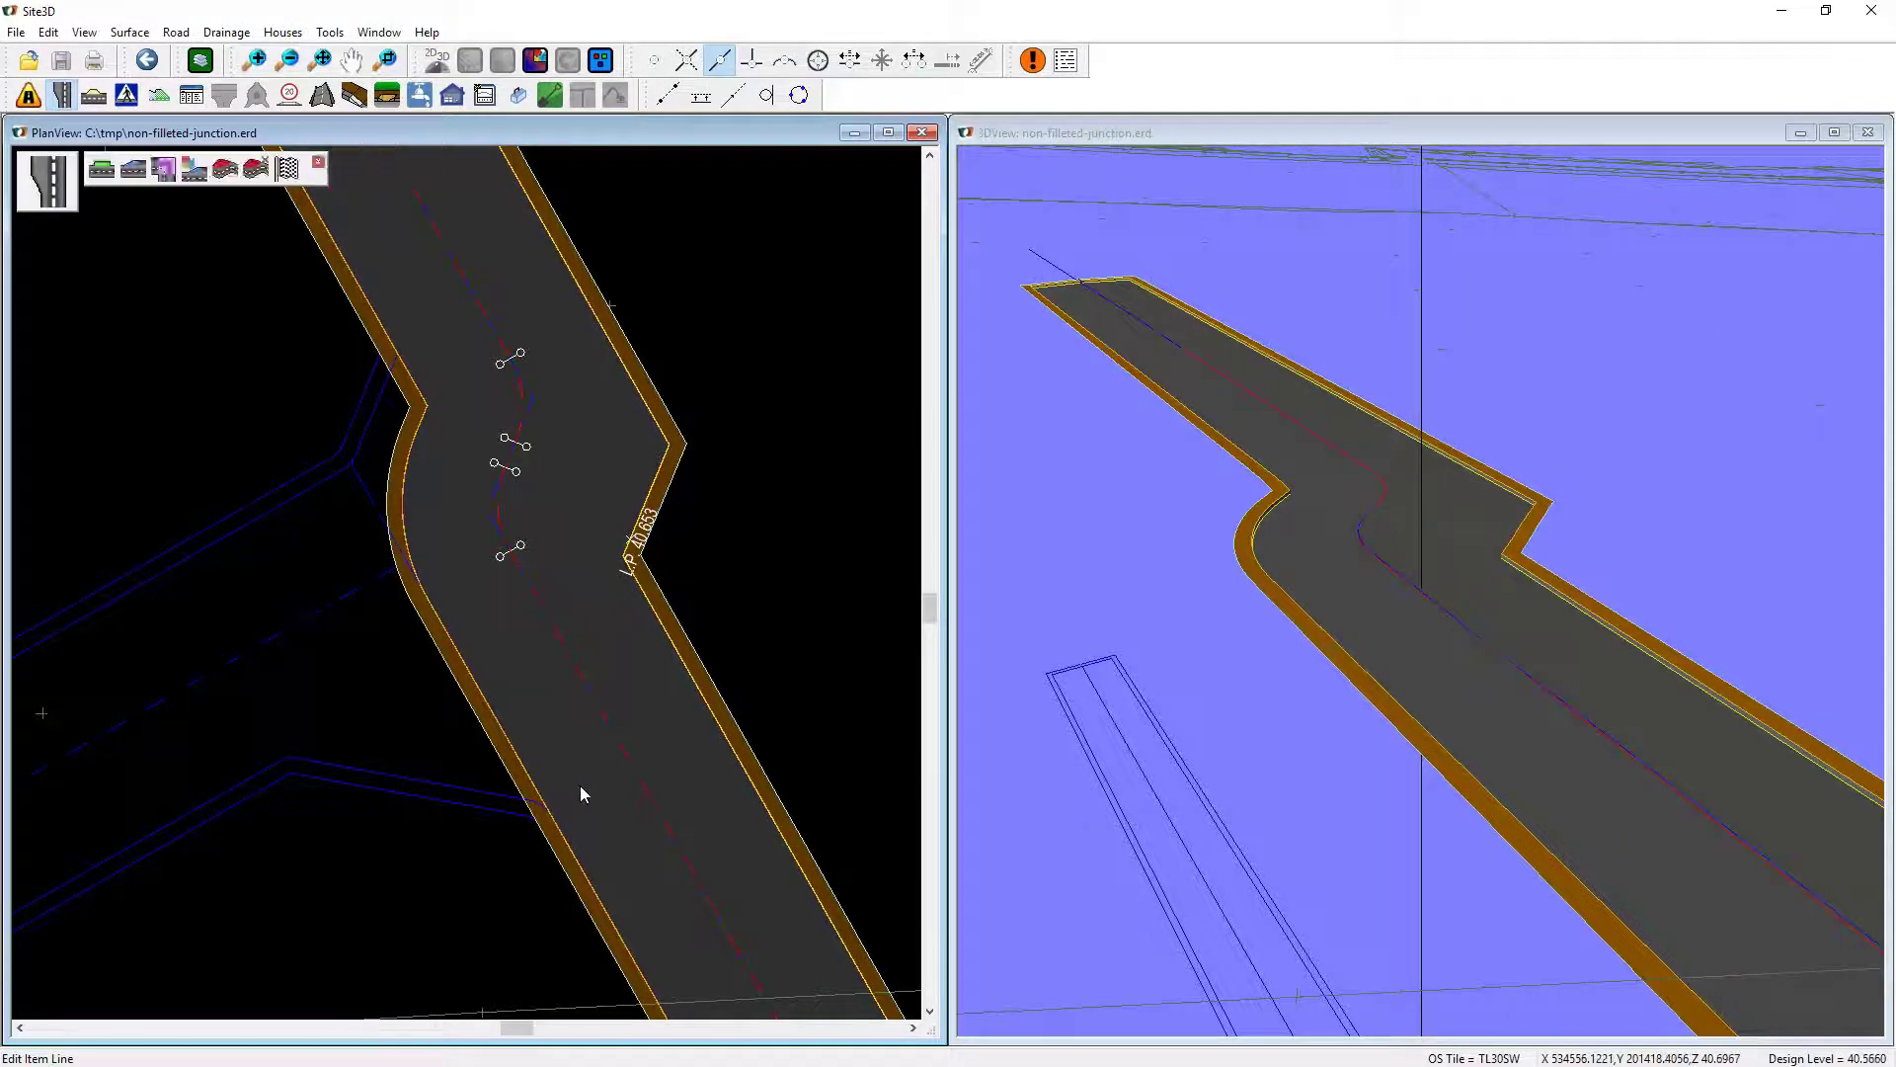
{"action": "left_click", "coordinate": [135, 171]}
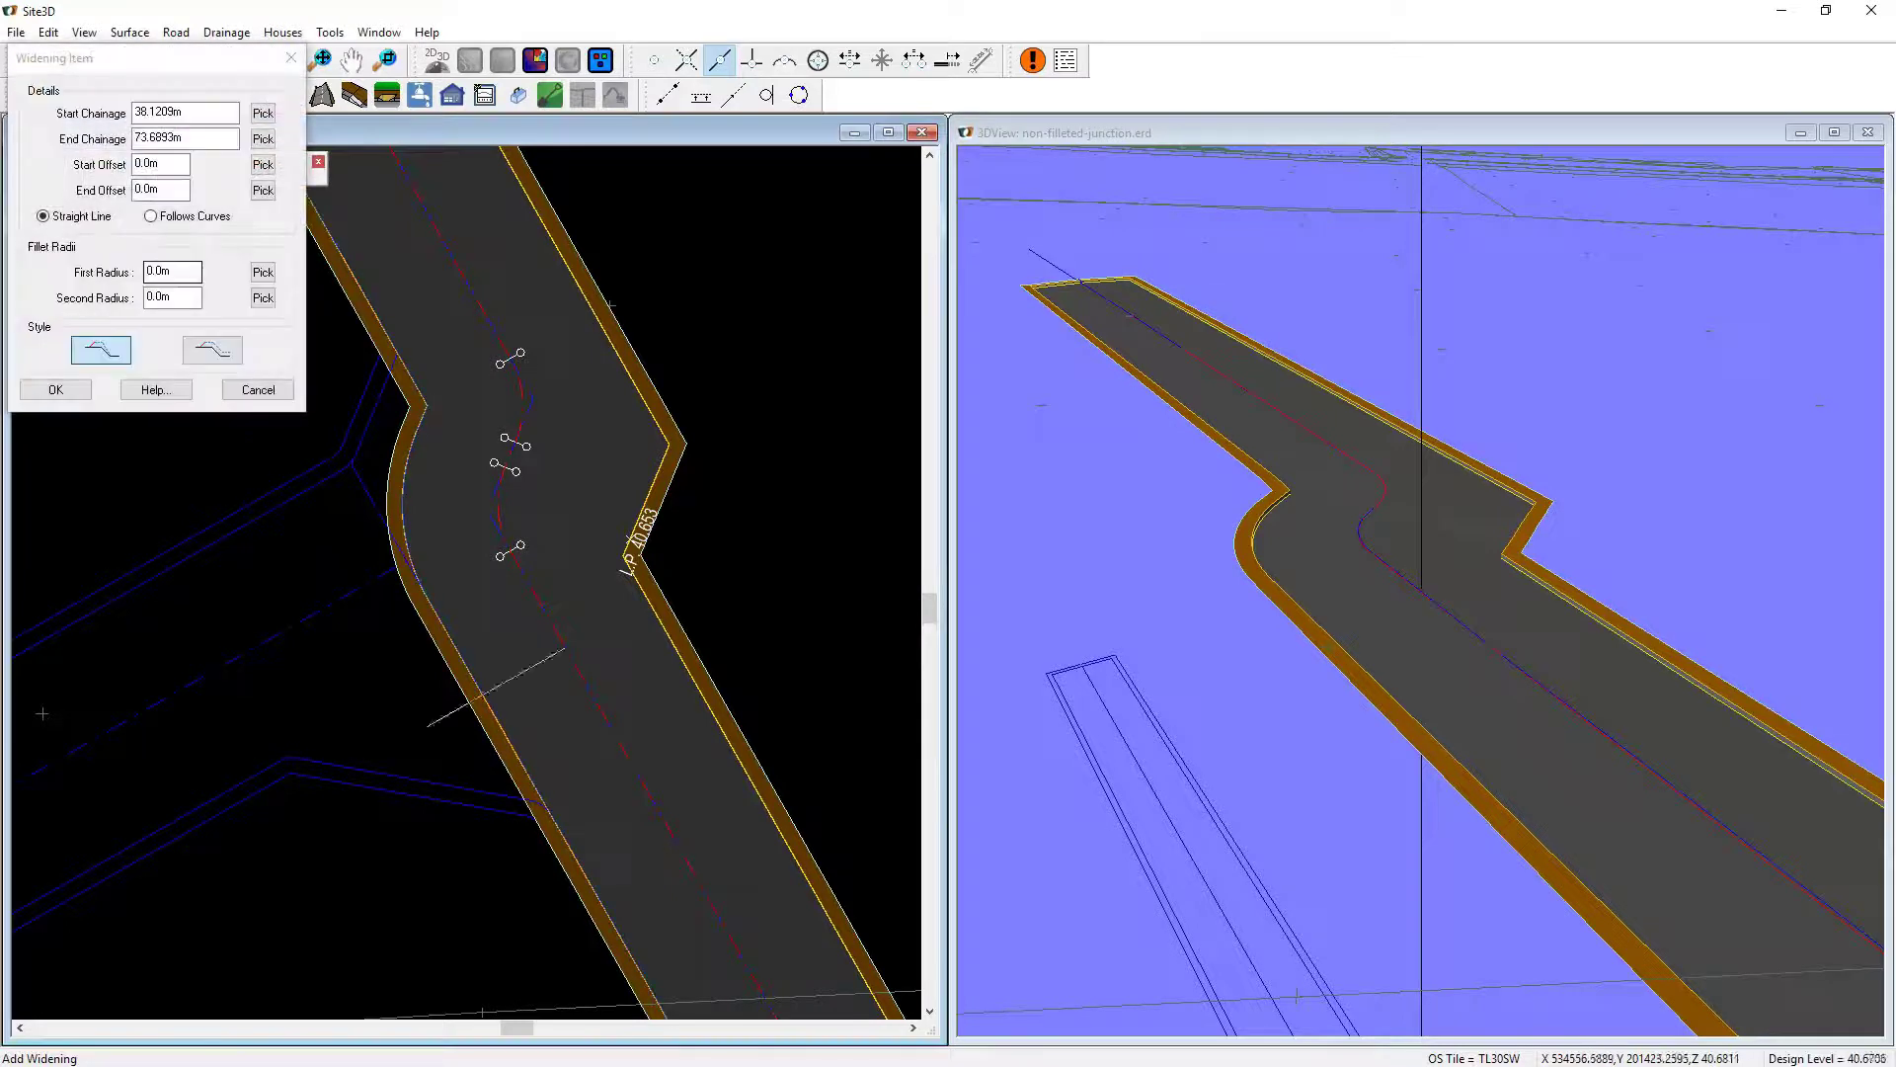
{"action": "left_click", "coordinate": [508, 739]}
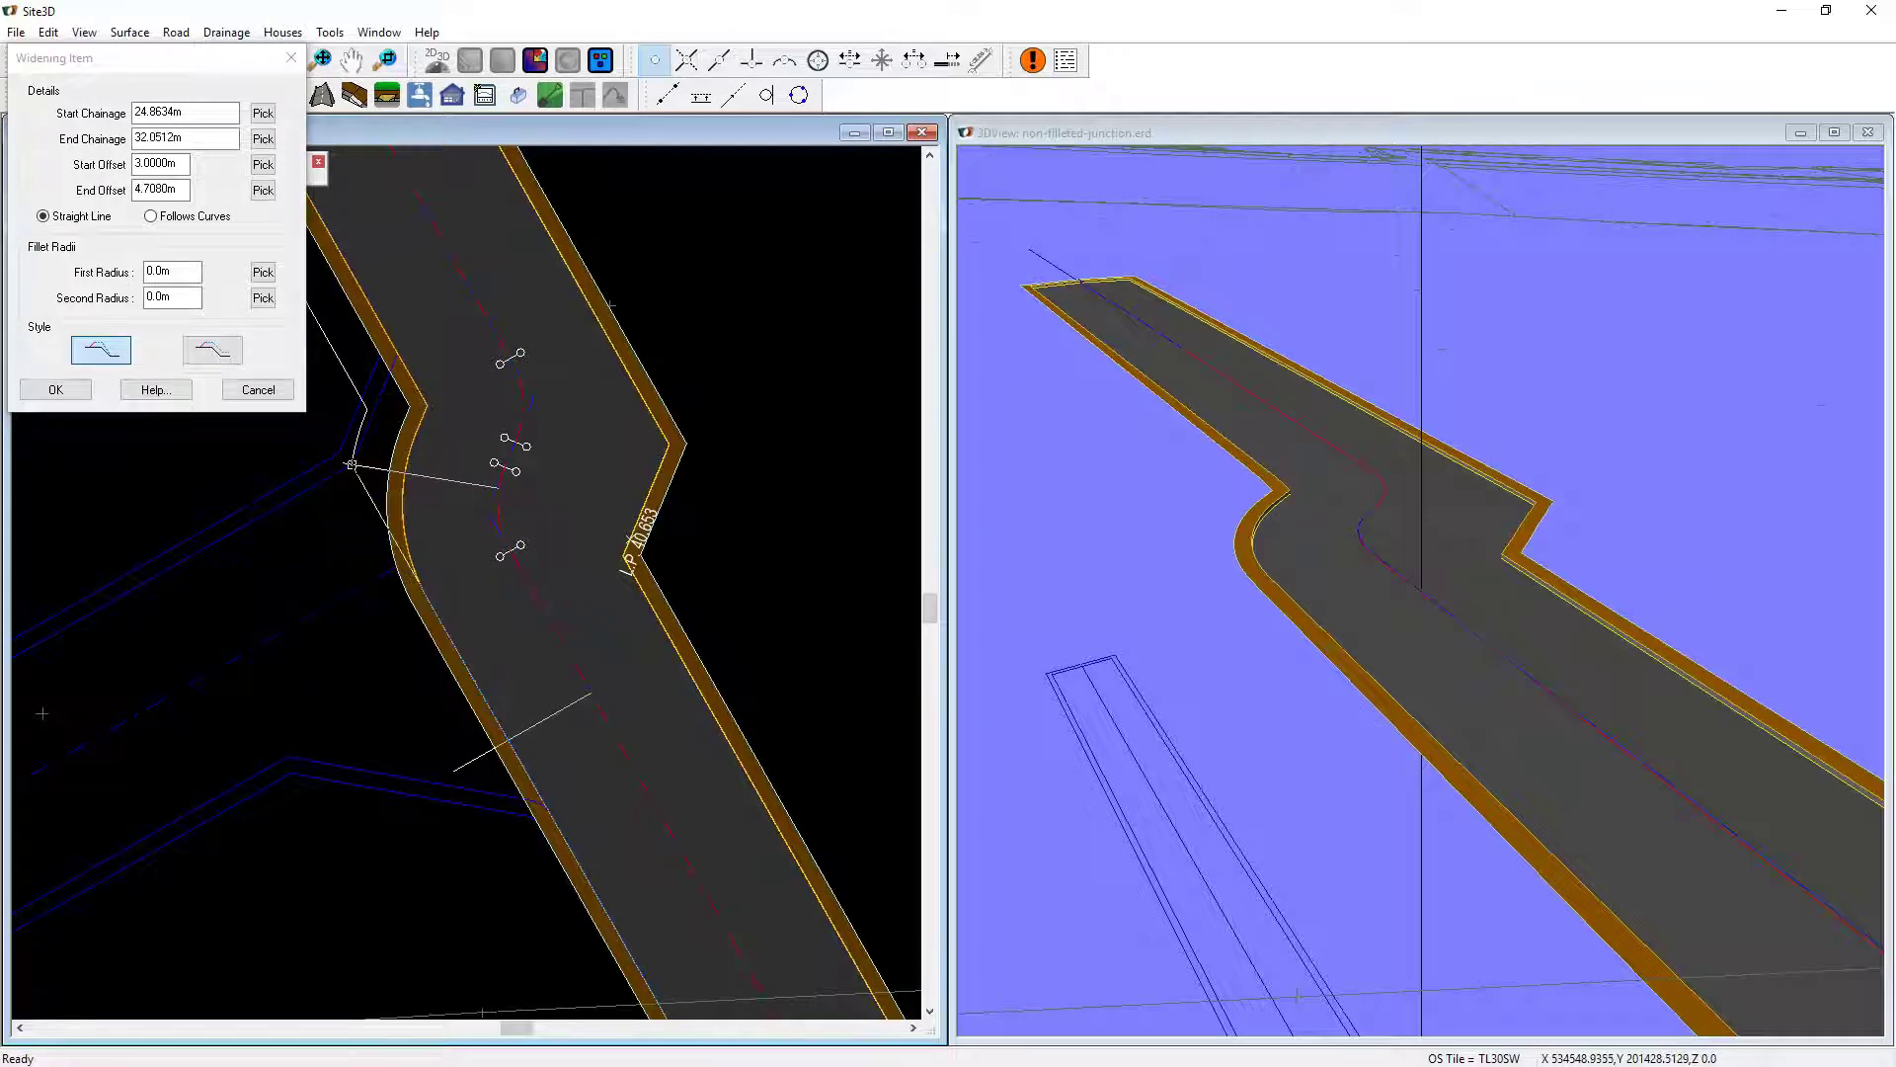
{"action": "left_click", "coordinate": [357, 477]}
{"action": "left_click", "coordinate": [73, 391]}
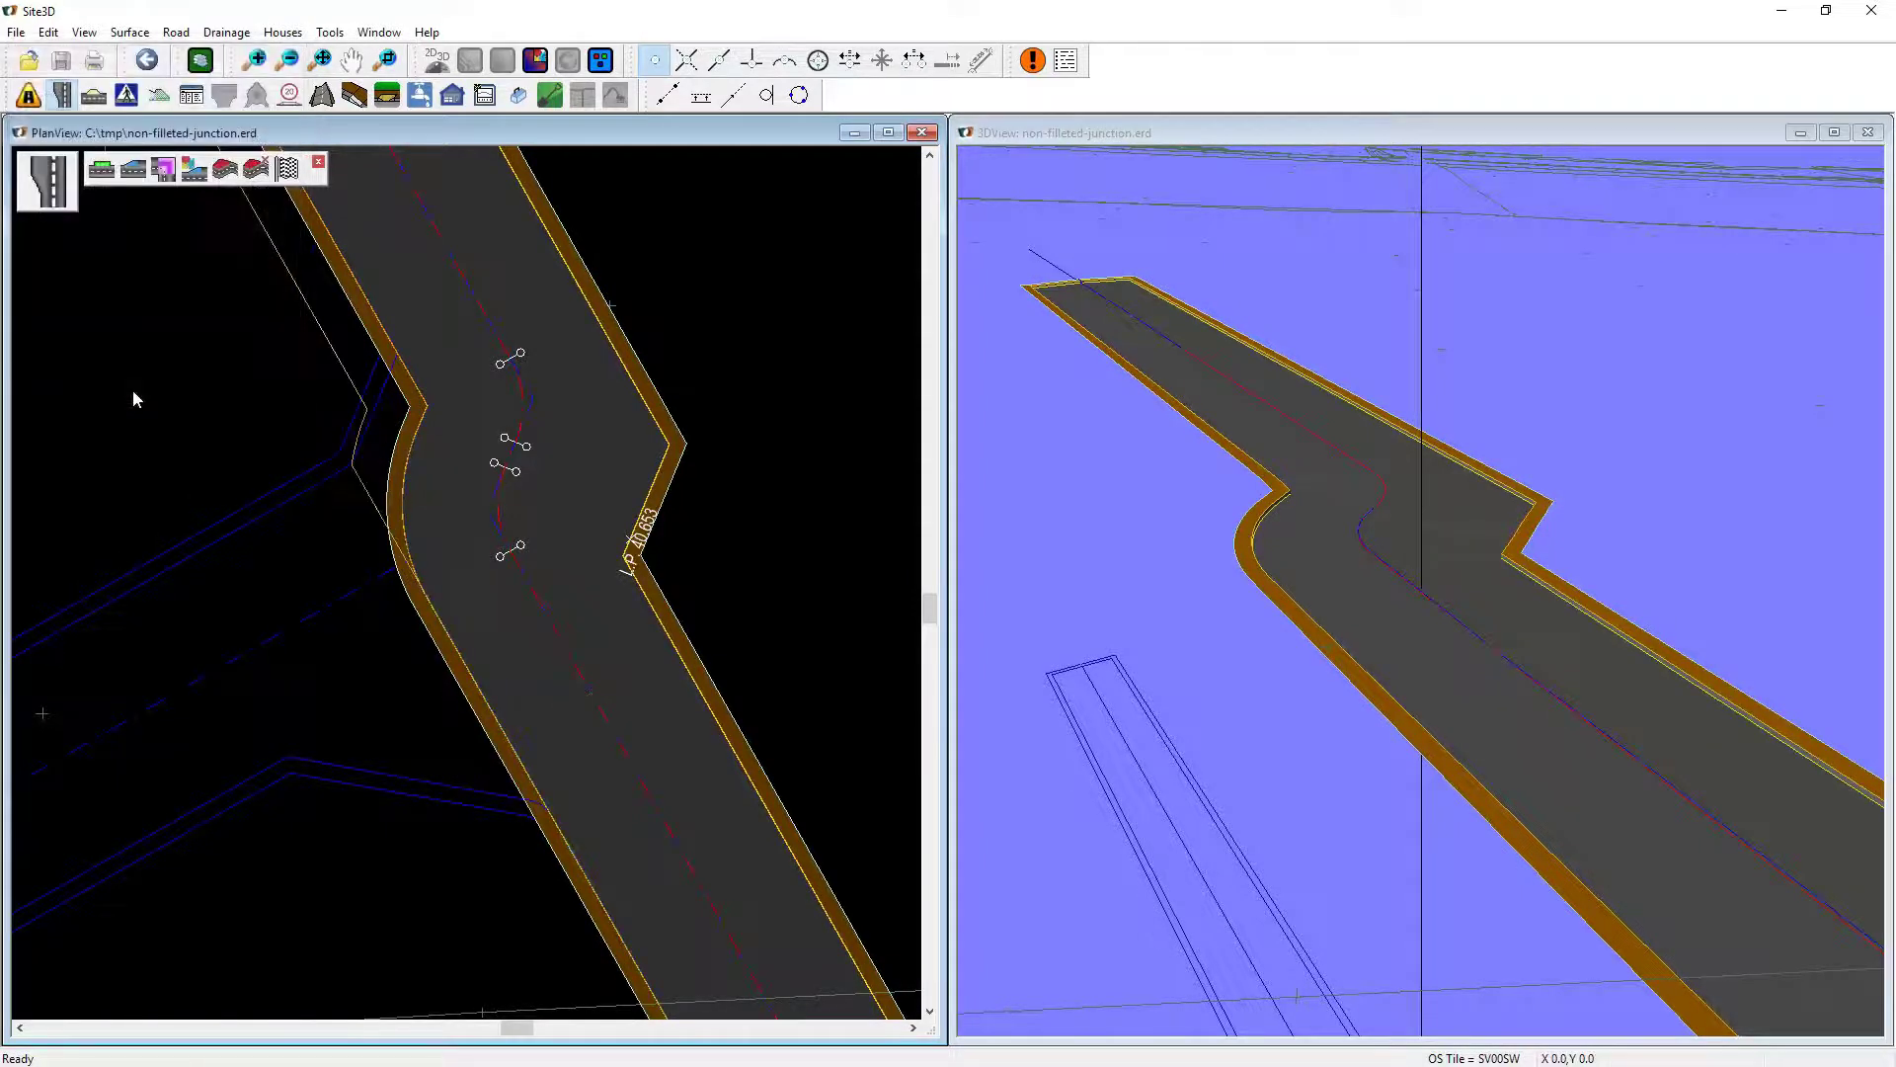
{"action": "left_click", "coordinate": [136, 179]}
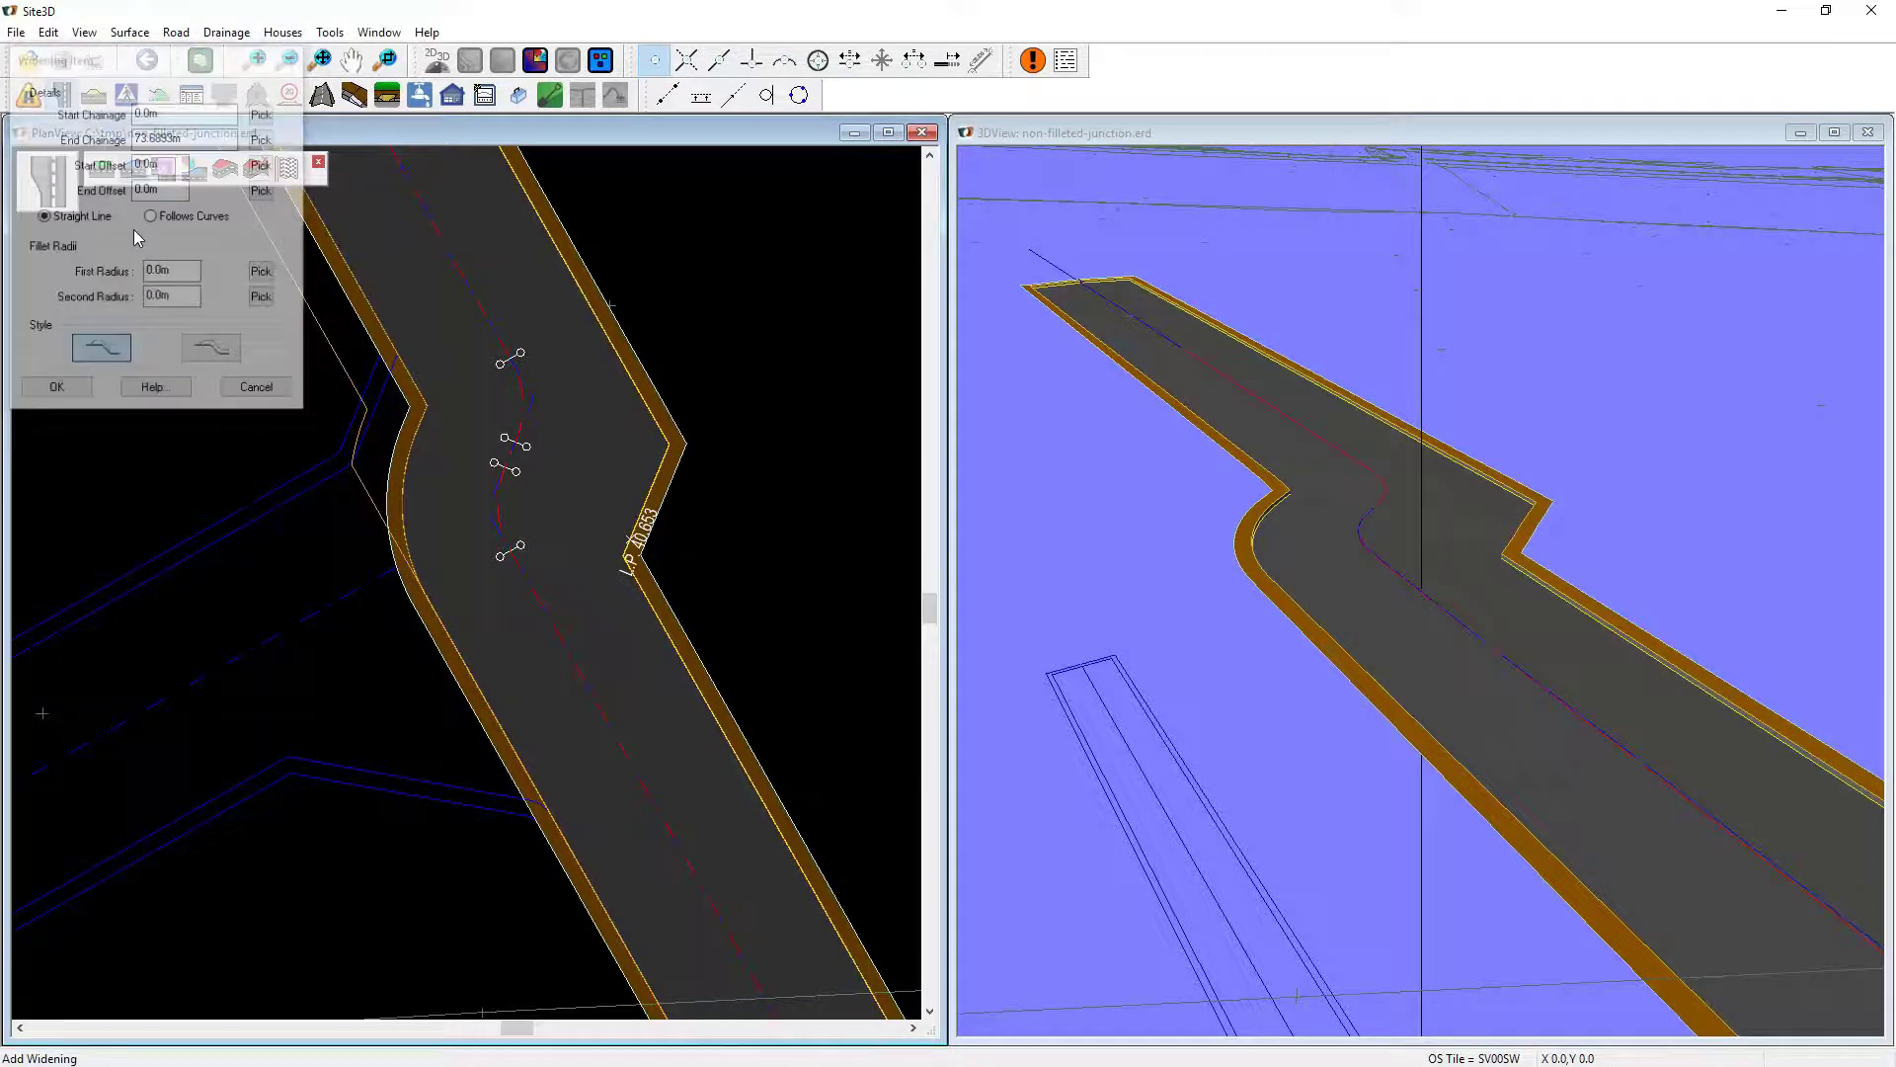
{"action": "left_click", "coordinate": [351, 464]}
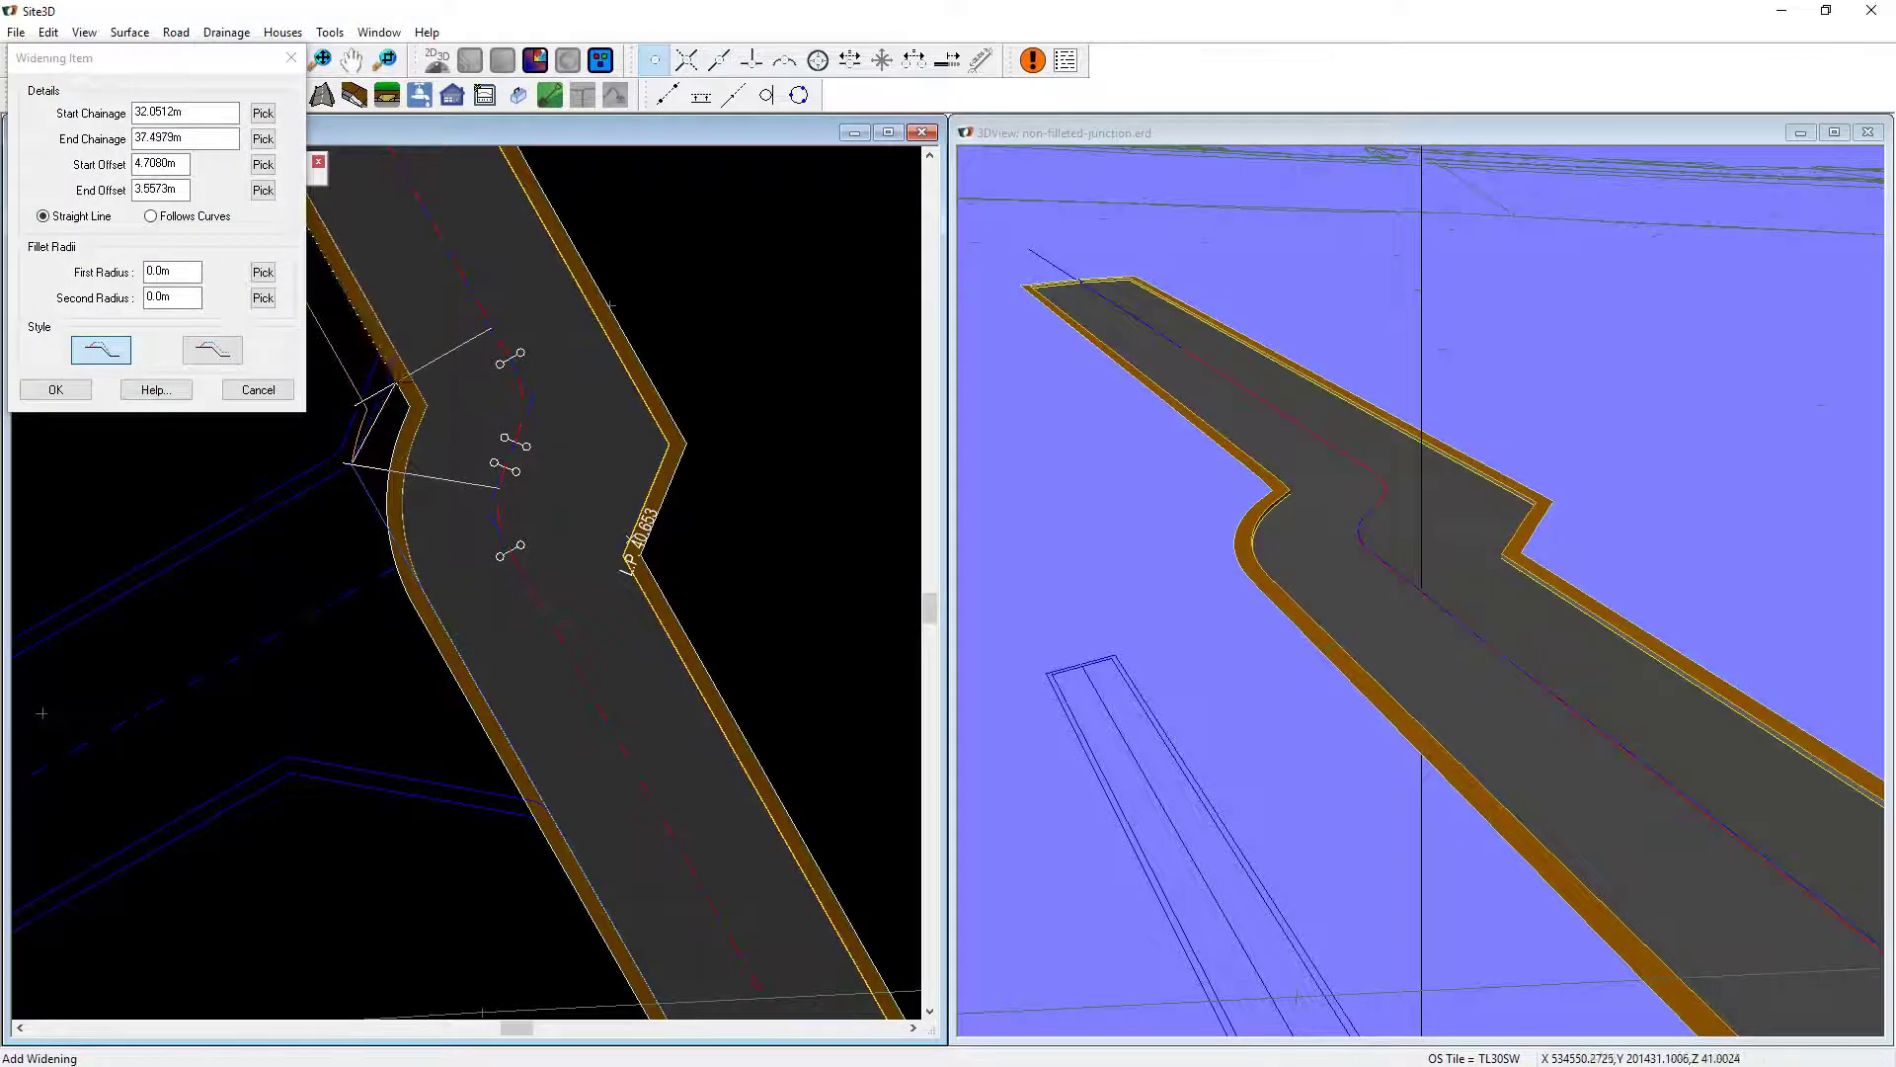
{"action": "left_click", "coordinate": [55, 389]}
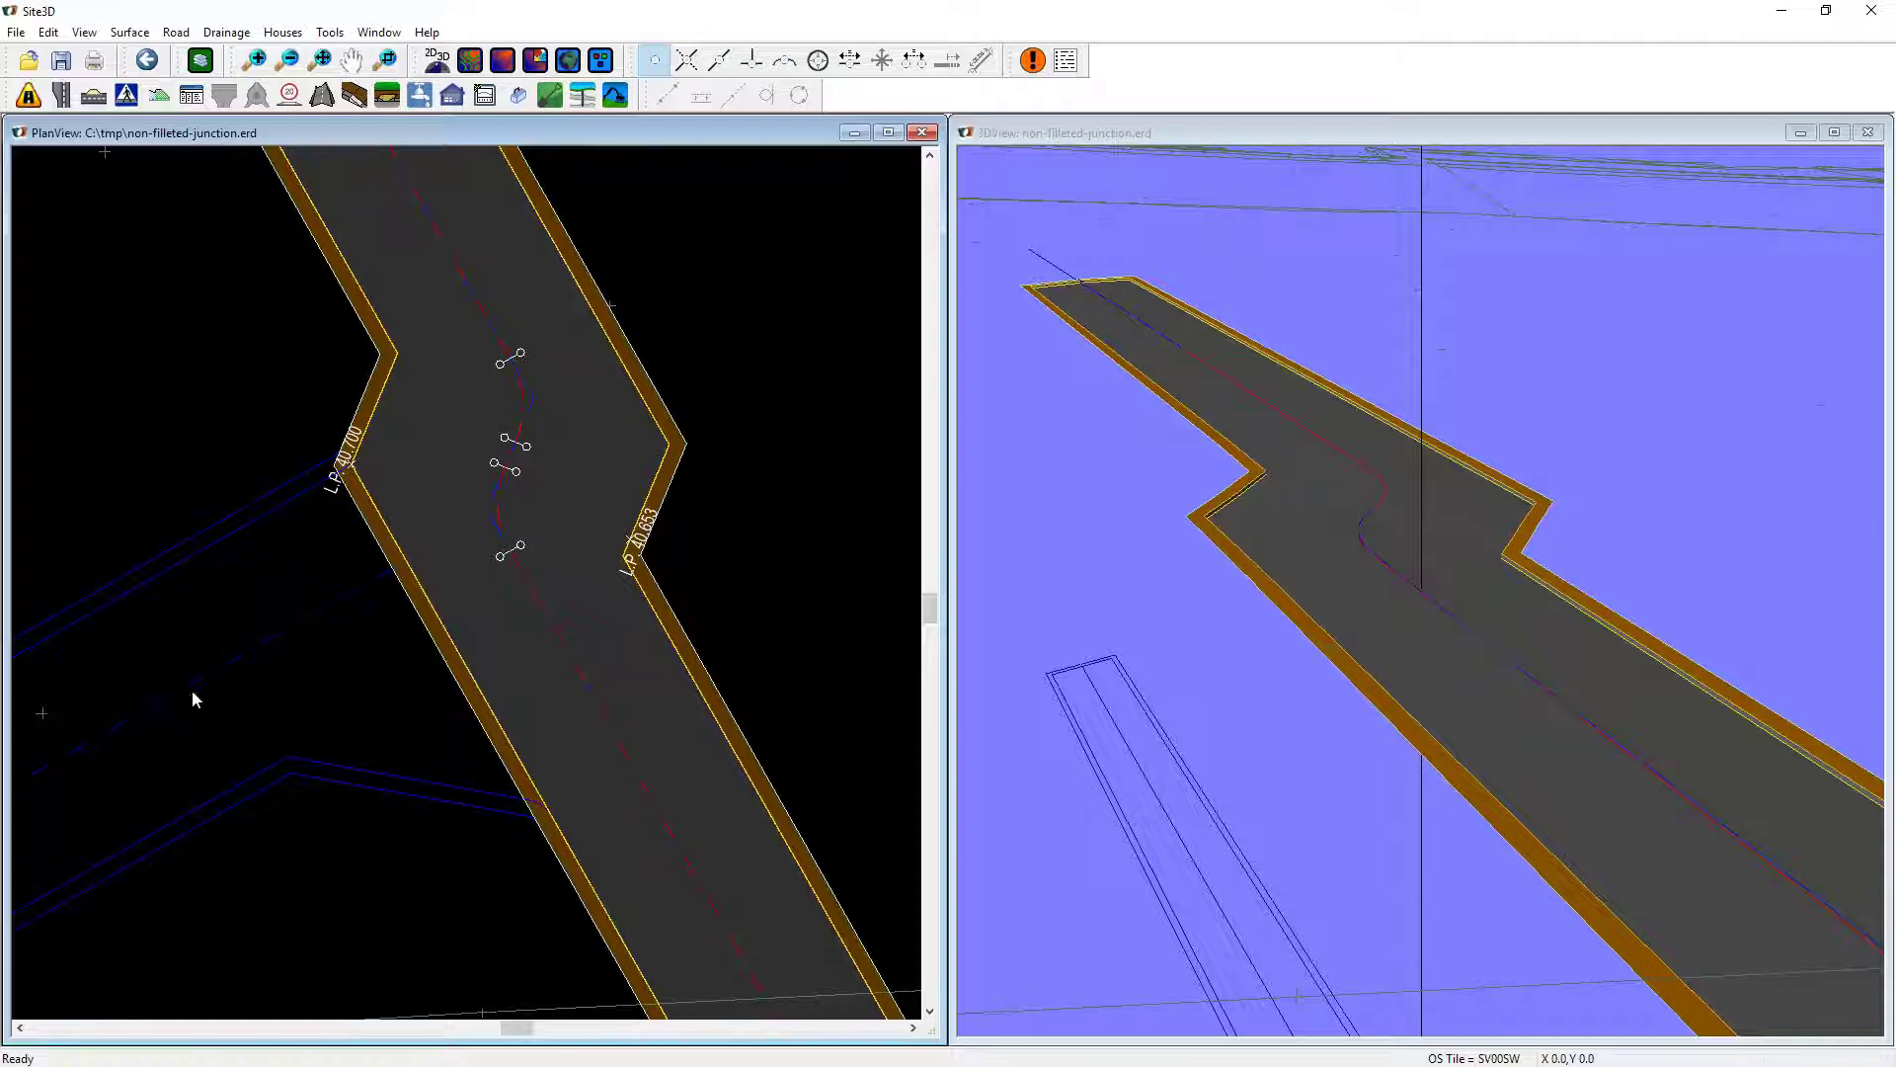
Step: Draw a second centreline from the southwest ground in toward the main road's widened bend
{"action": "left_click", "coordinate": [29, 94]}
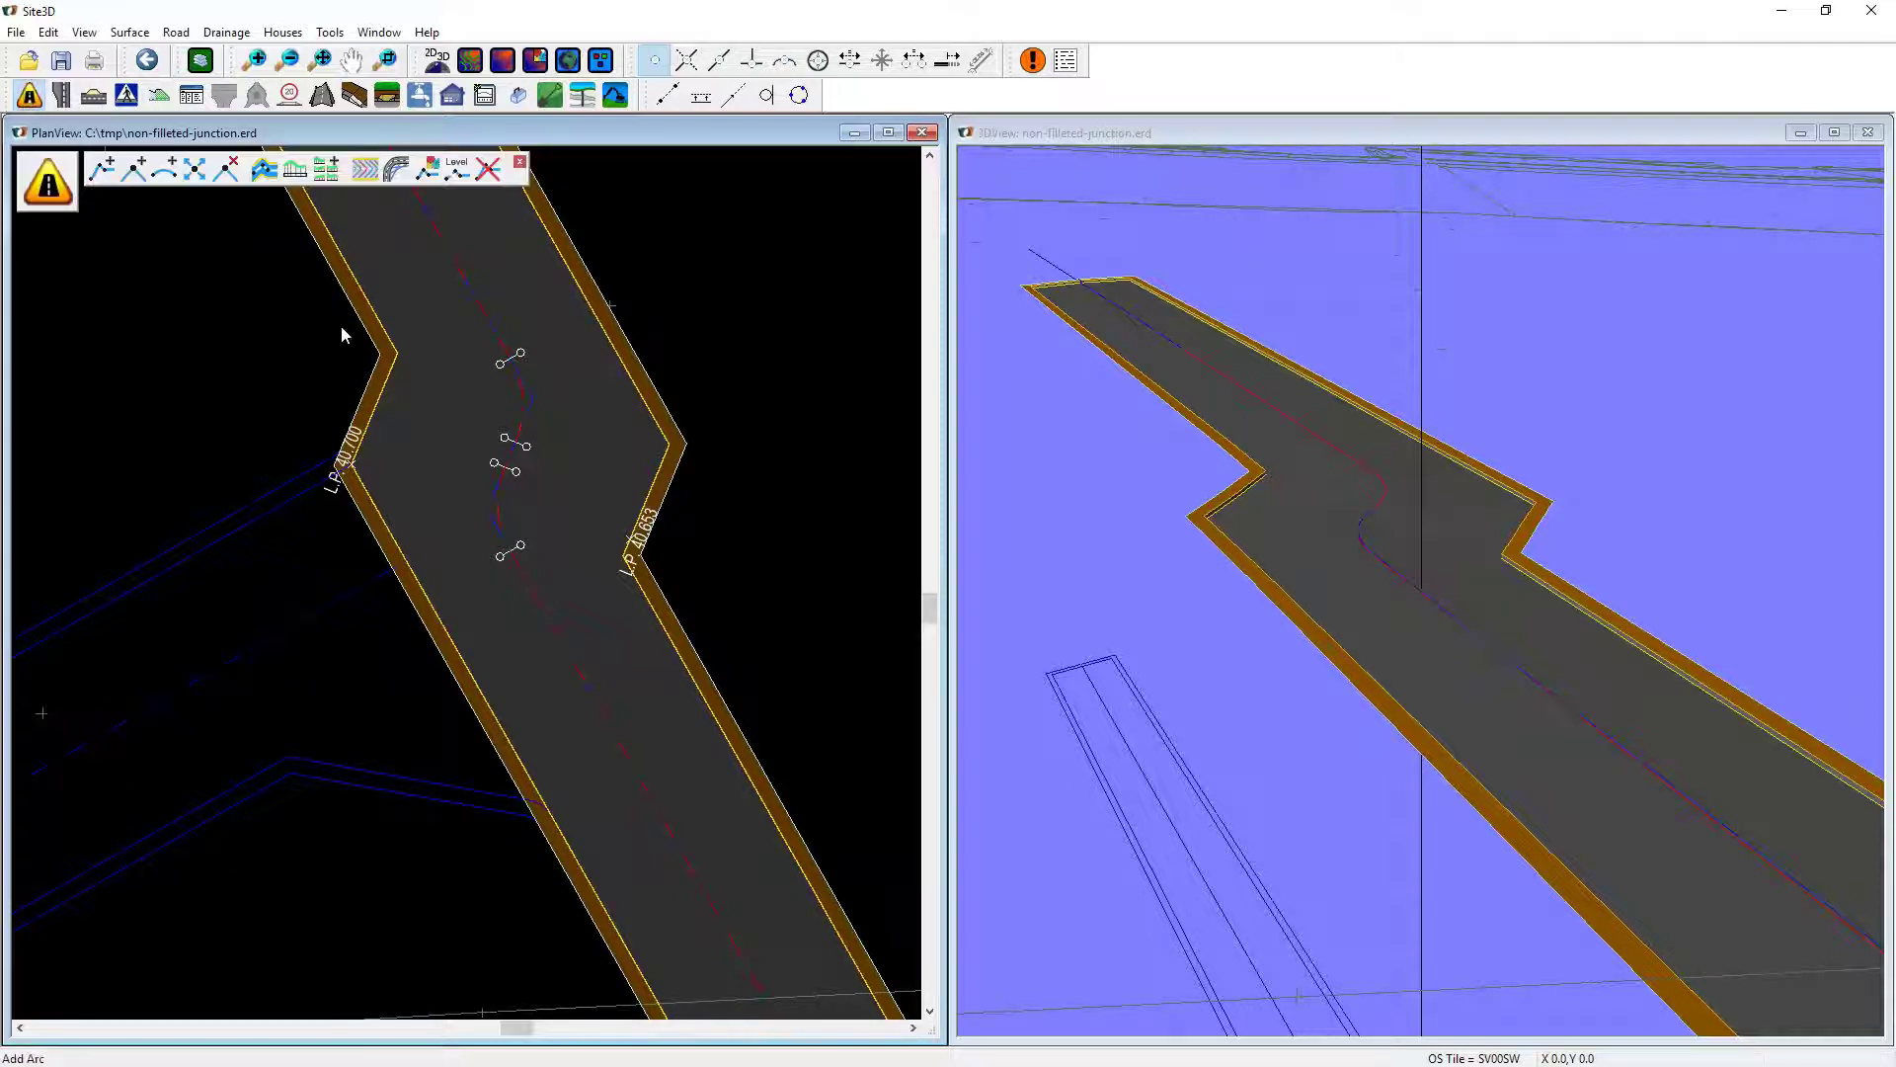
{"action": "left_click", "coordinate": [102, 177]}
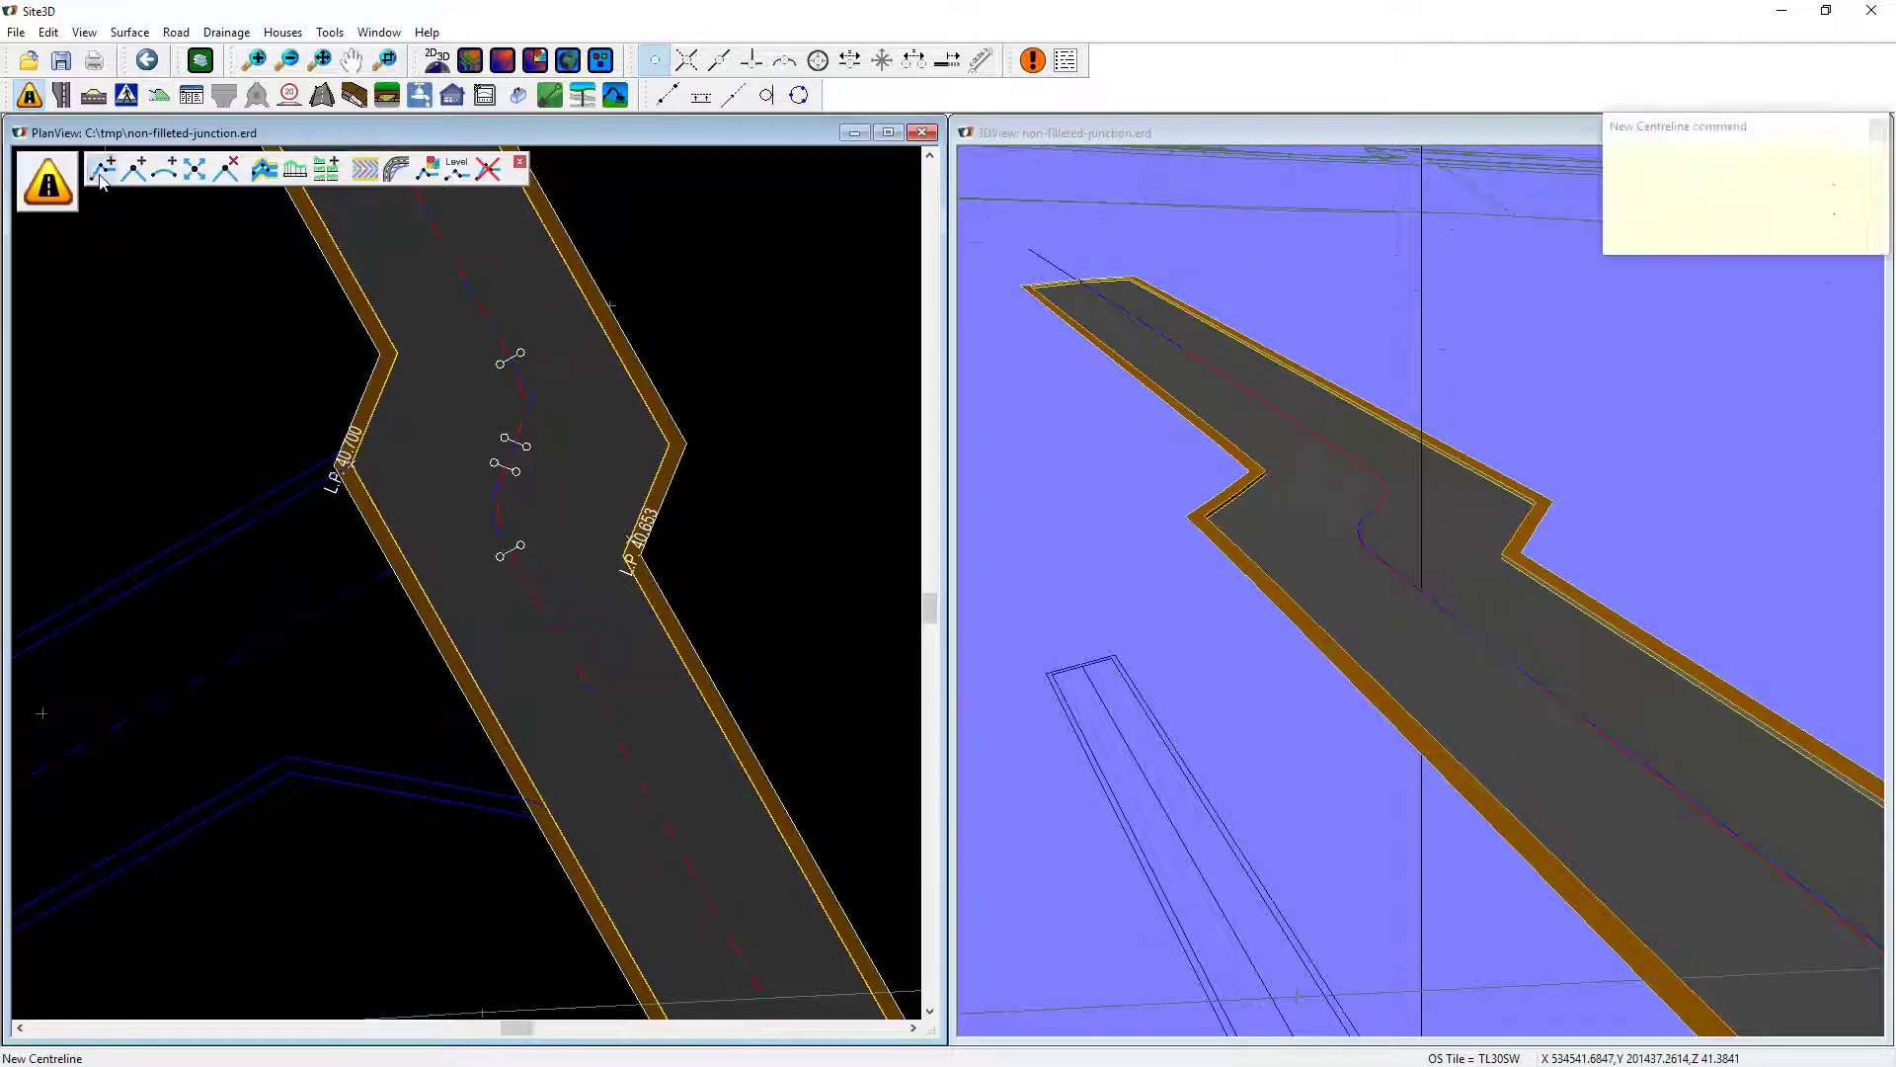
{"action": "middle_click_drag", "start_coordinate": [221, 556], "coordinate": [471, 308]}
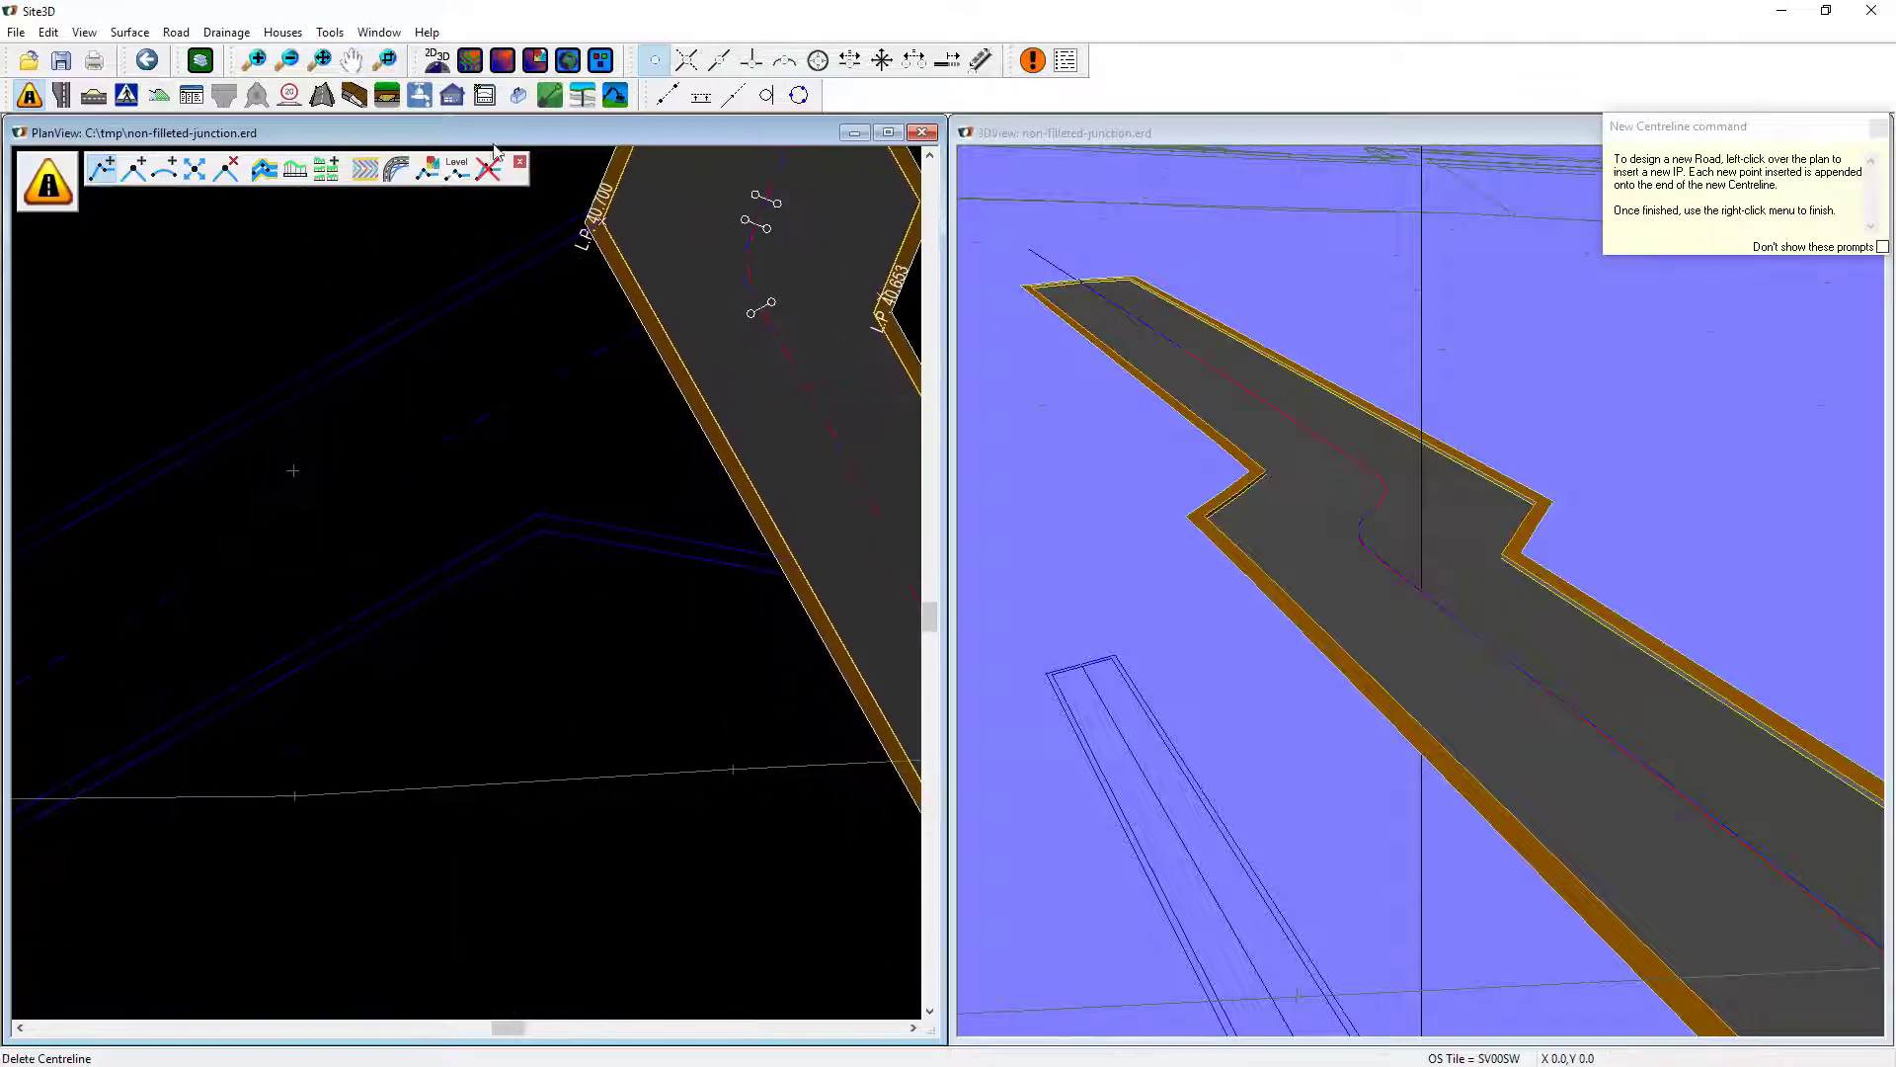
{"action": "left_click", "coordinate": [721, 64]}
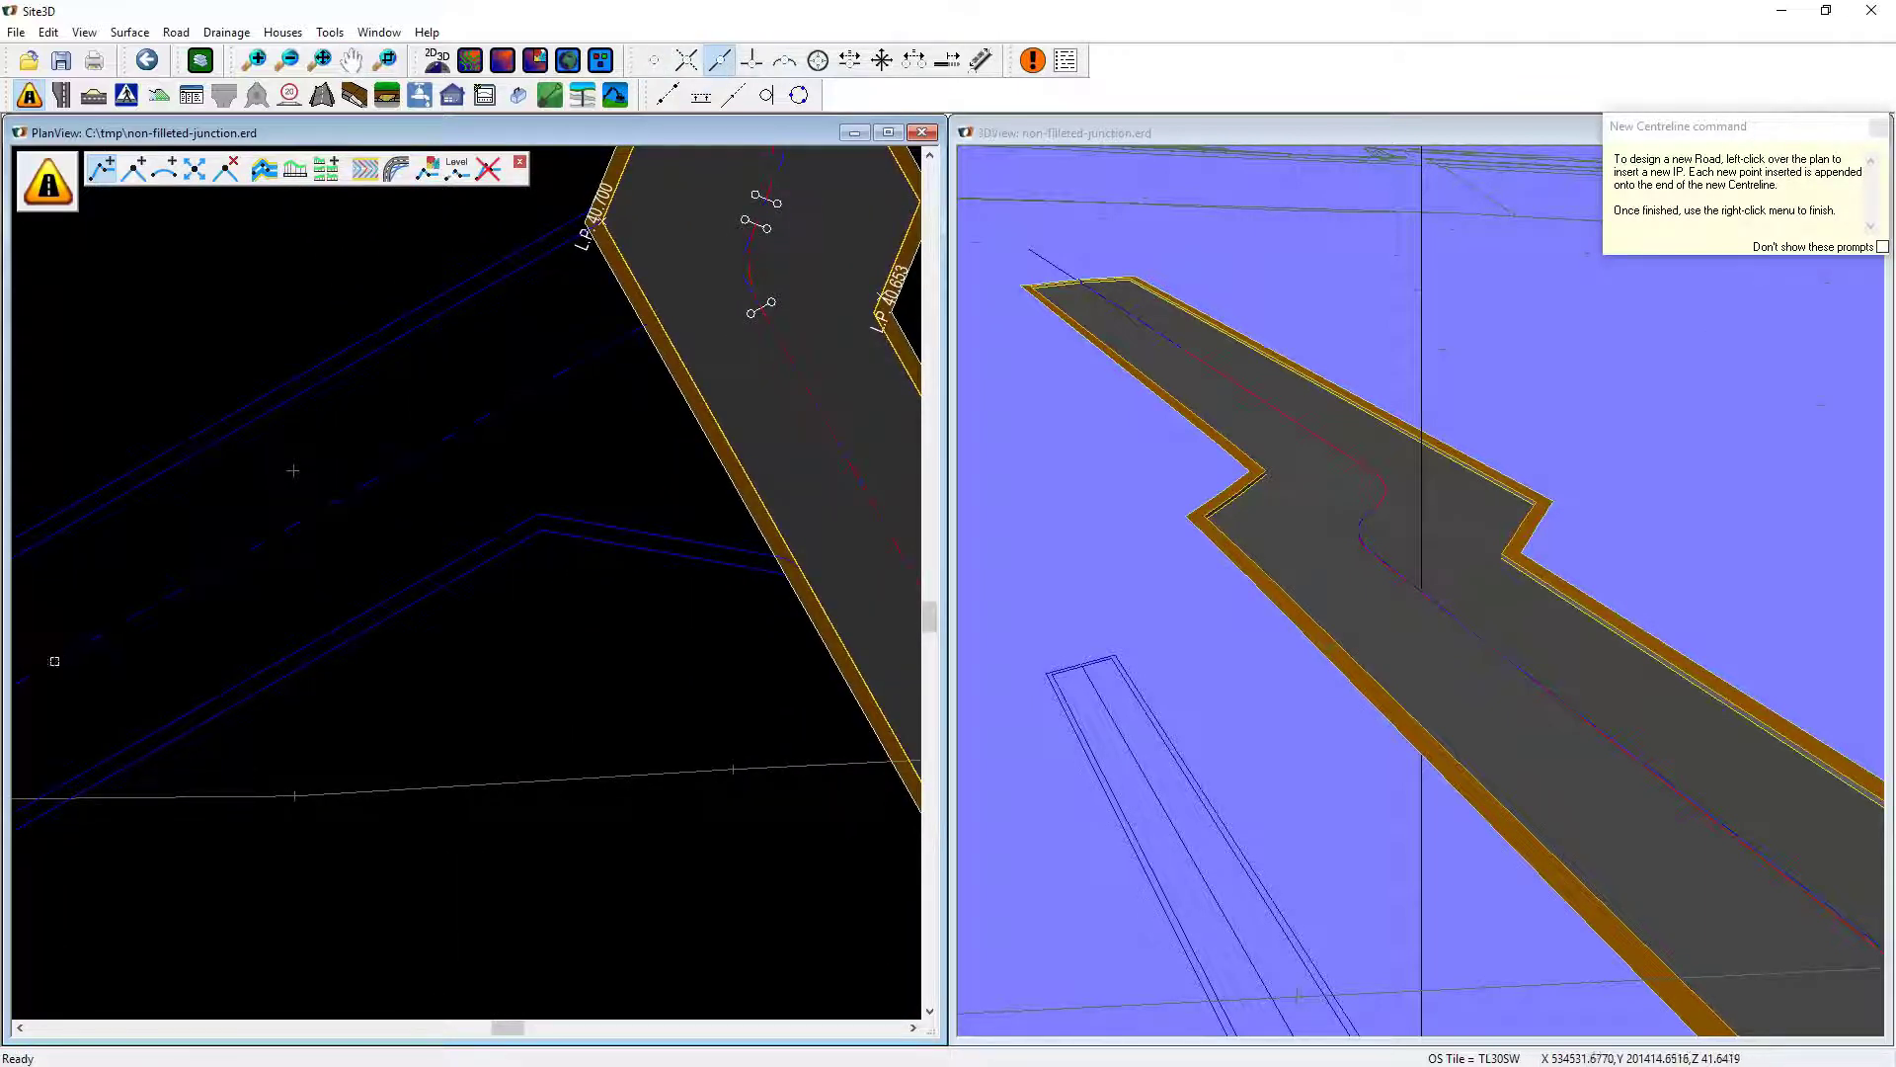
{"action": "middle_click_drag", "start_coordinate": [54, 661], "coordinate": [572, 555]}
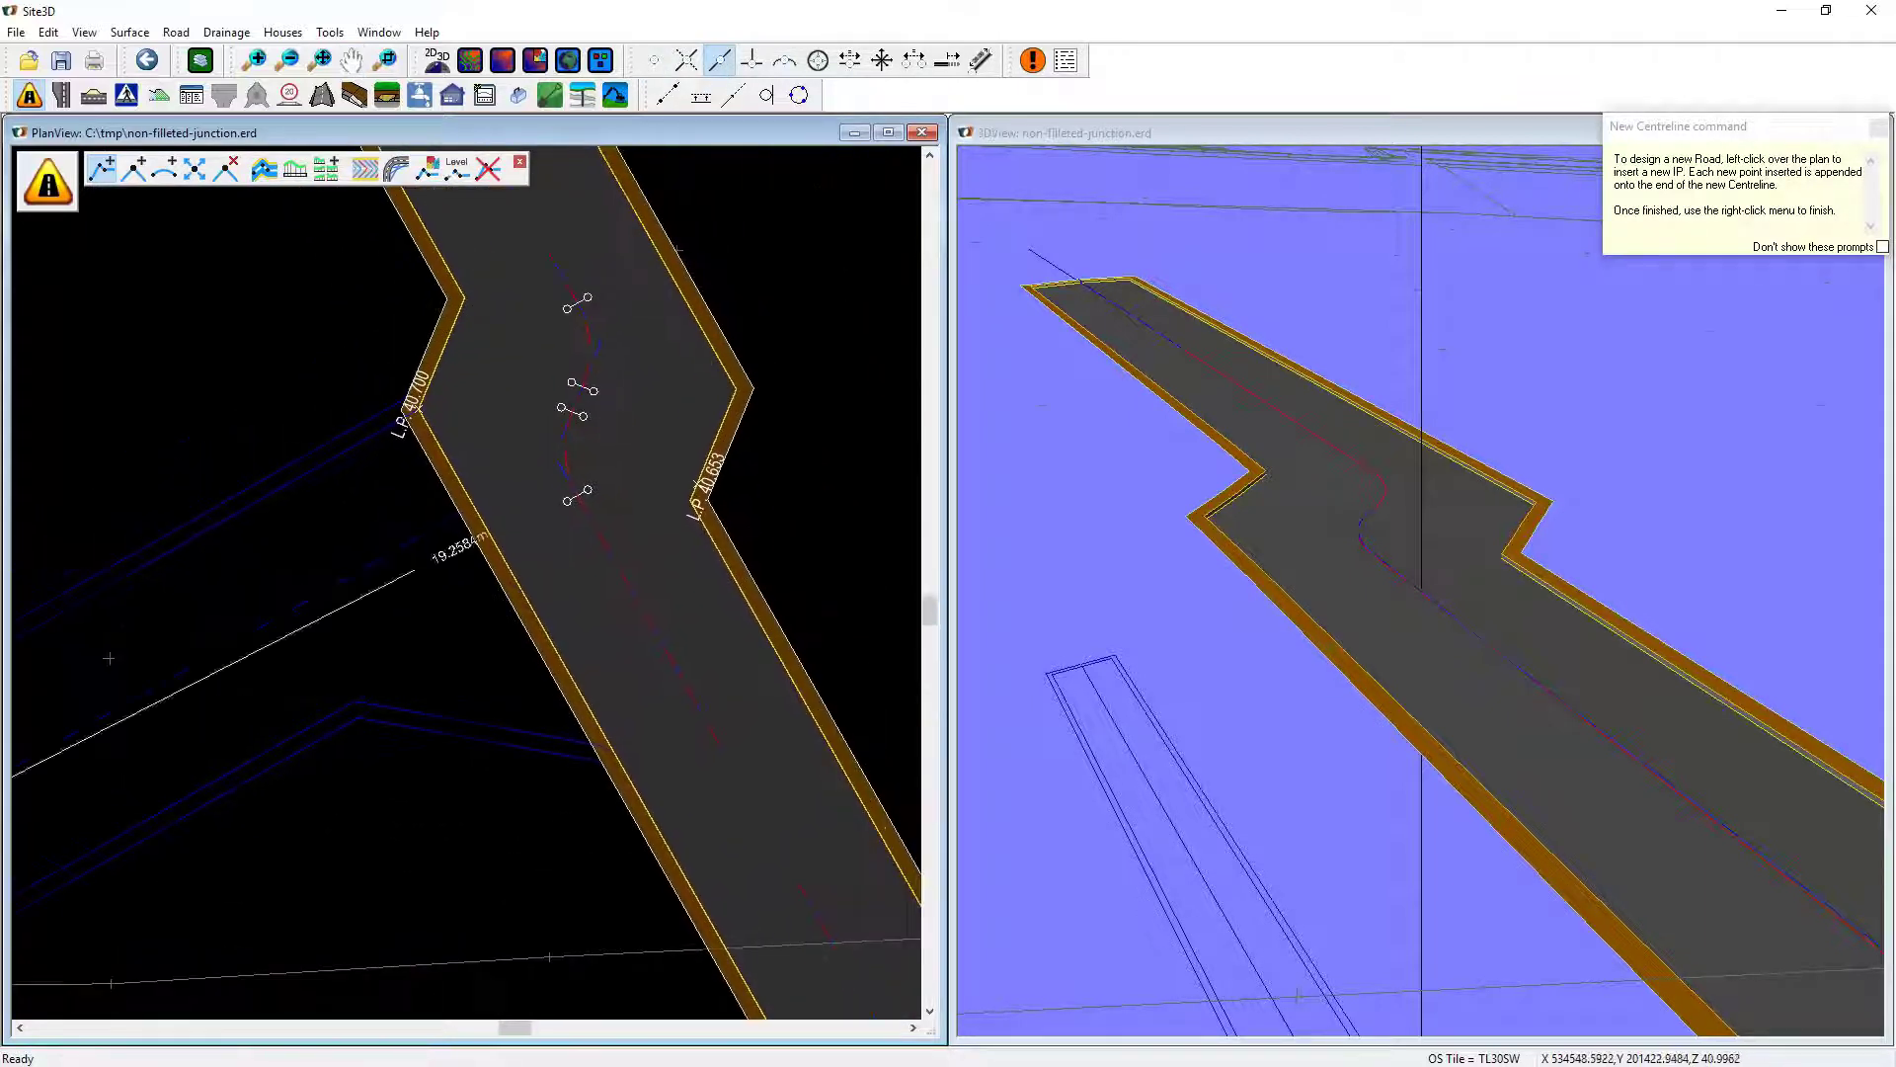
{"action": "left_click", "coordinate": [655, 60]}
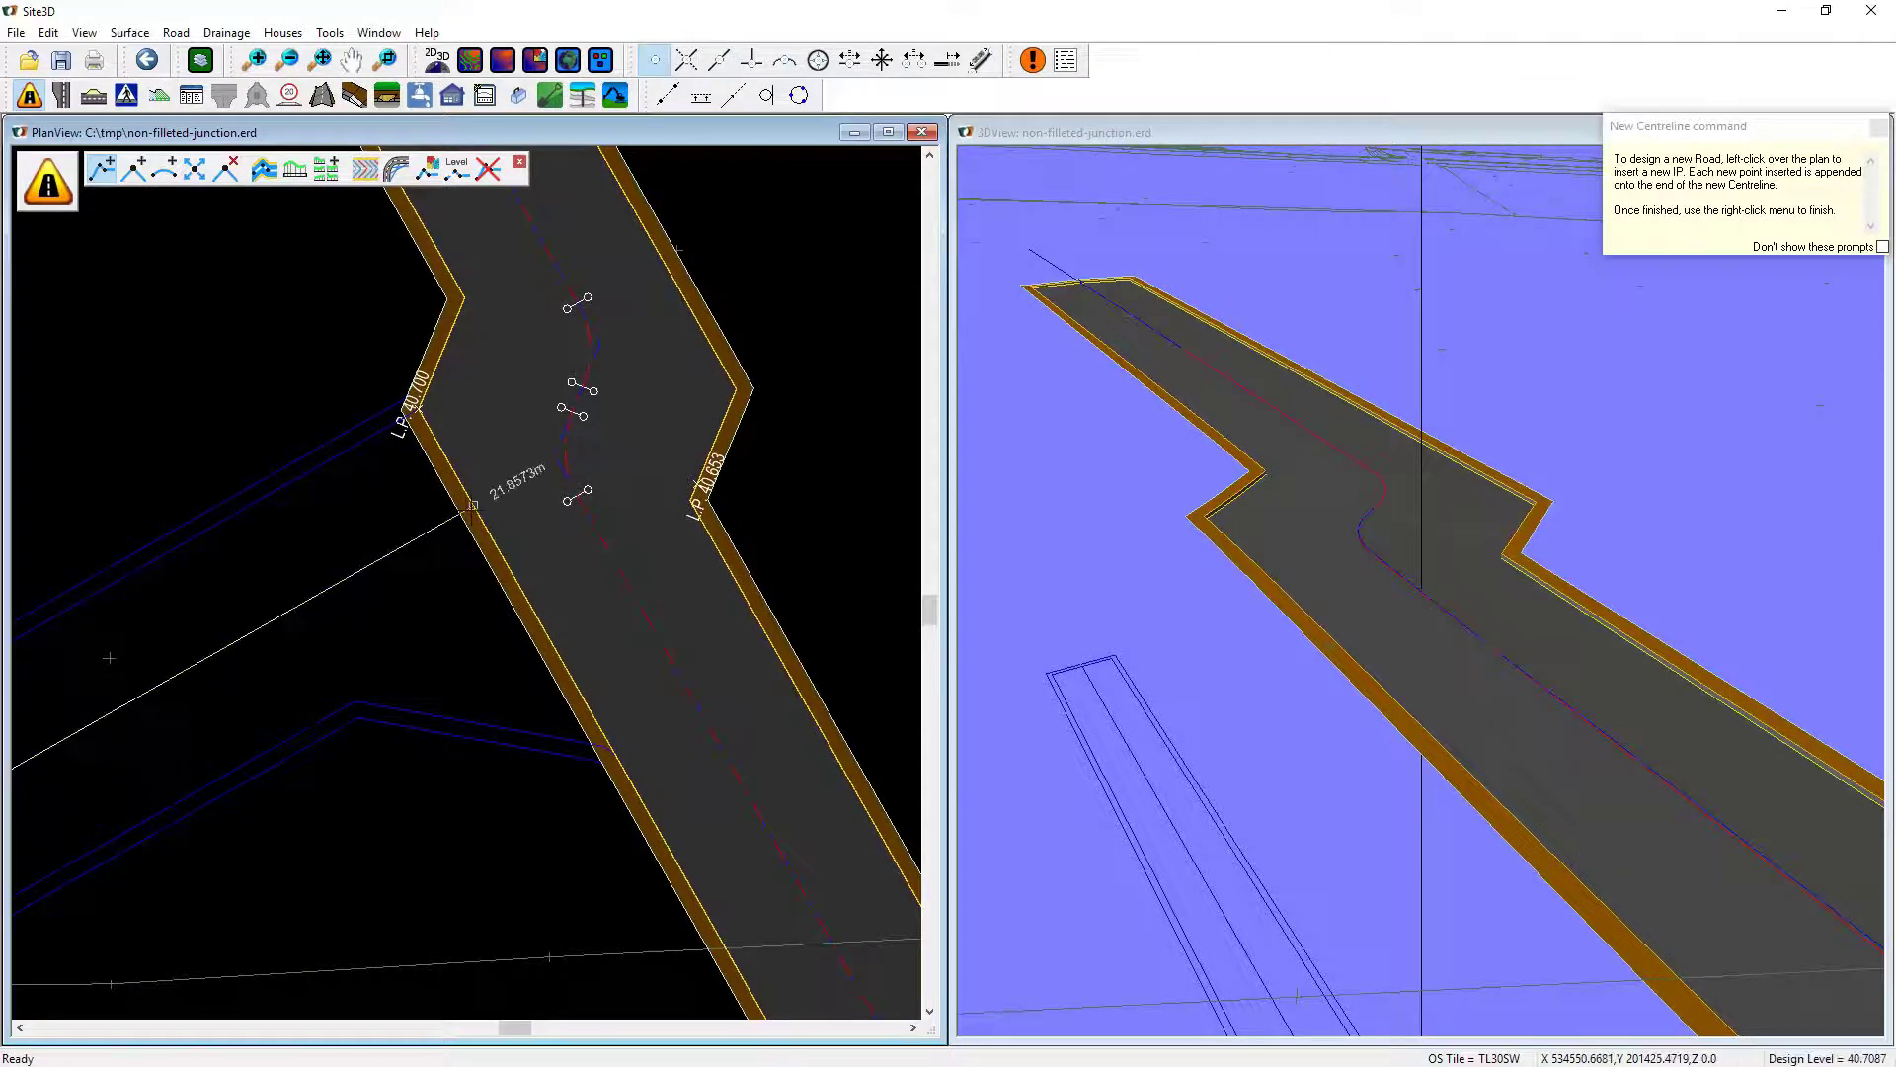
{"action": "right_click", "coordinate": [323, 572]}
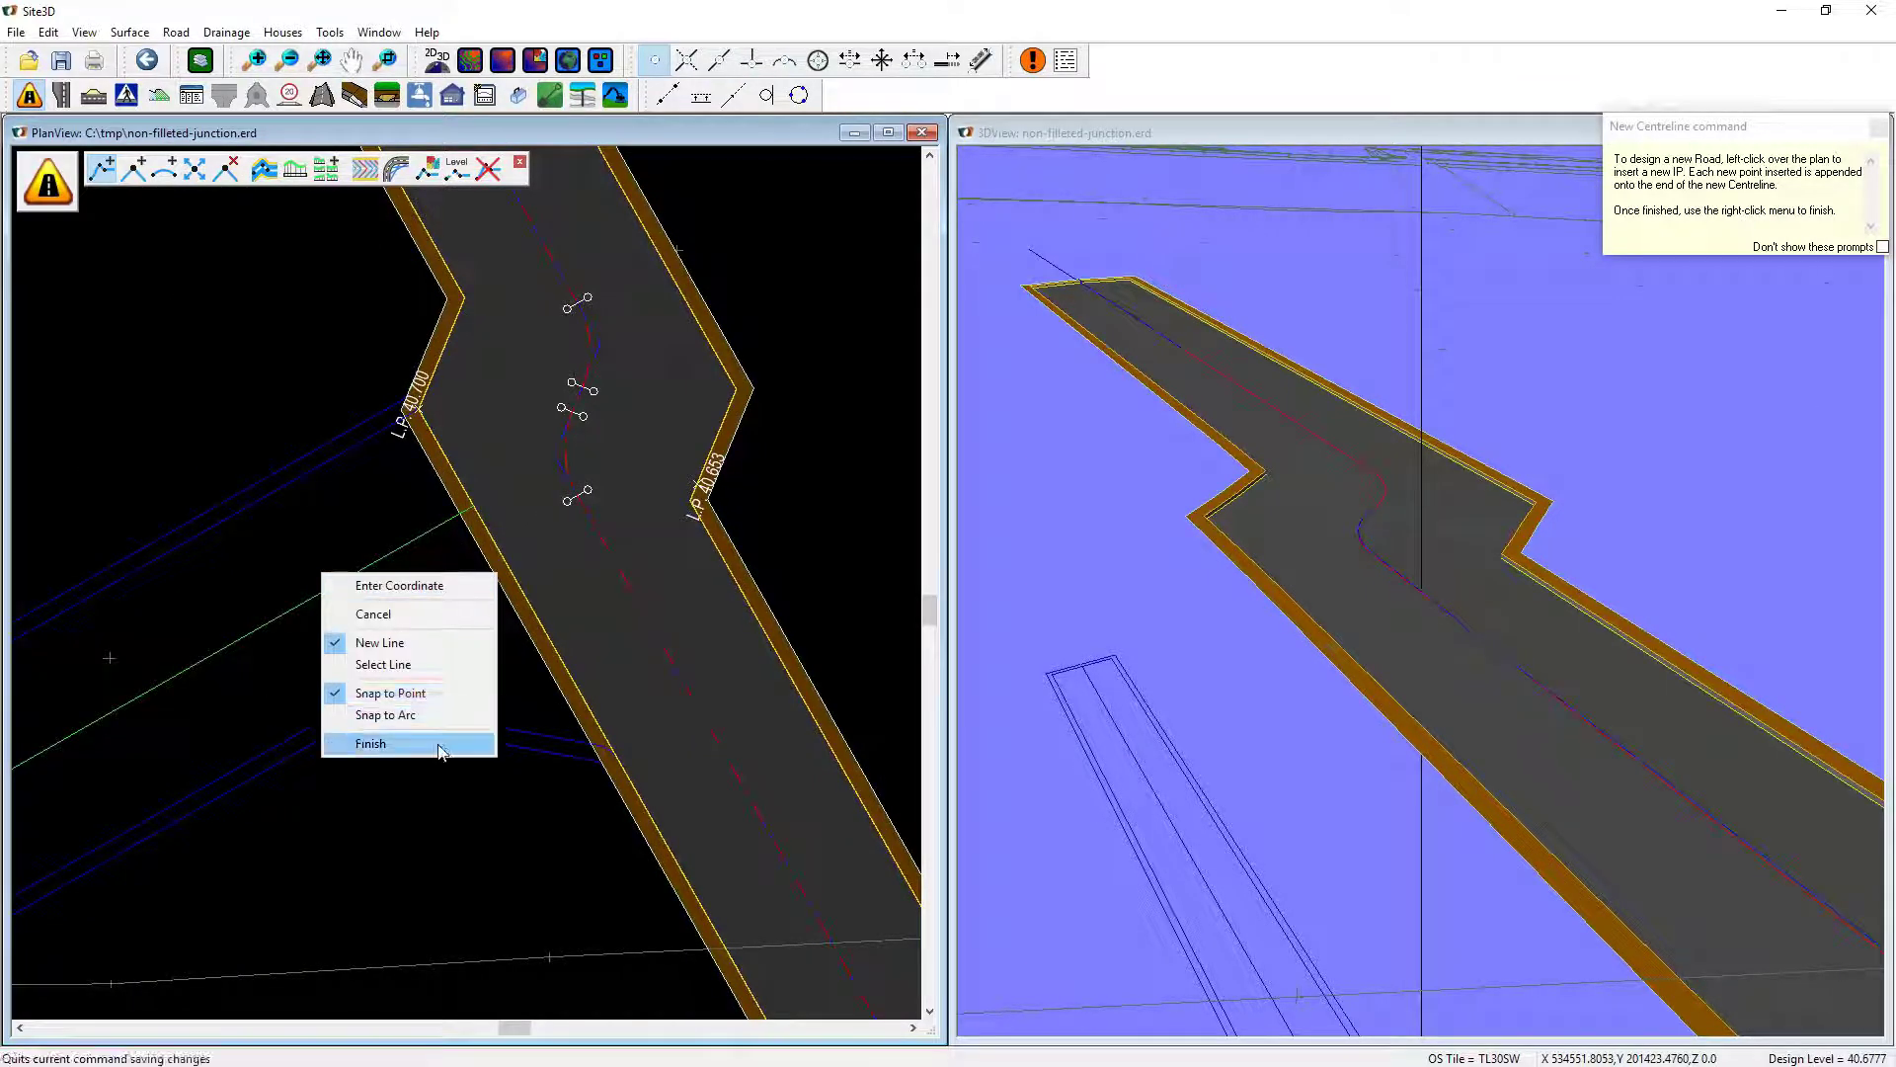
{"action": "left_click", "coordinate": [440, 751]}
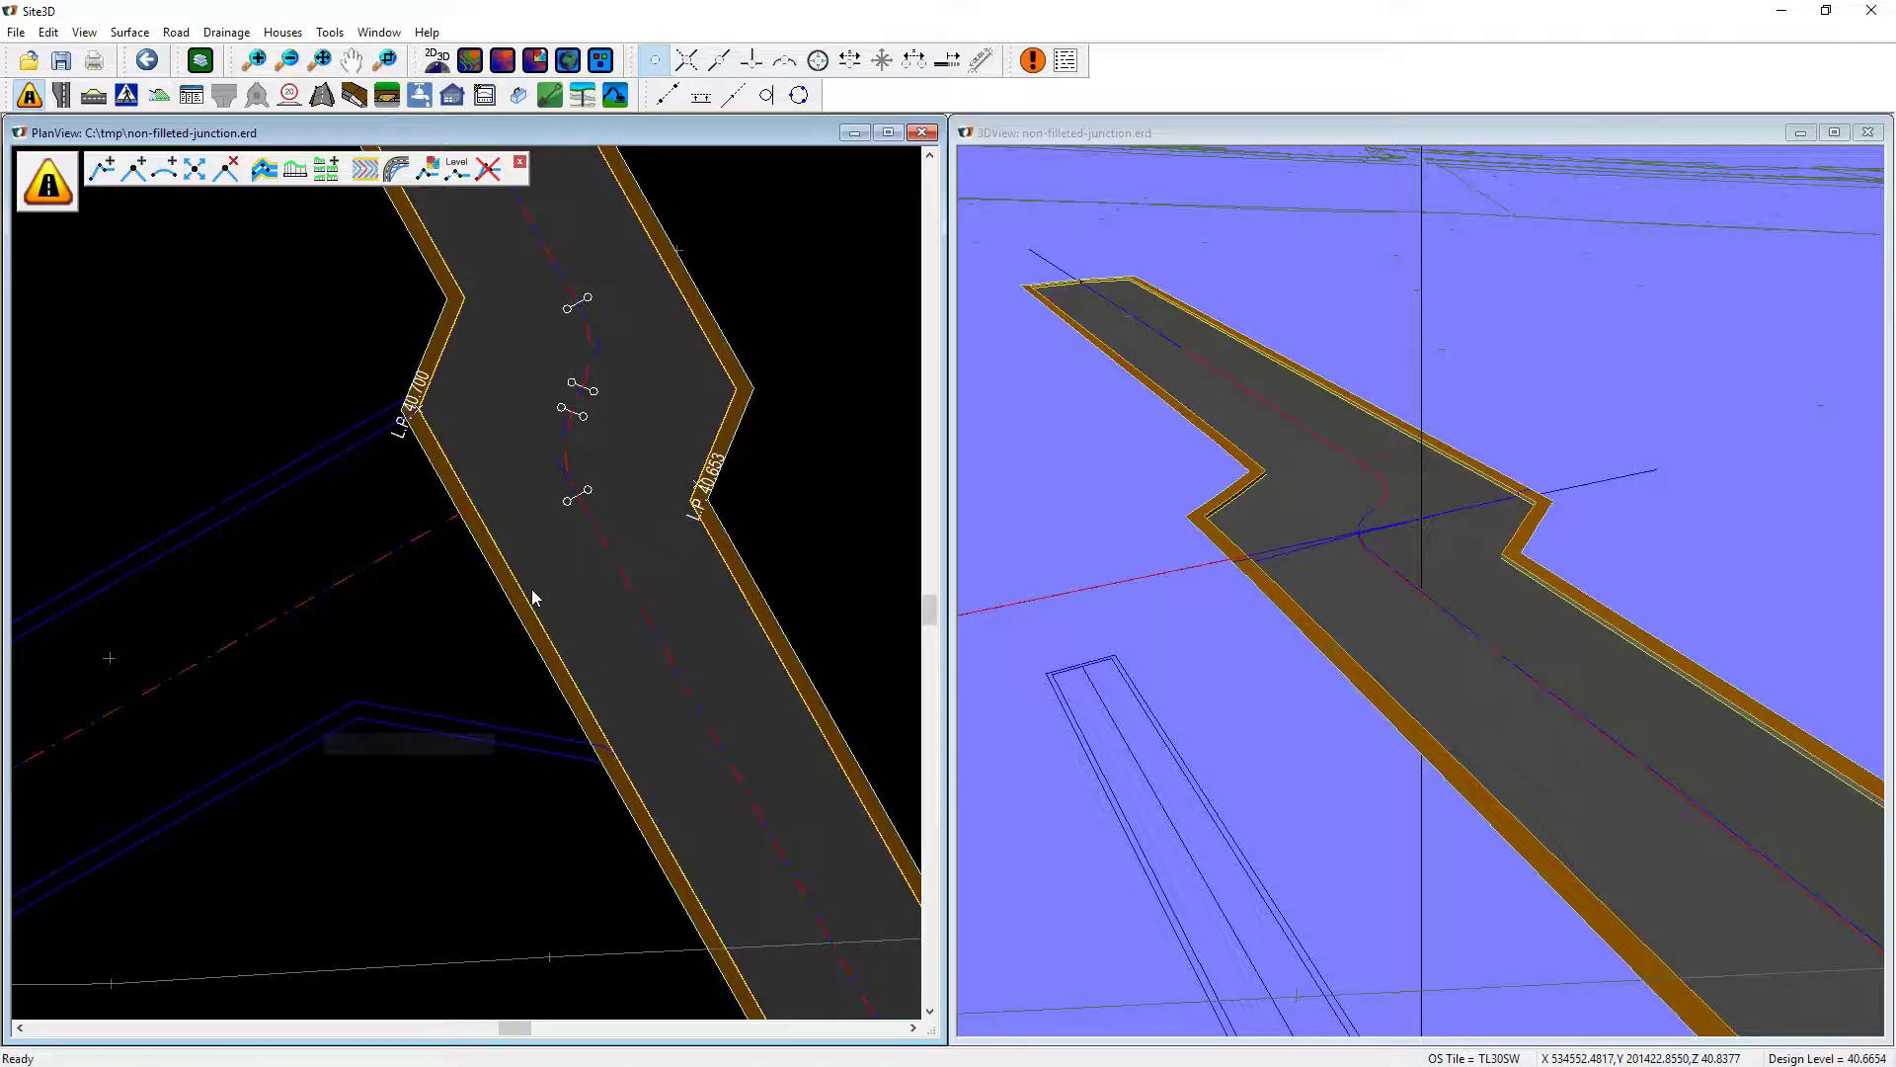
Step: Give the side road 3.5 m channels, kerbs and a 0.5 m footway offset on both sides
{"action": "left_click", "coordinate": [264, 169]}
{"action": "left_click", "coordinate": [392, 546]}
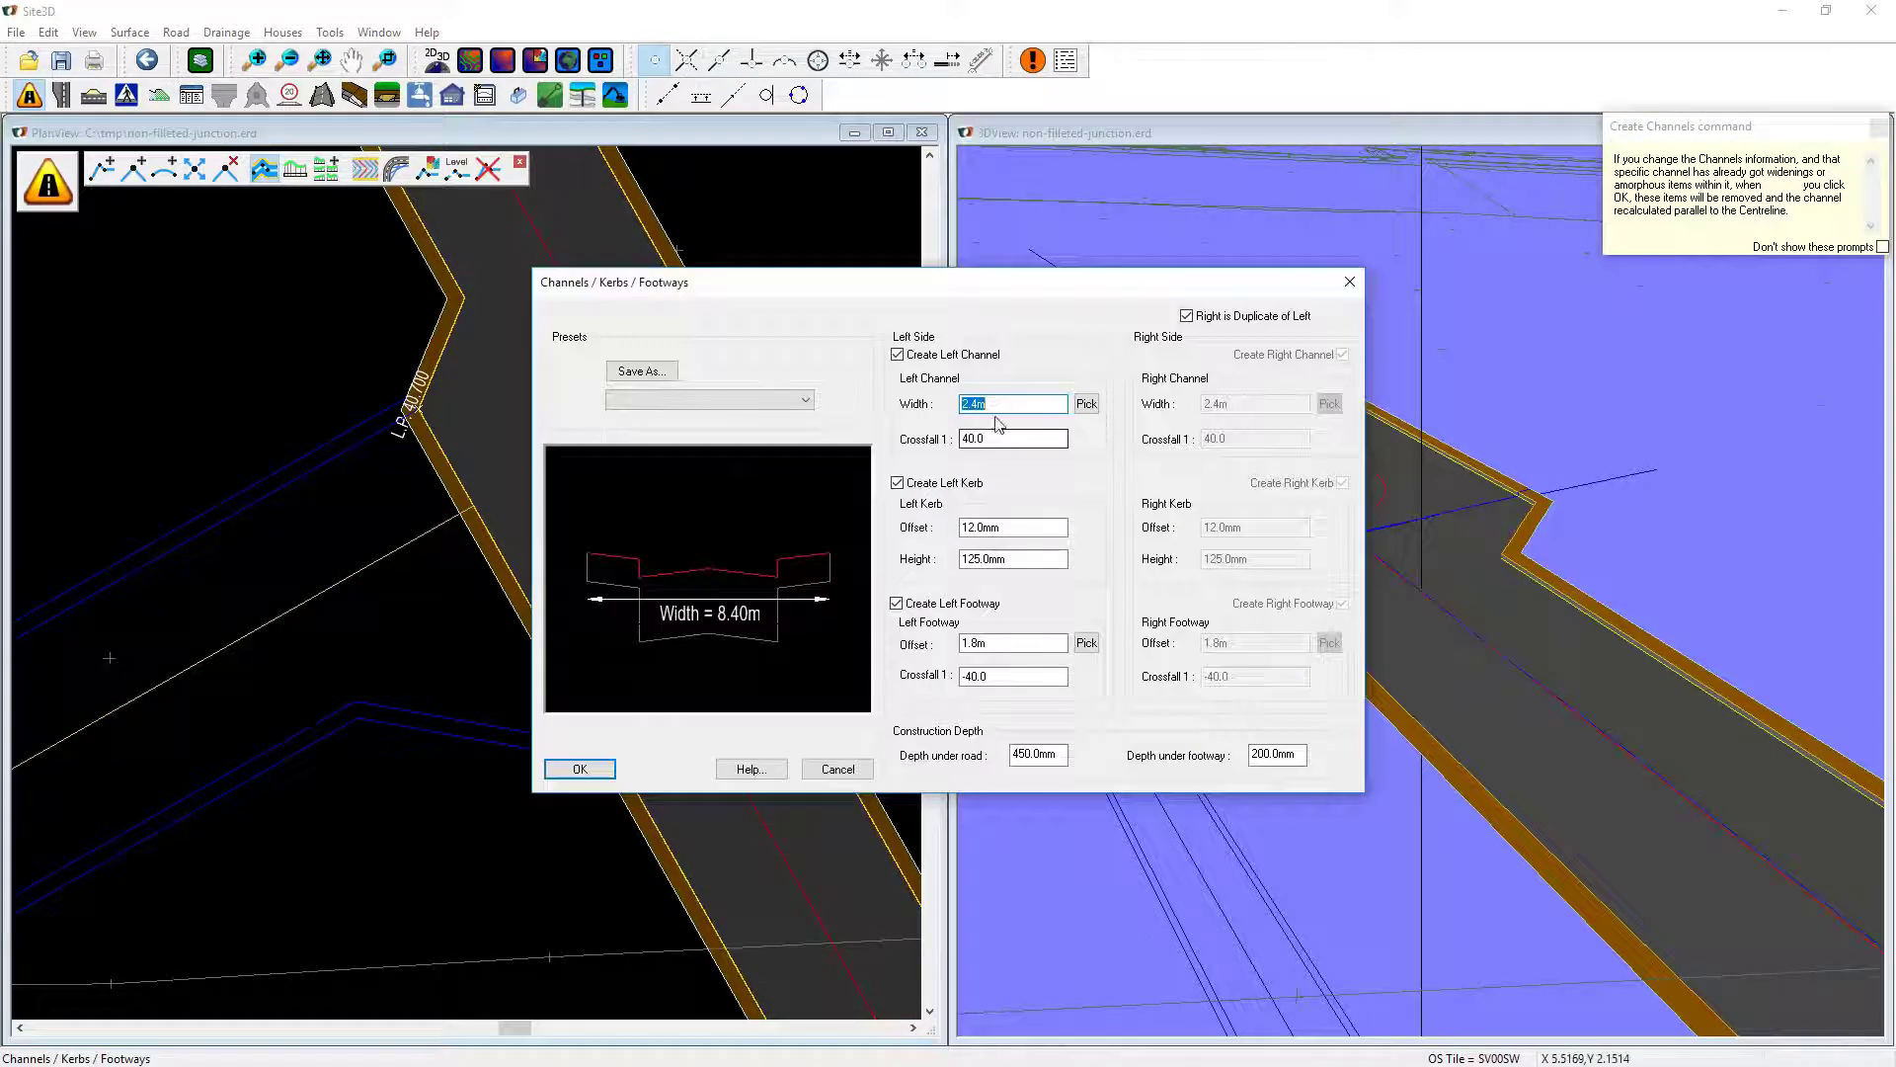
{"action": "left_click", "coordinate": [1086, 405]}
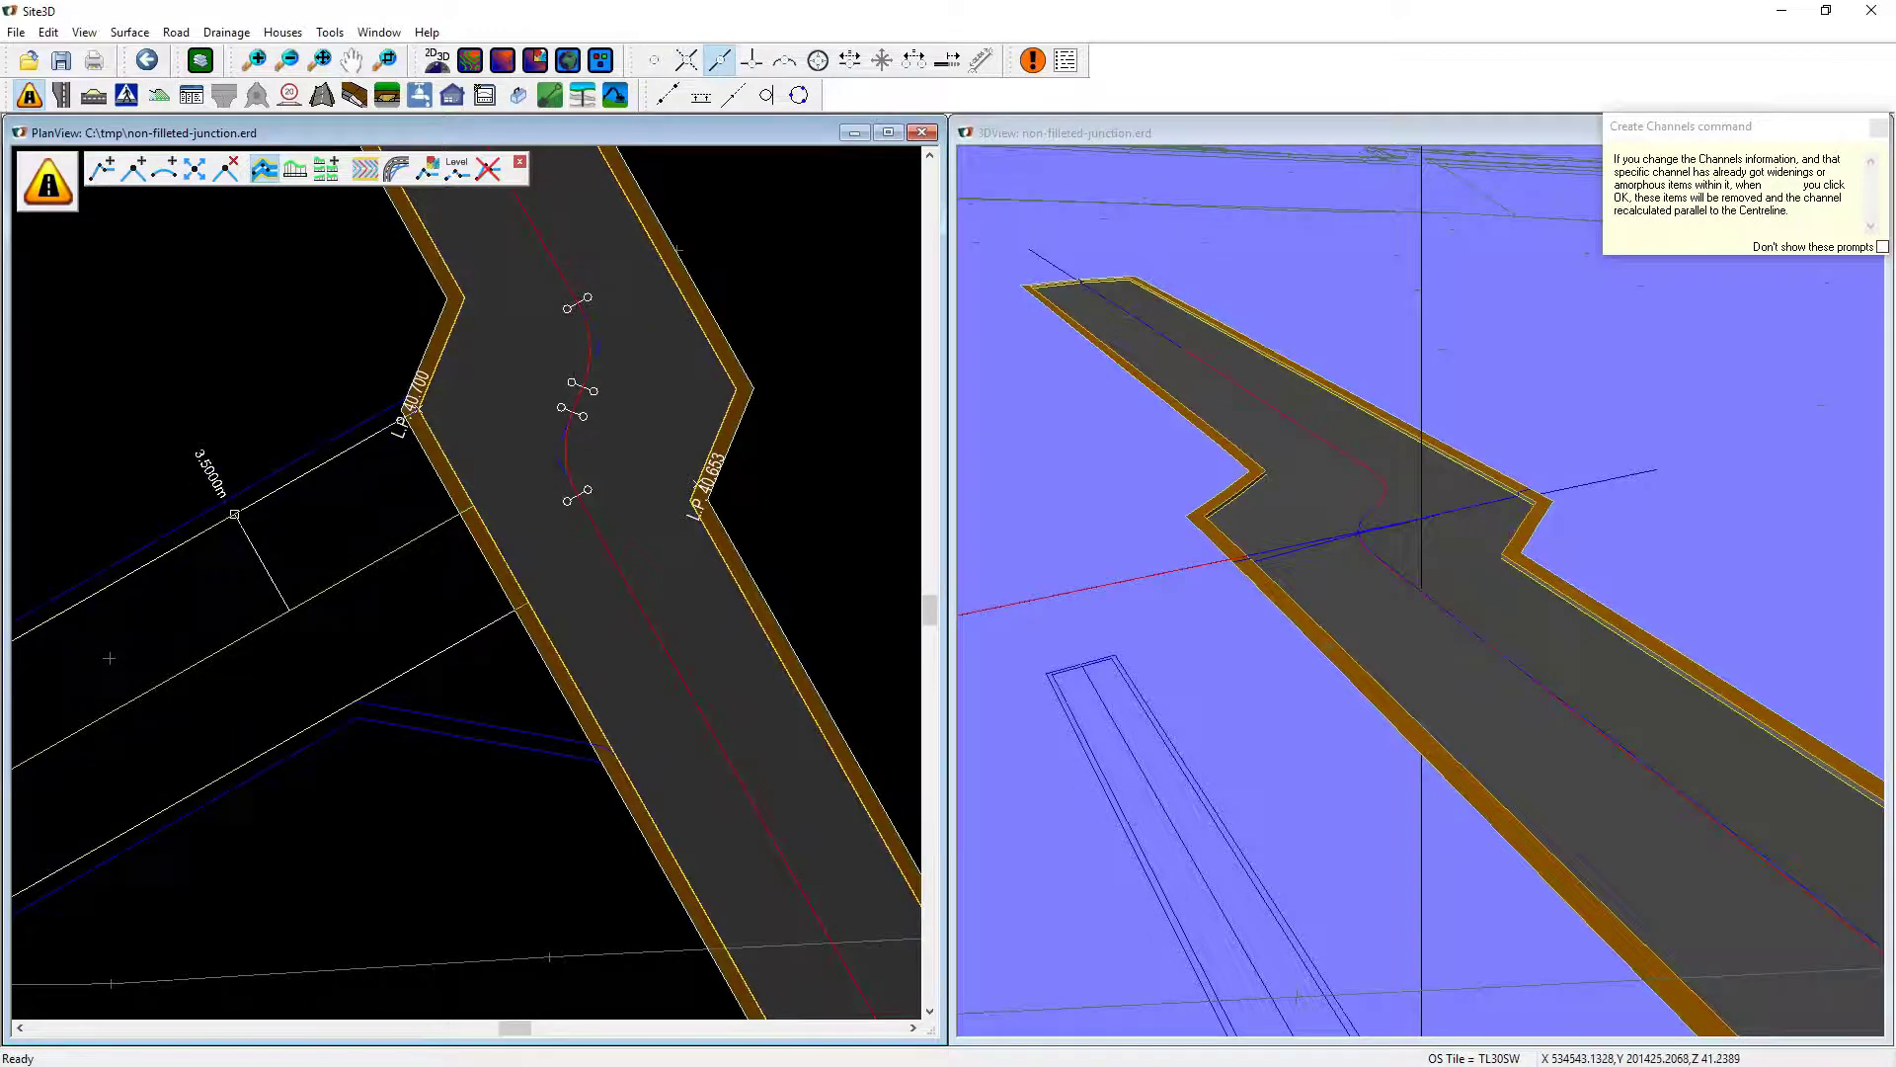
{"action": "left_click", "coordinate": [286, 608]}
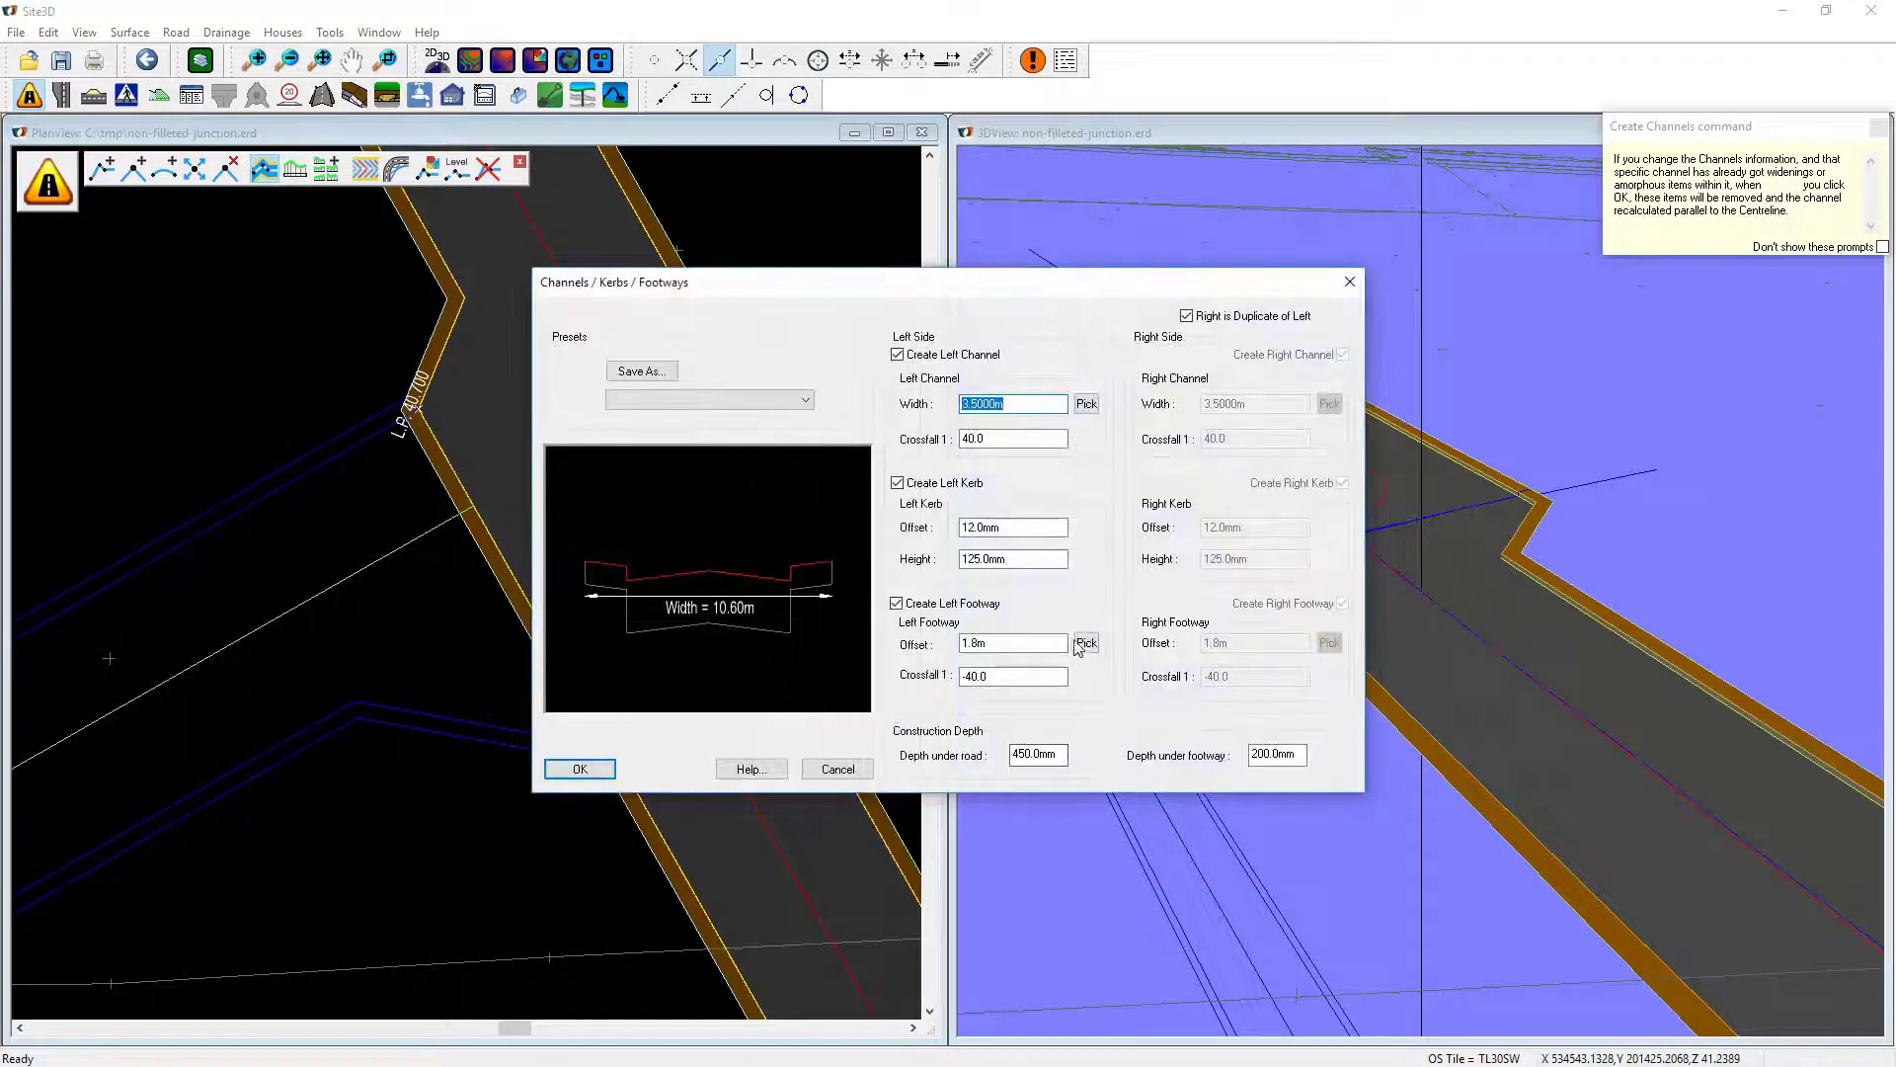
{"action": "left_click", "coordinate": [1085, 643]}
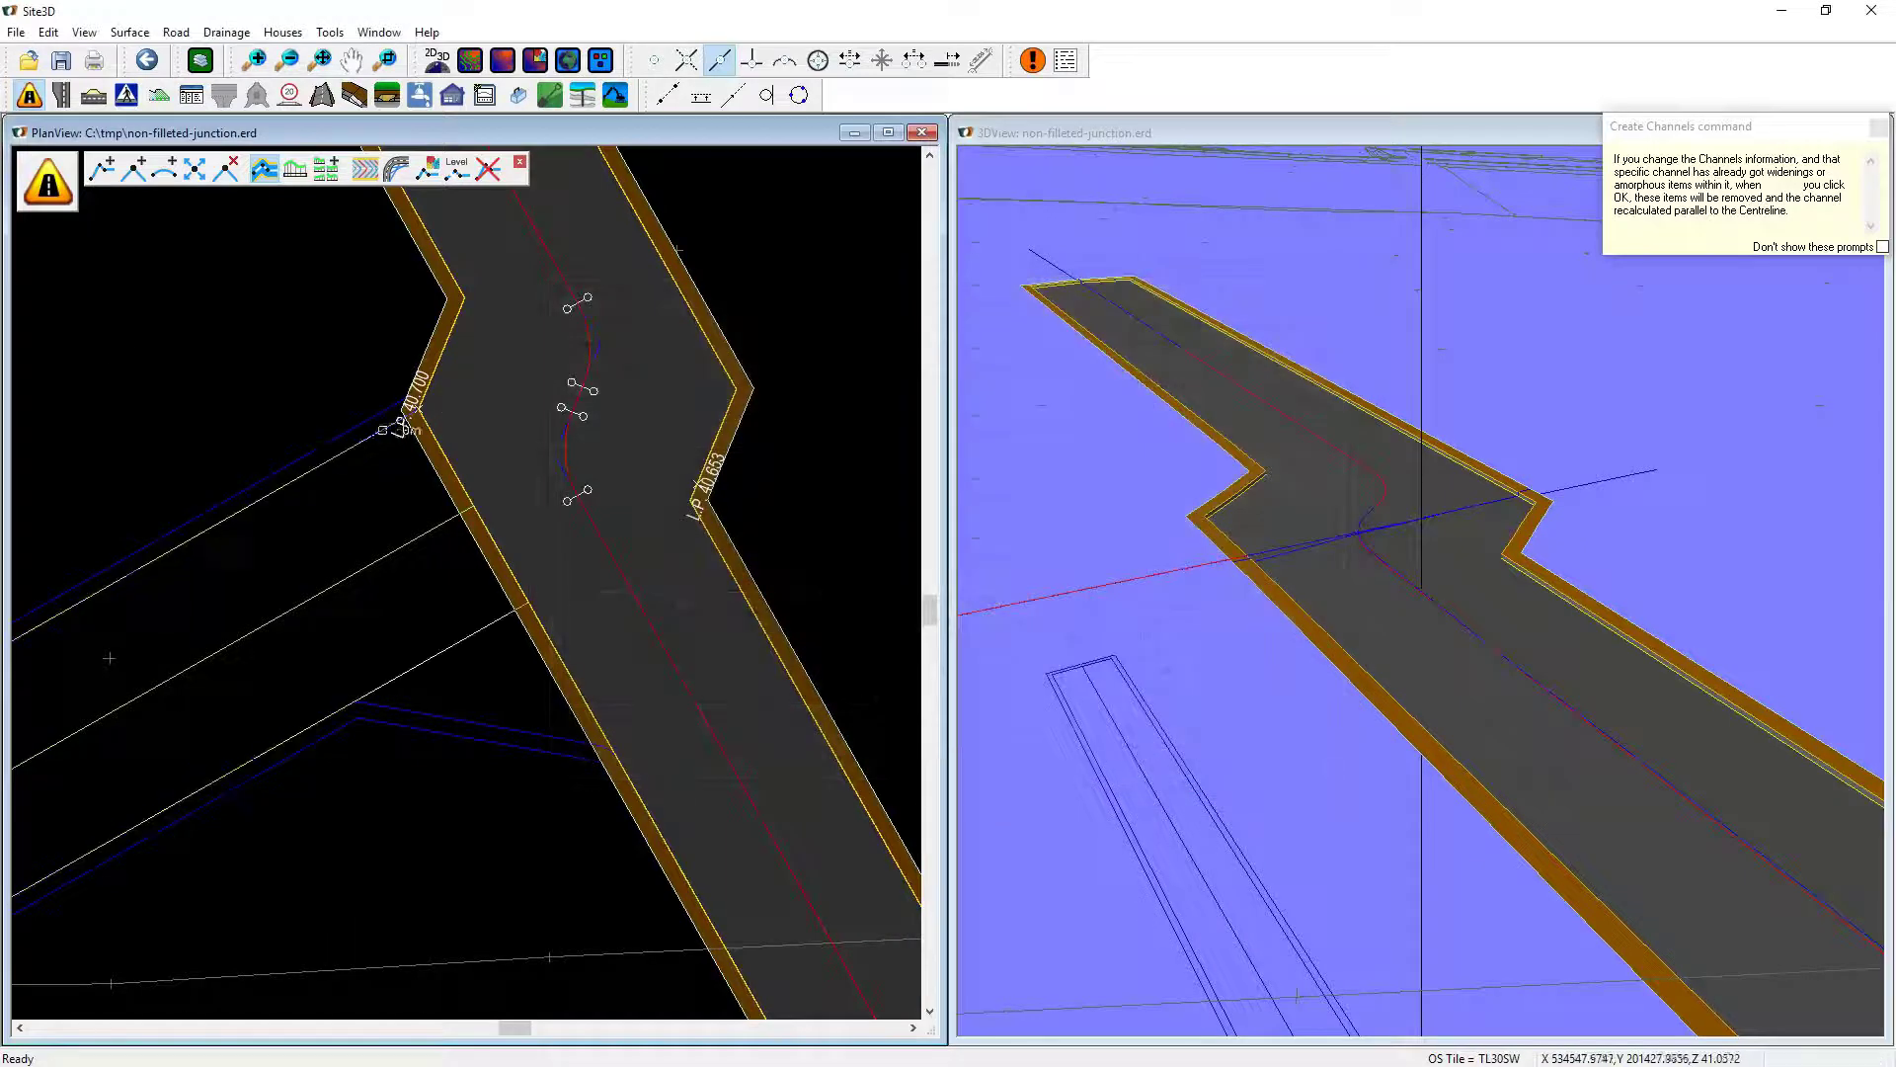
{"action": "left_click", "coordinate": [331, 442]}
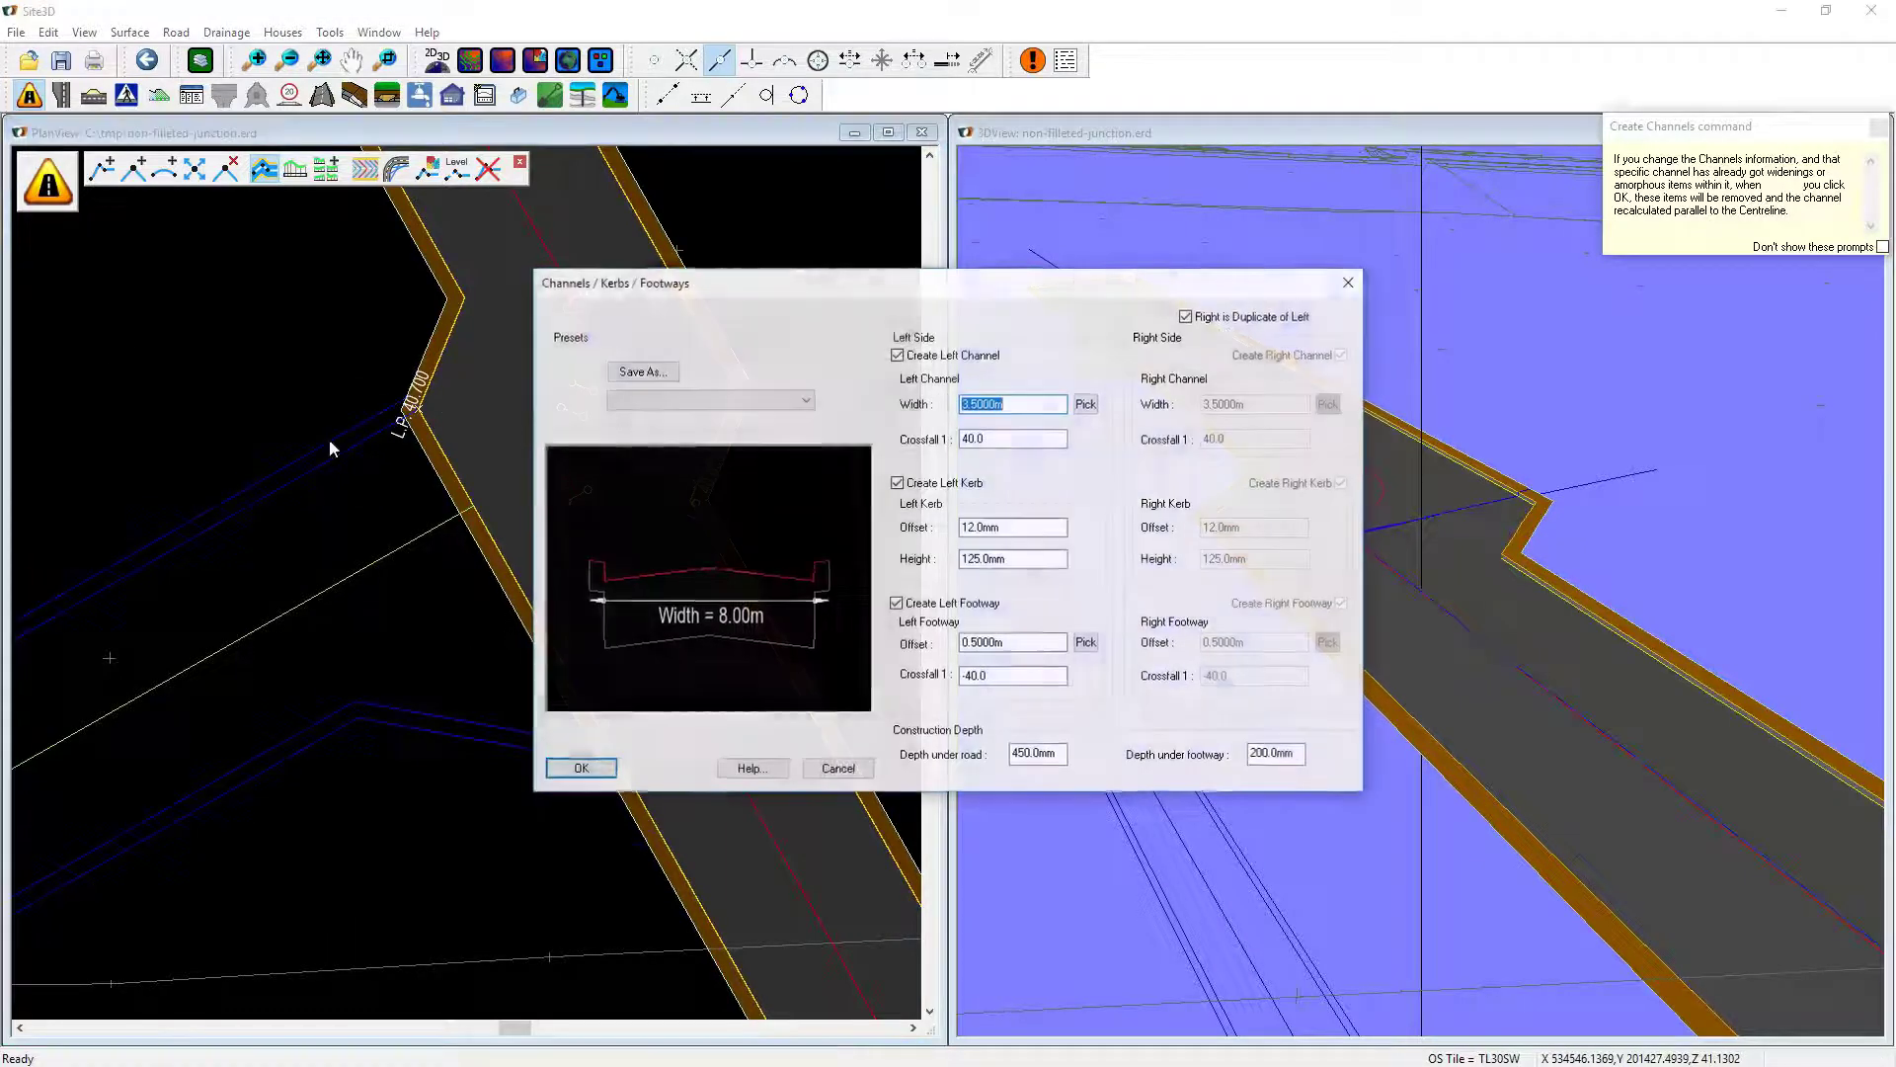
{"action": "left_click", "coordinate": [588, 768]}
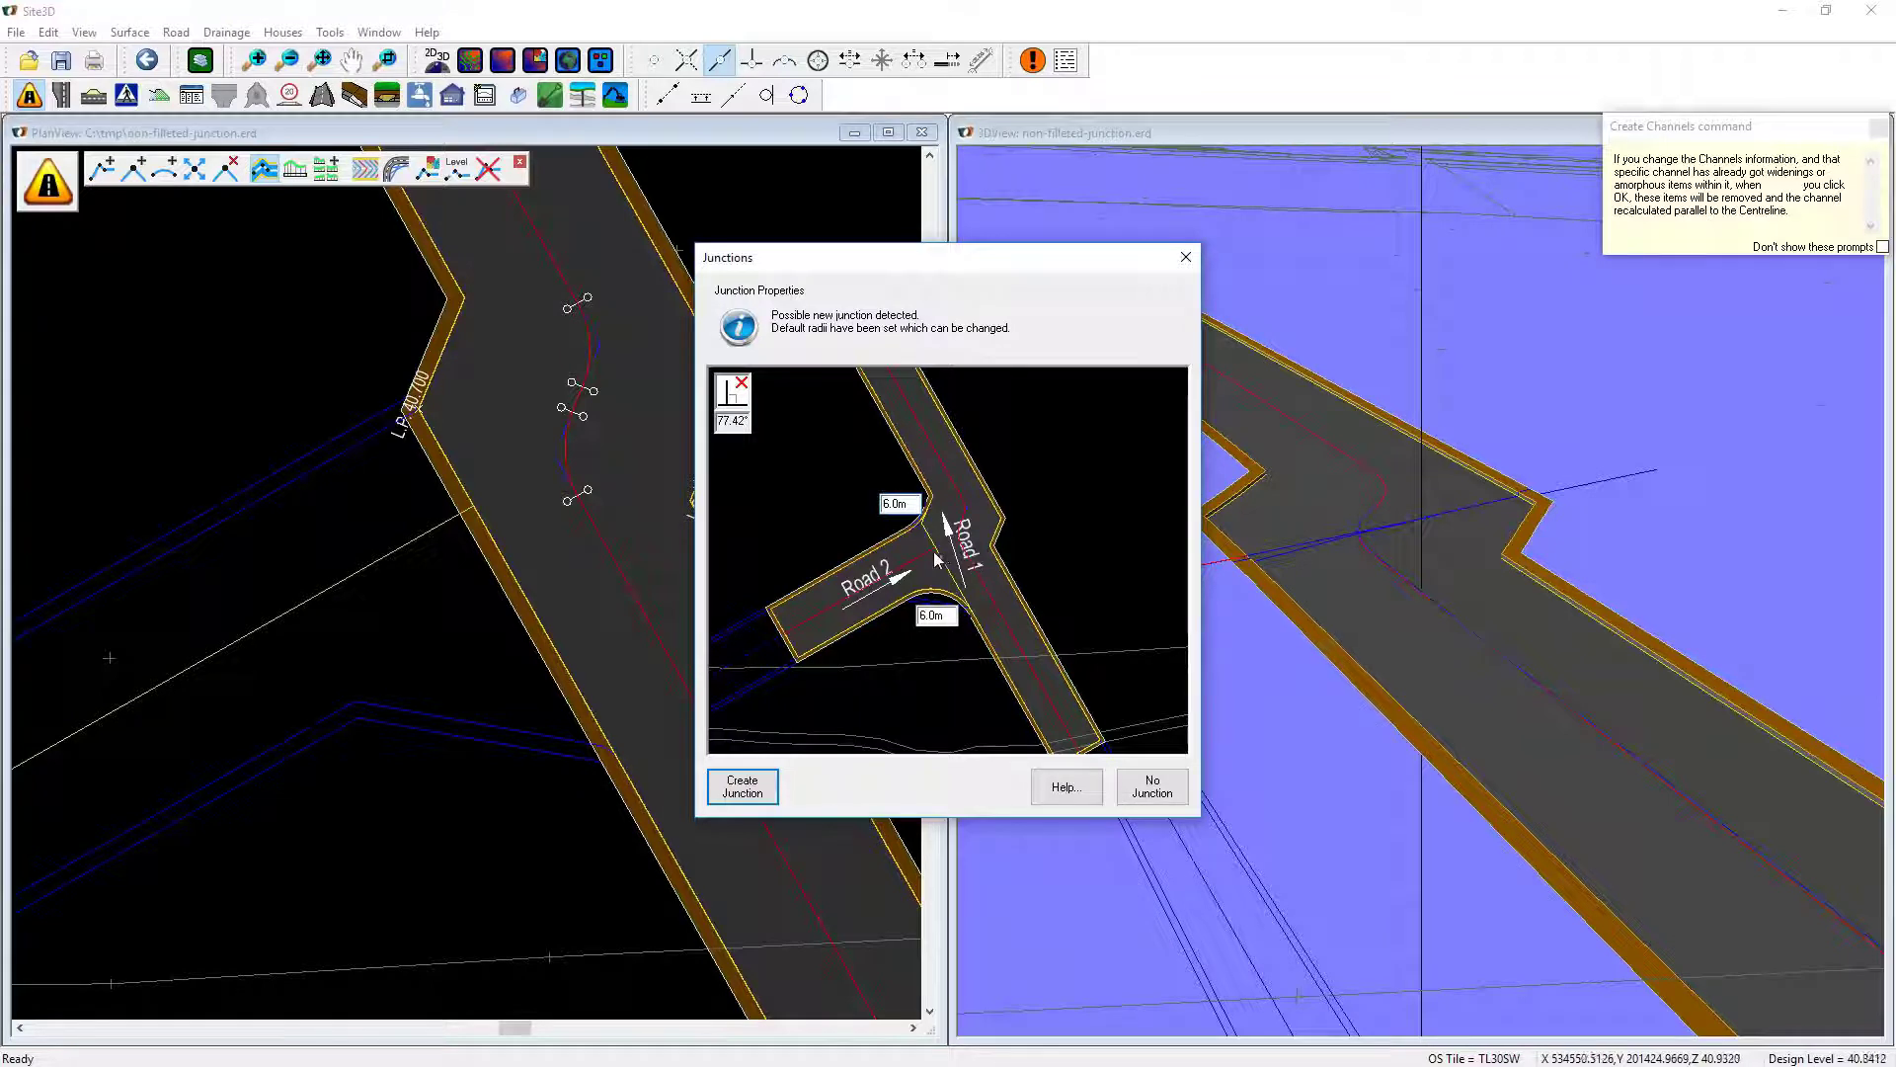
Step: Change both proposed 6.0 m junction corner radii to 1 m and create the junction
{"action": "scroll", "coordinate": [926, 548], "scroll_direction": "up", "scroll_amount": 3}
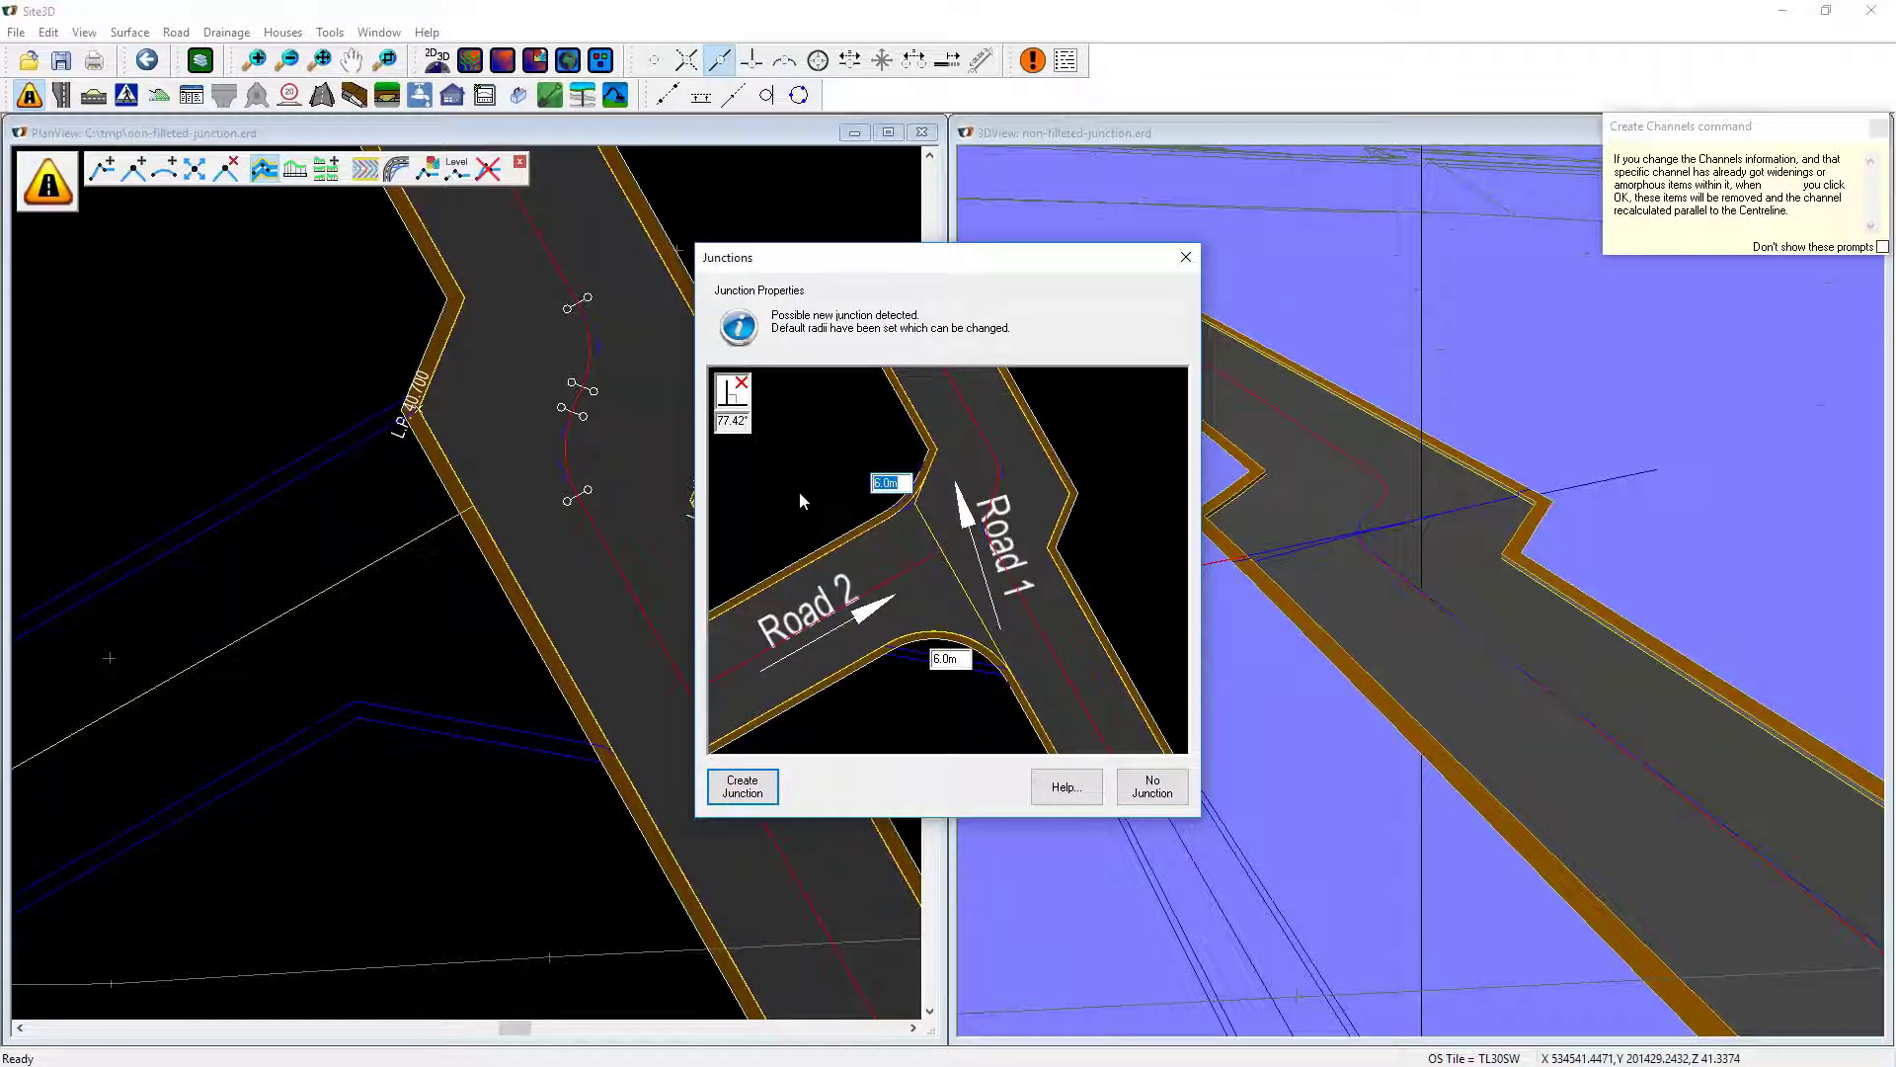
{"action": "type", "text": "1"}
{"action": "key", "text": "Tab"}
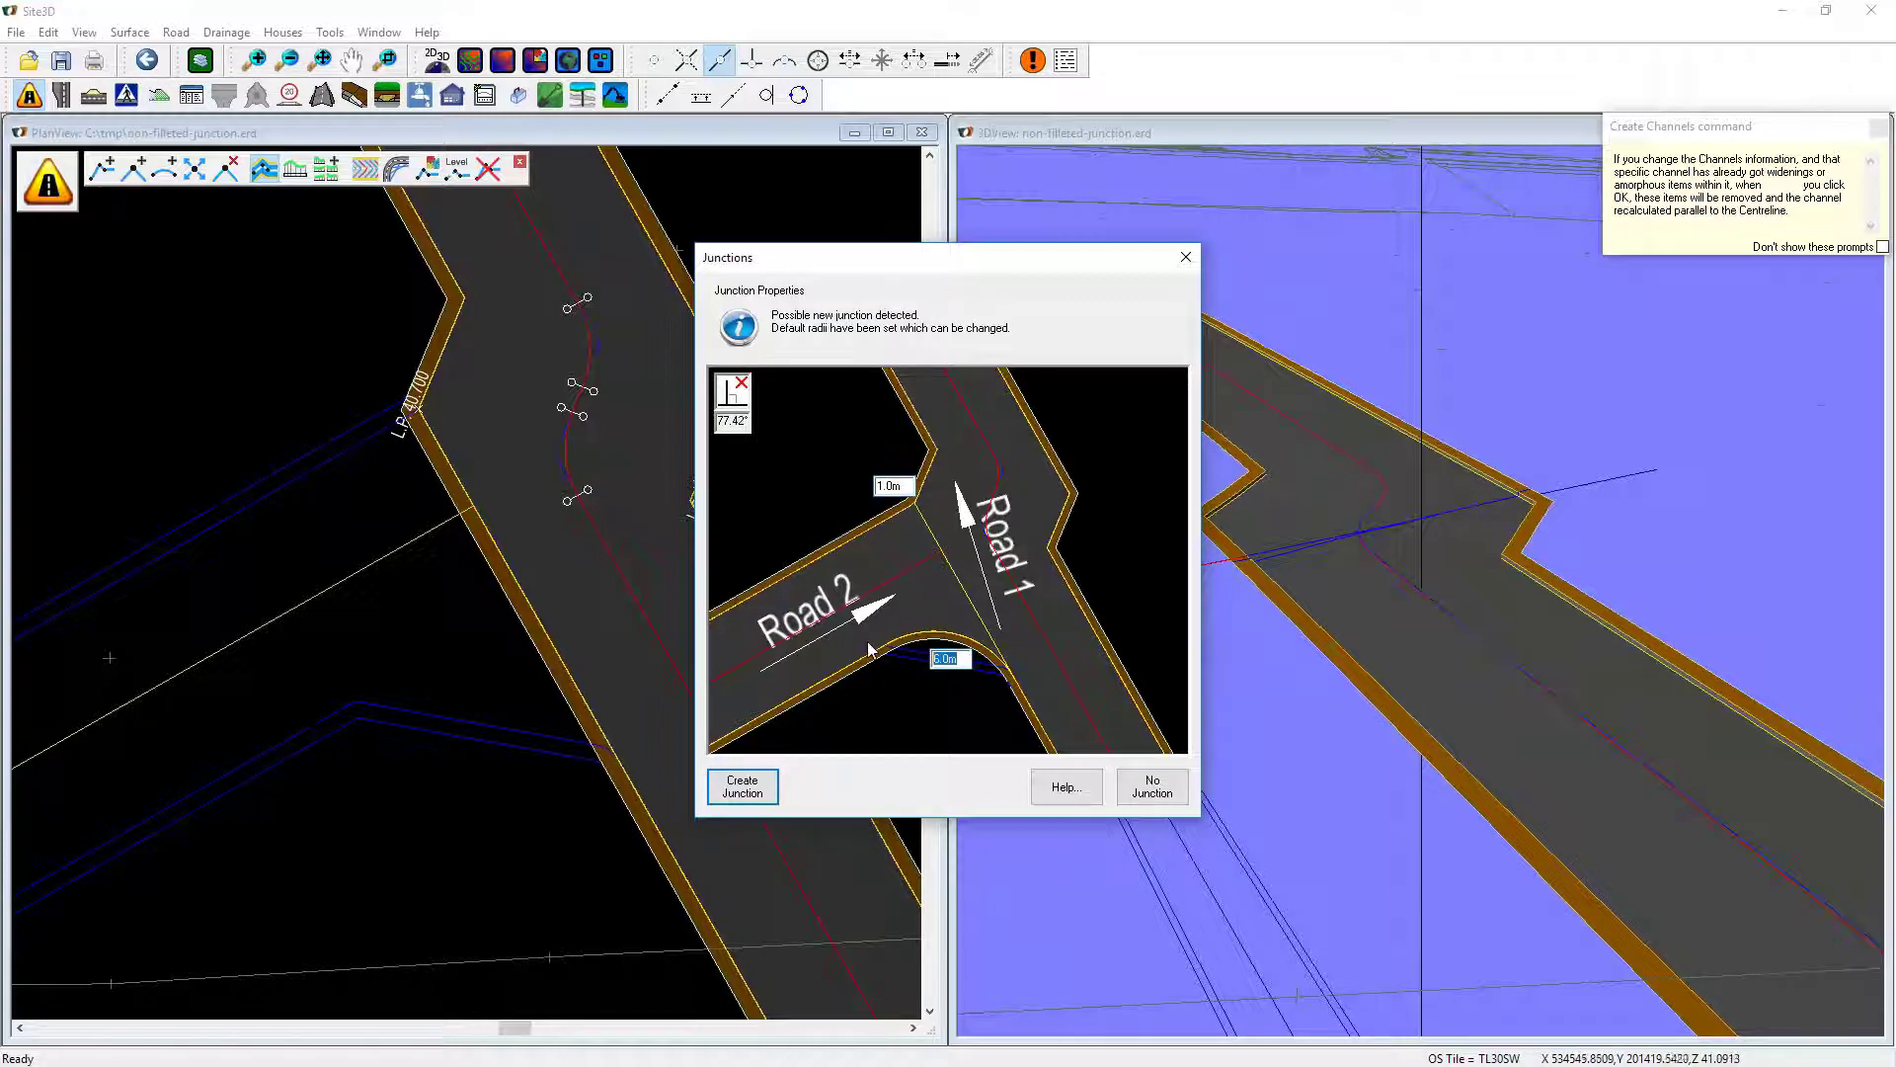
{"action": "type", "text": "1"}
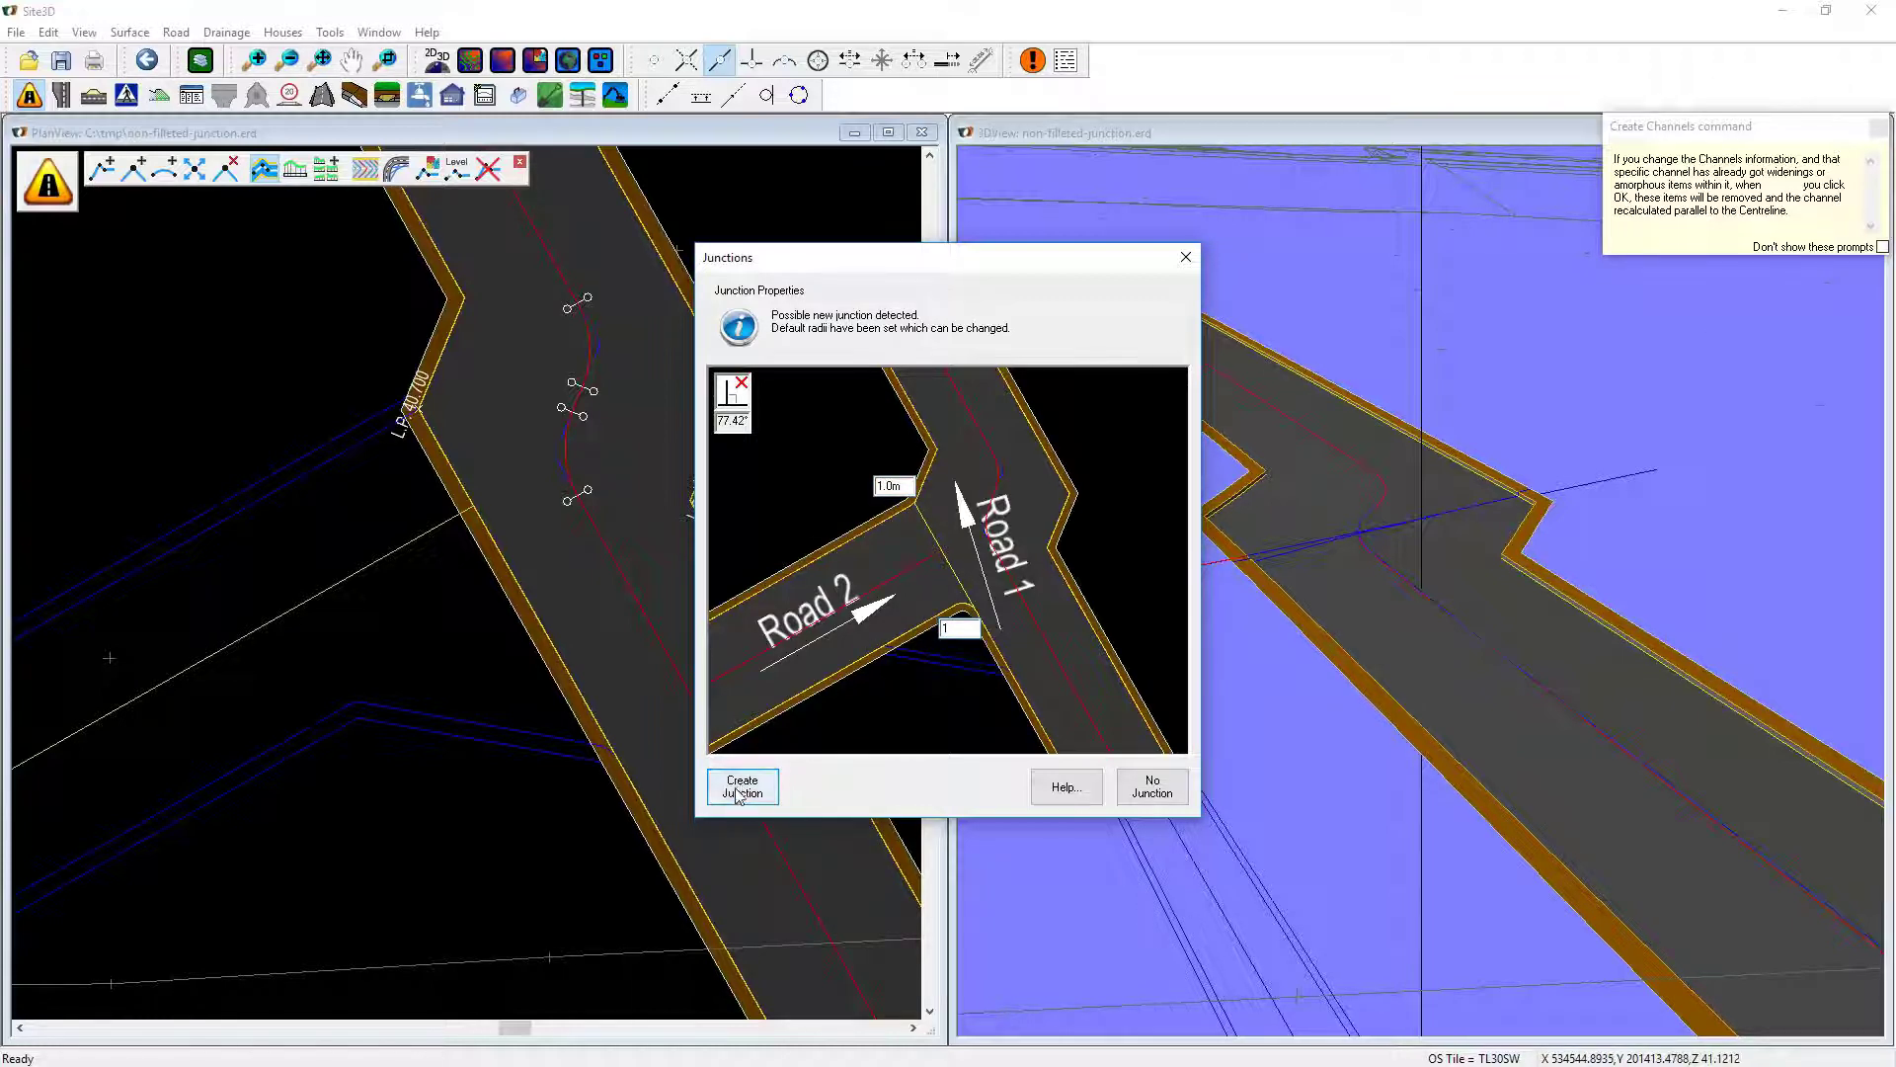
{"action": "left_click", "coordinate": [743, 786]}
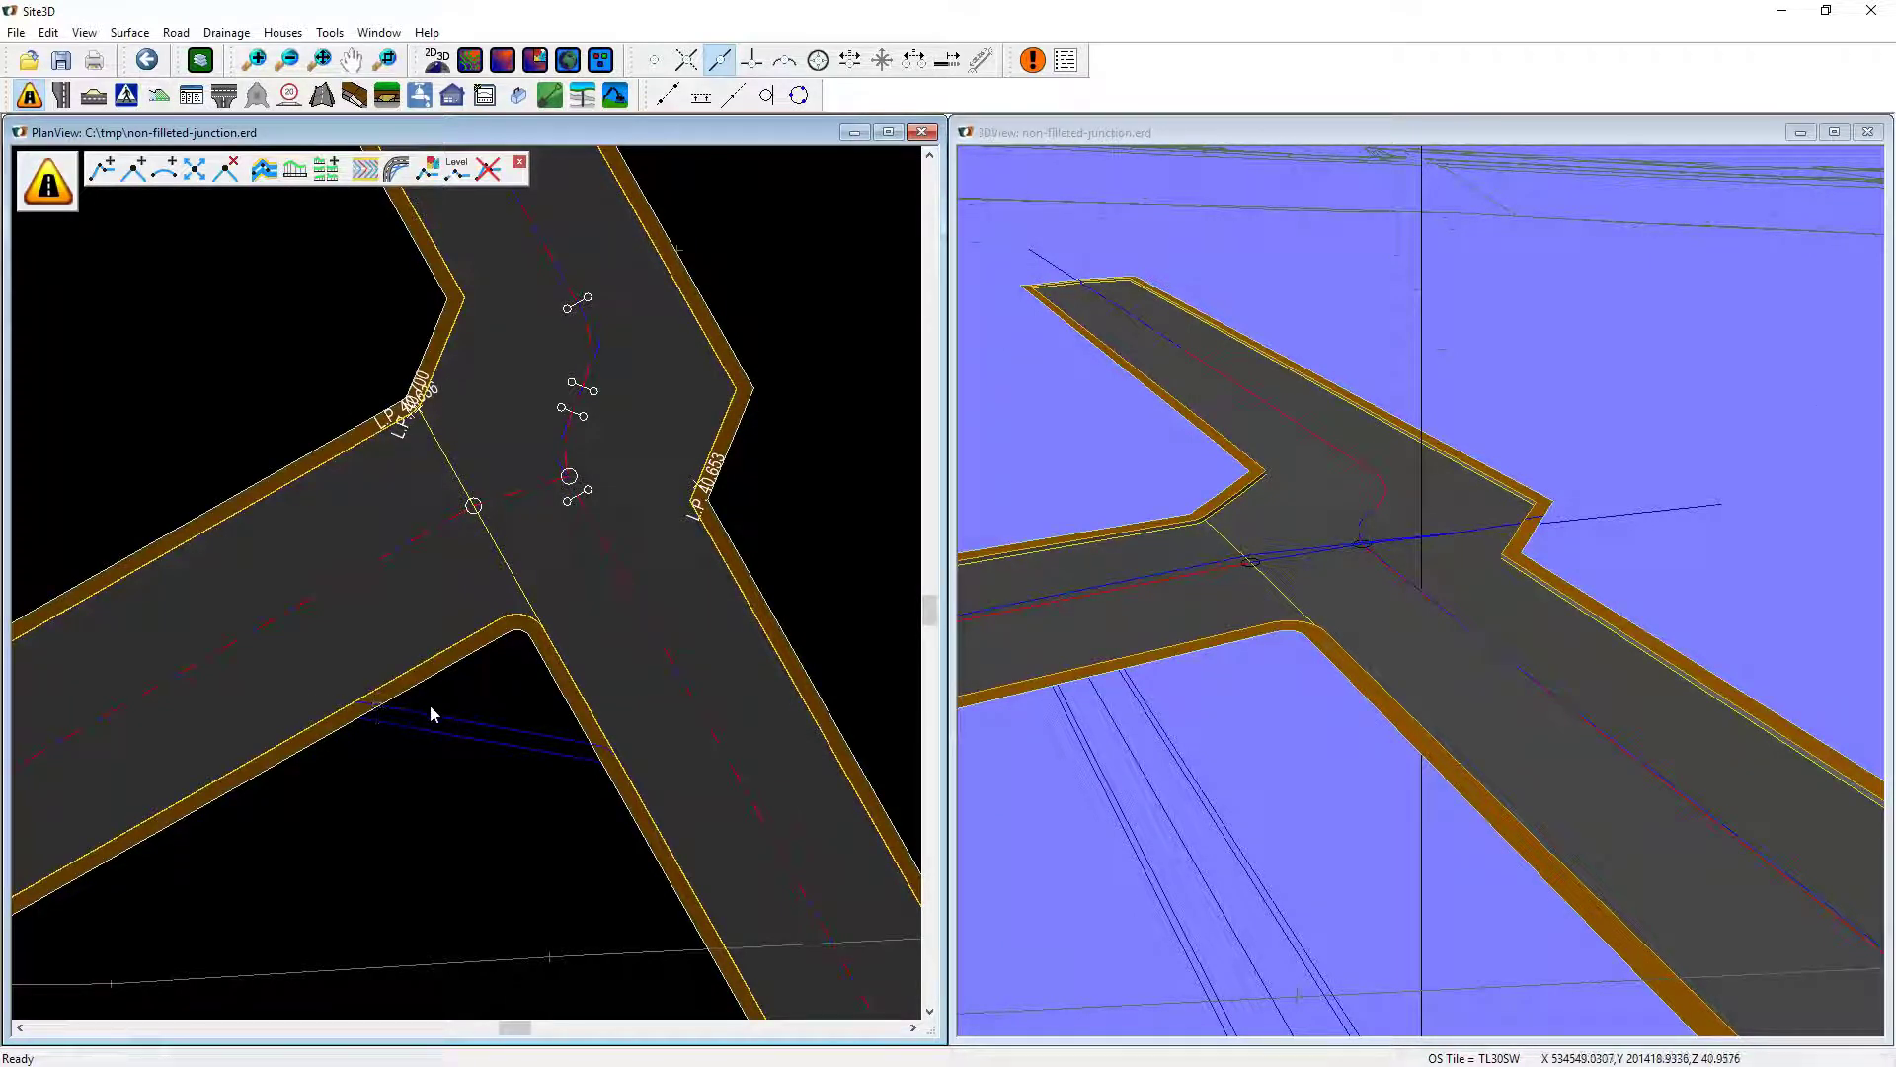
Step: Add a widening on the second road's lower channel, chainage 15.5597–21.8573 m, offset 3.5–8.7678 m
{"action": "left_click", "coordinate": [61, 96]}
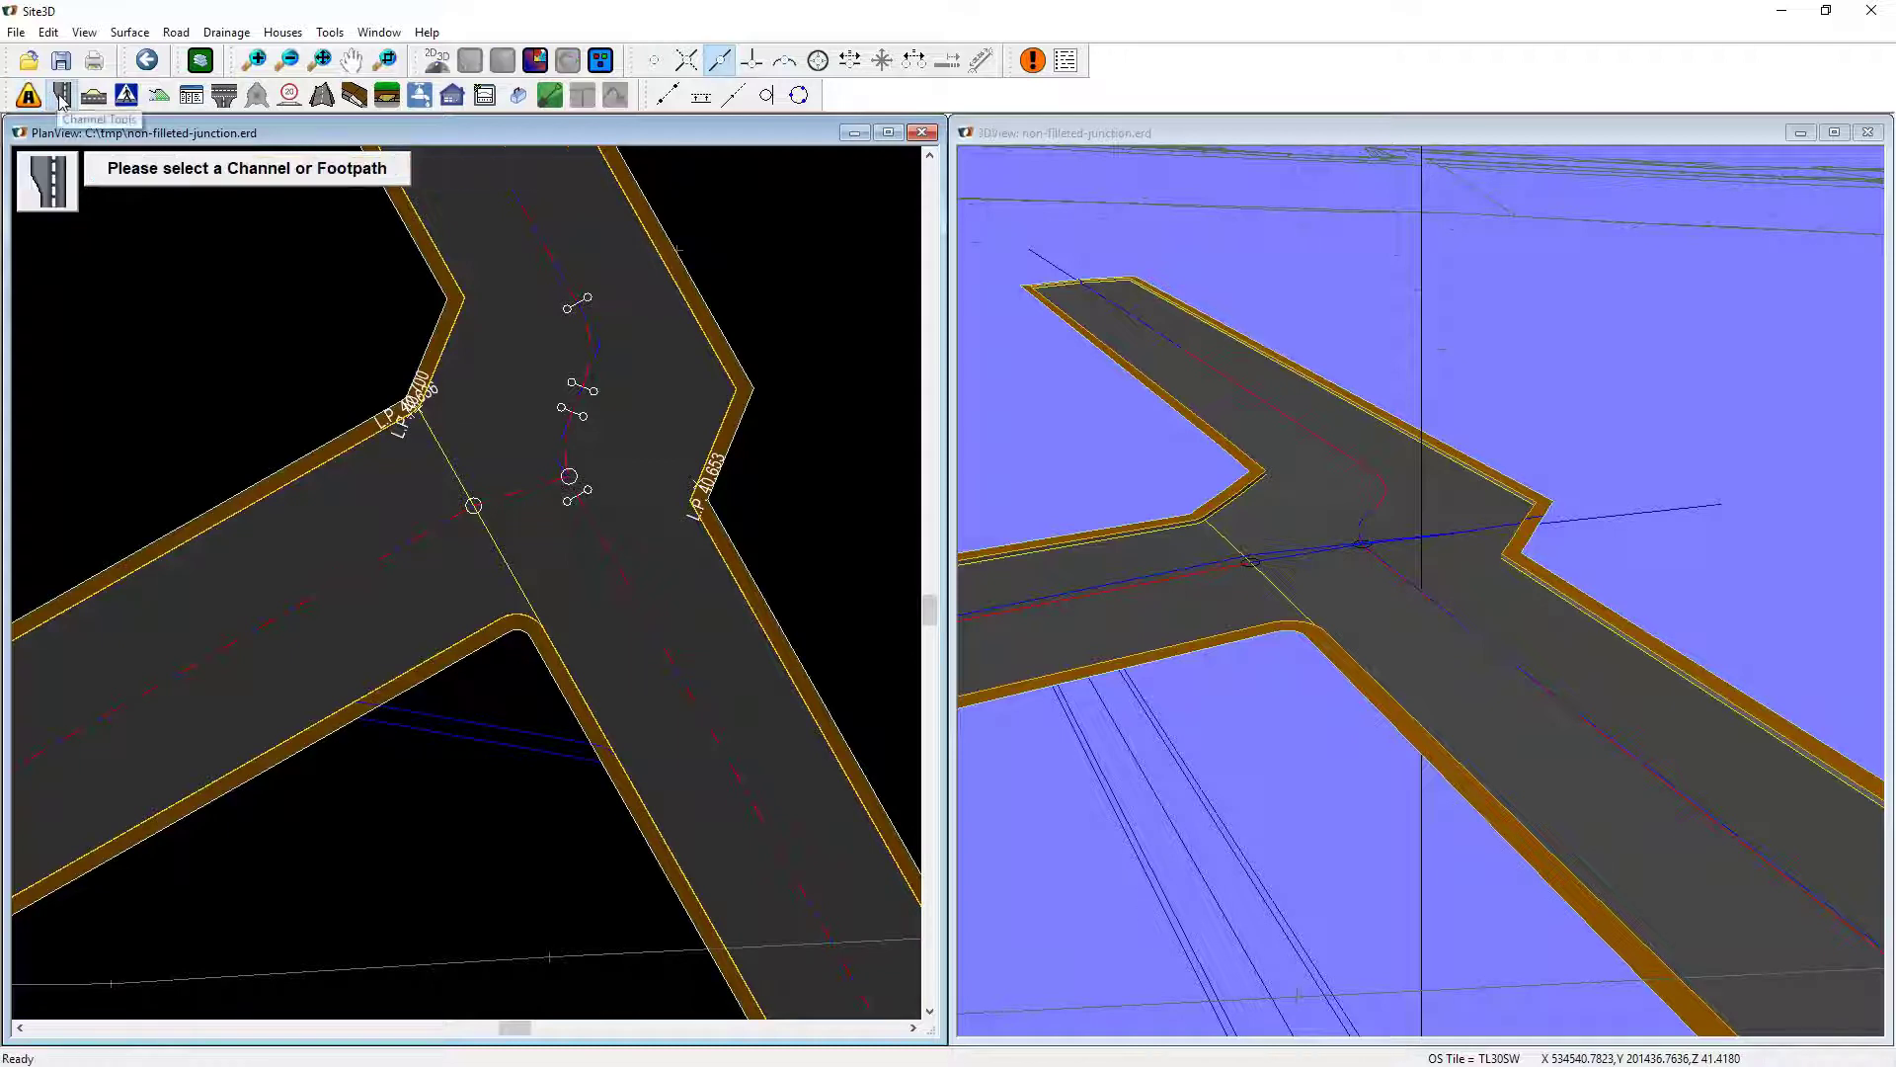
{"action": "left_click", "coordinate": [259, 708]}
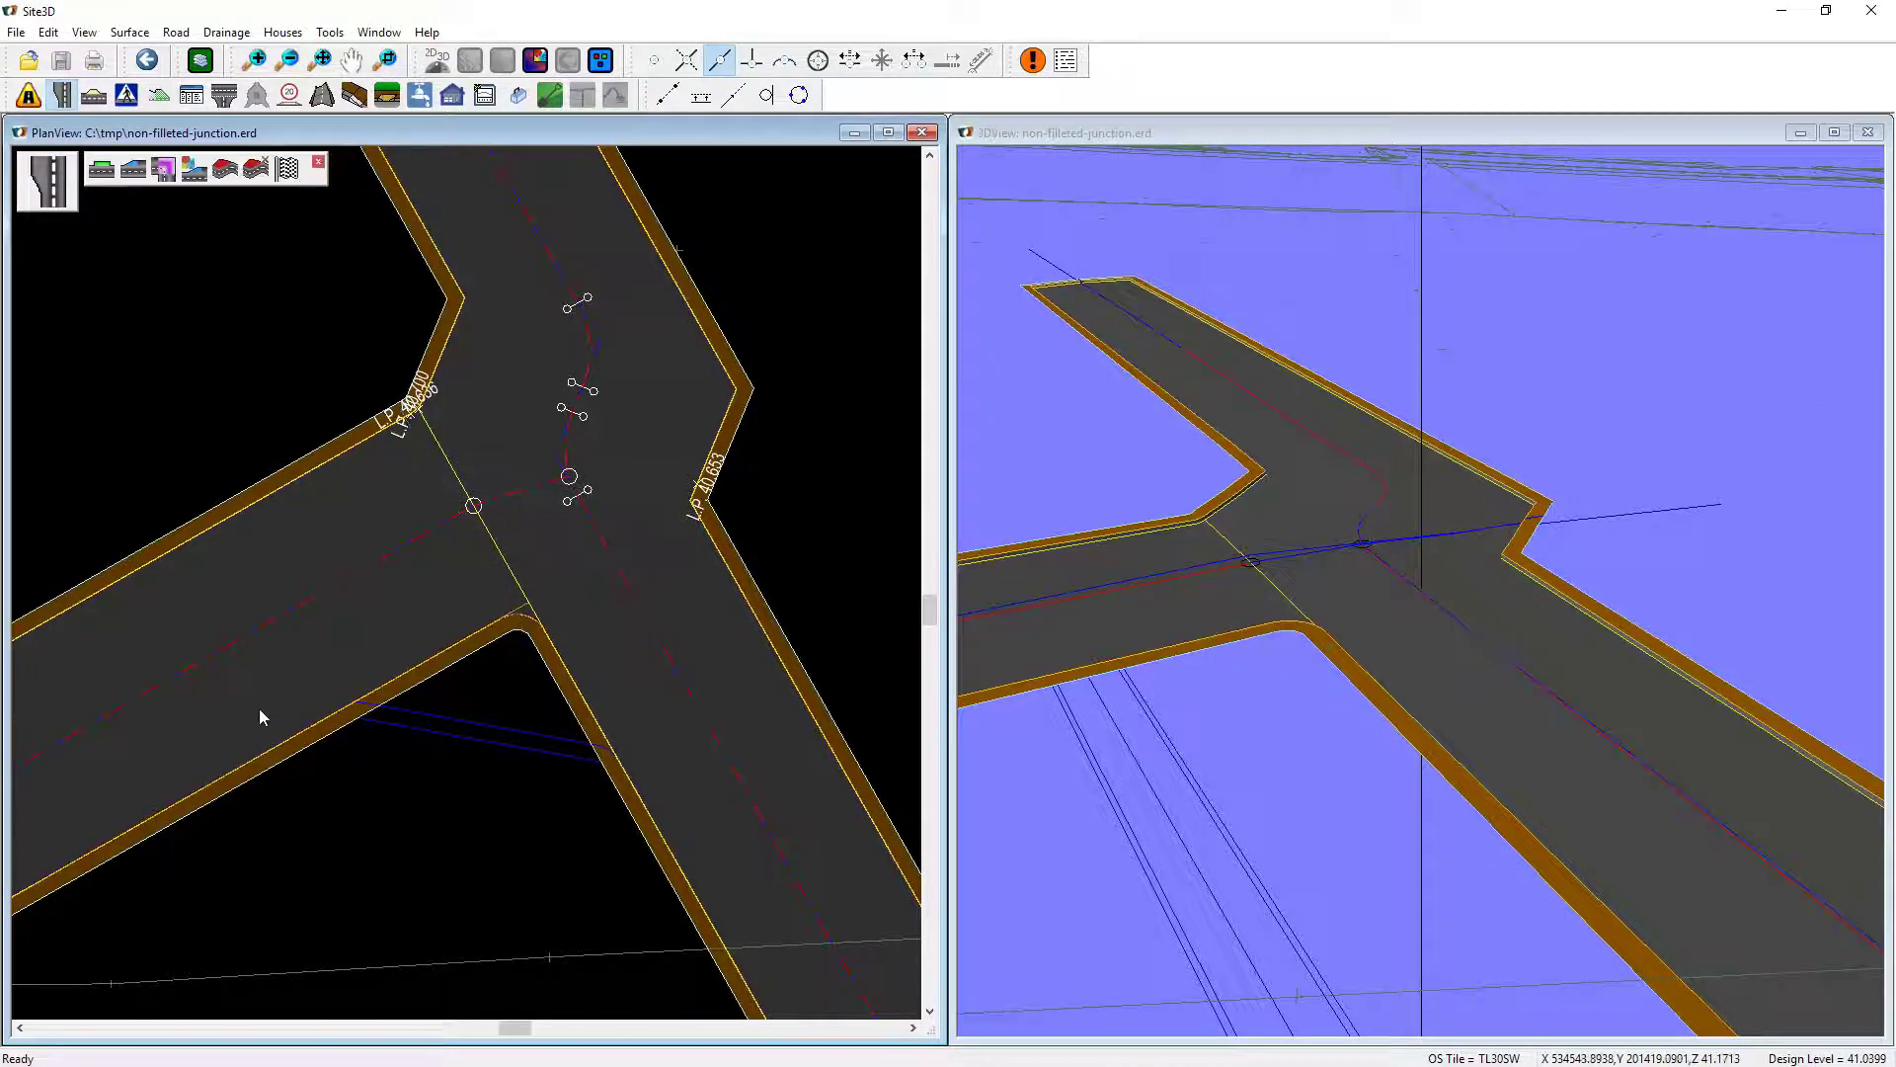
{"action": "left_click", "coordinate": [134, 169]}
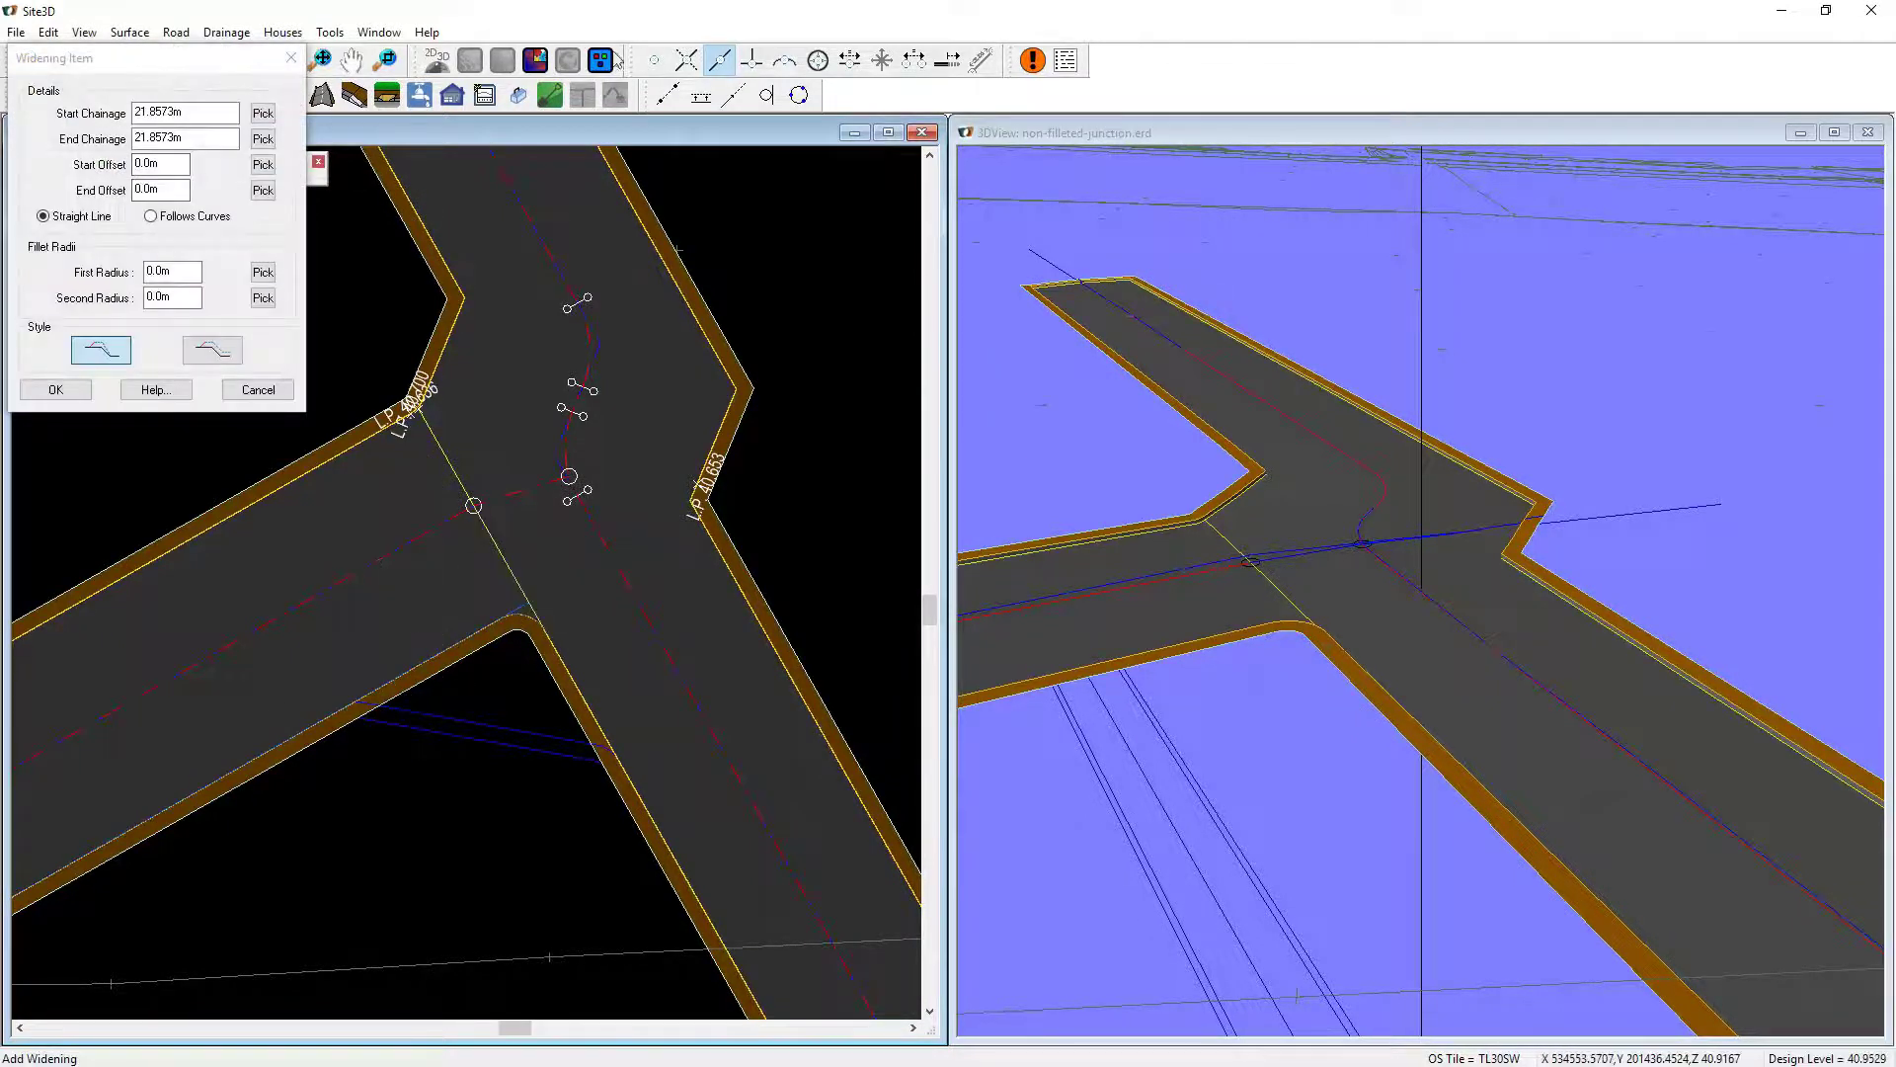
{"action": "left_click", "coordinate": [653, 61]}
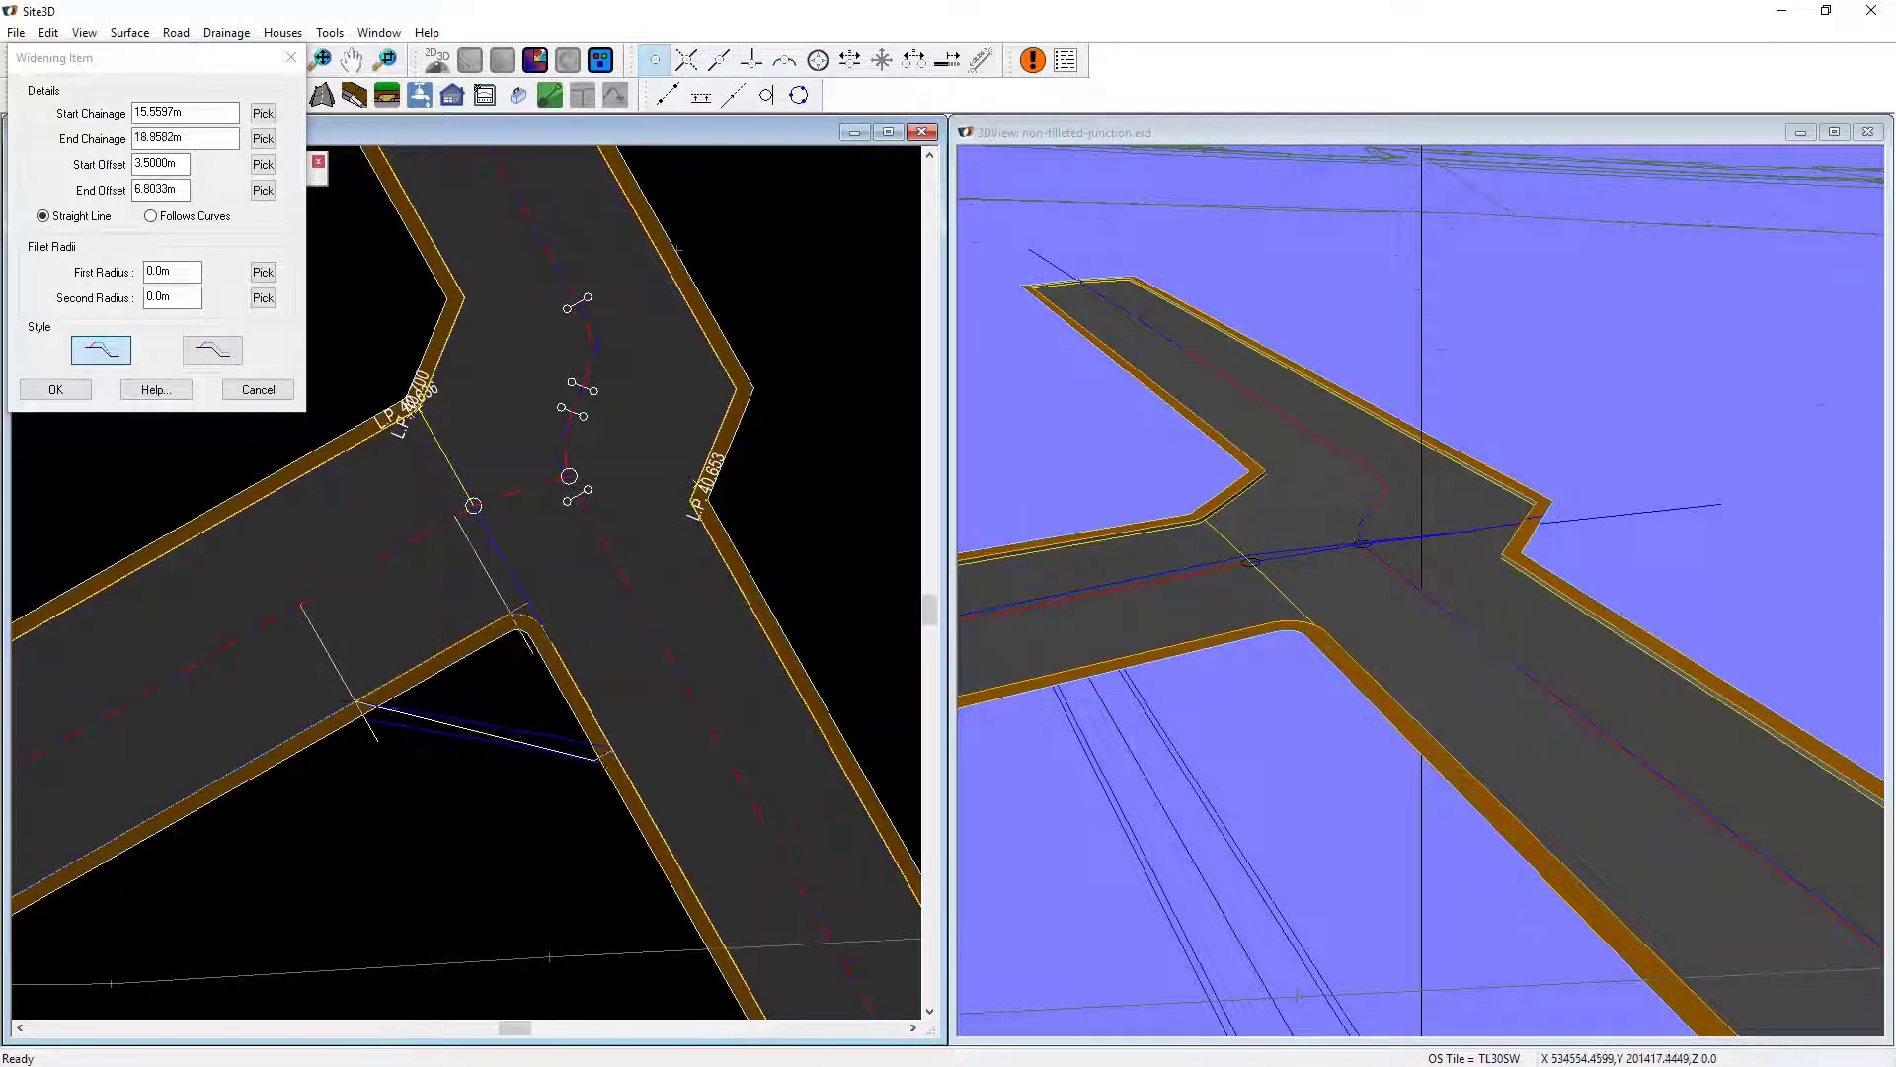
{"action": "left_click", "coordinate": [734, 94]}
{"action": "left_click", "coordinate": [533, 736]}
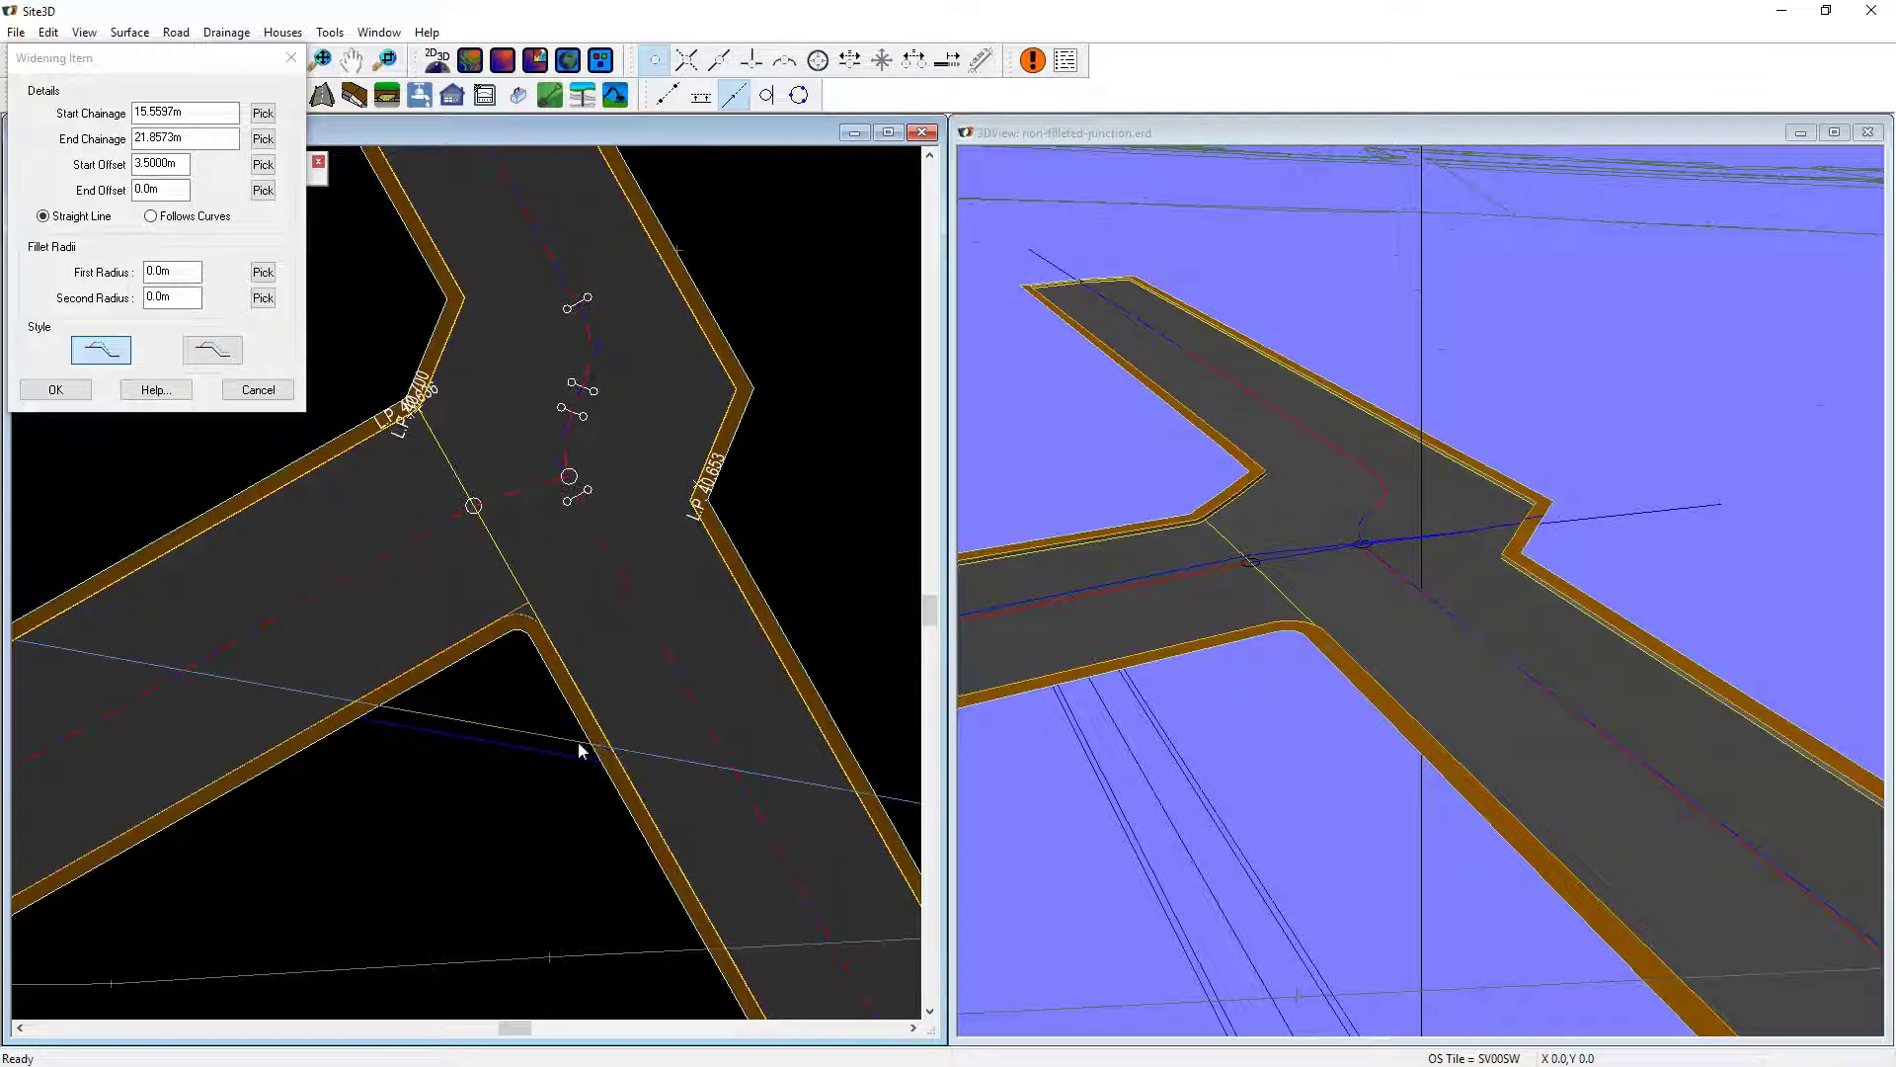
{"action": "left_click", "coordinate": [691, 62]}
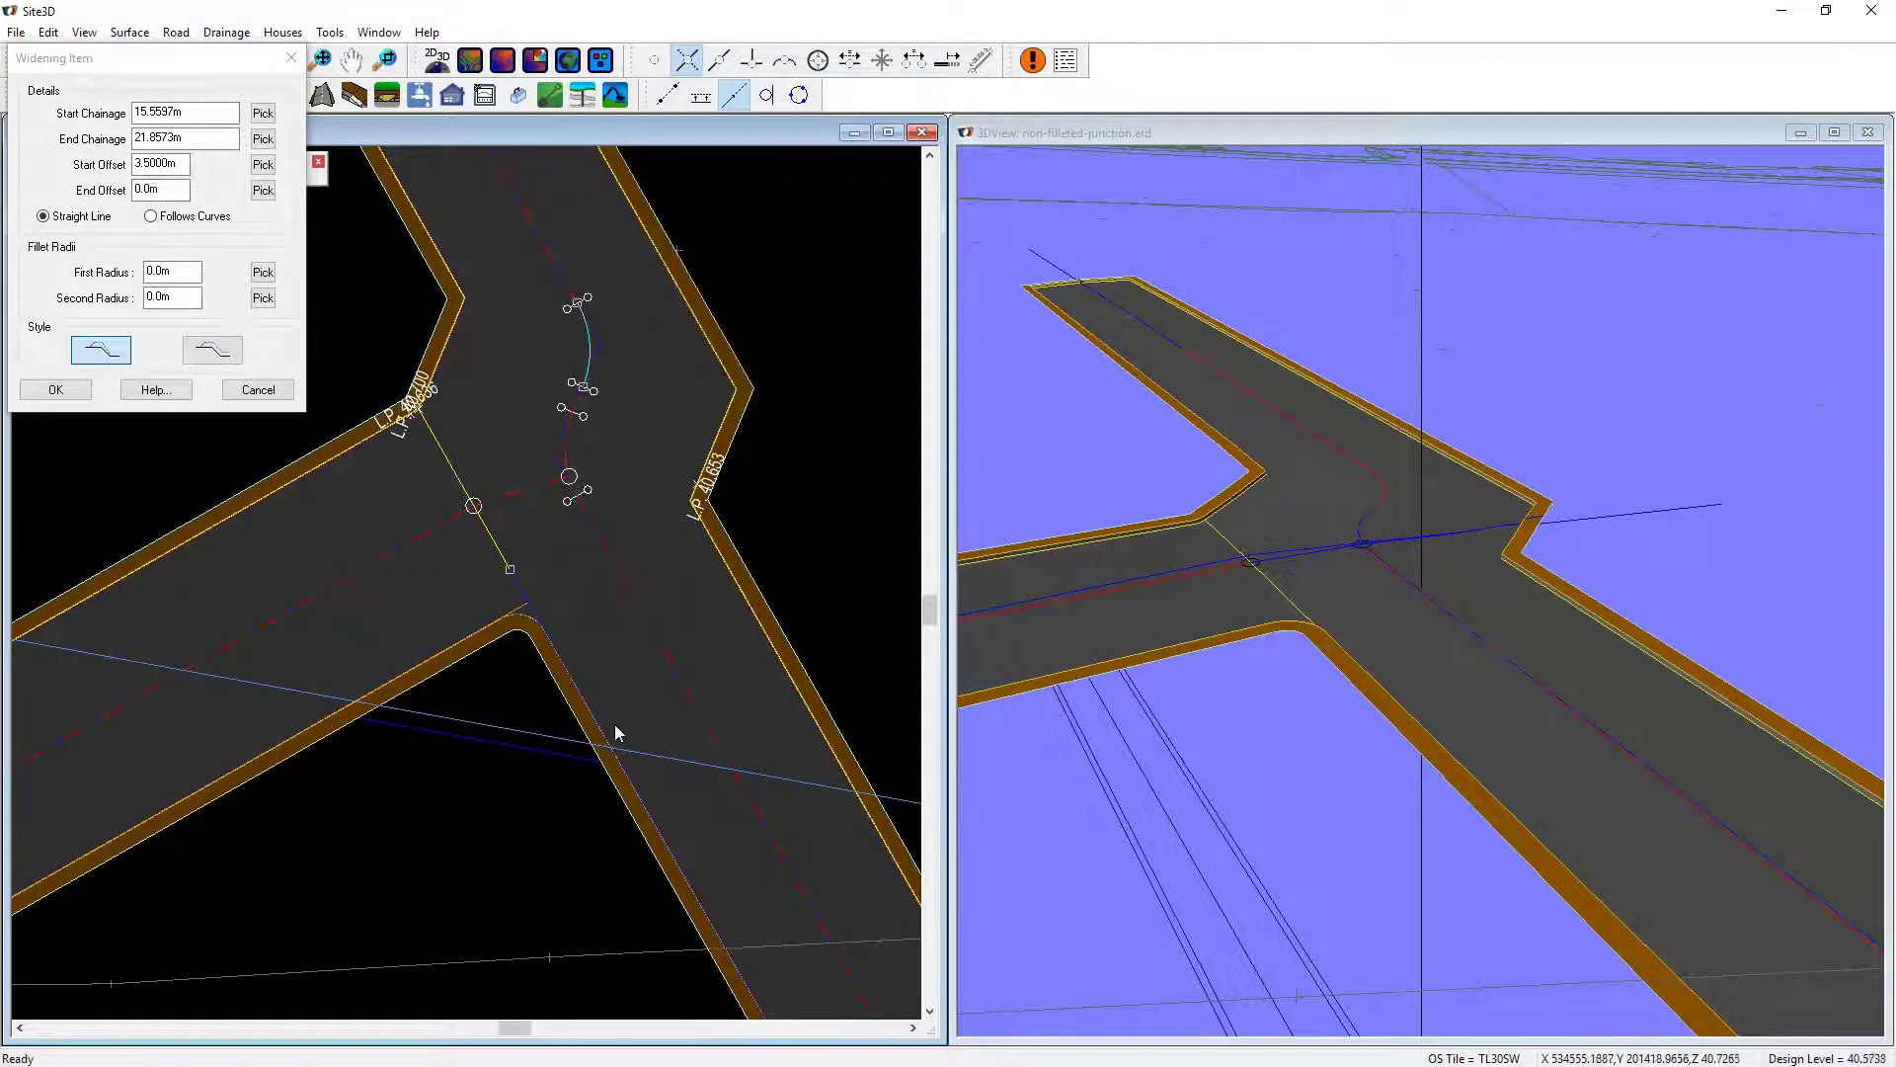
{"action": "left_click", "coordinate": [733, 95]}
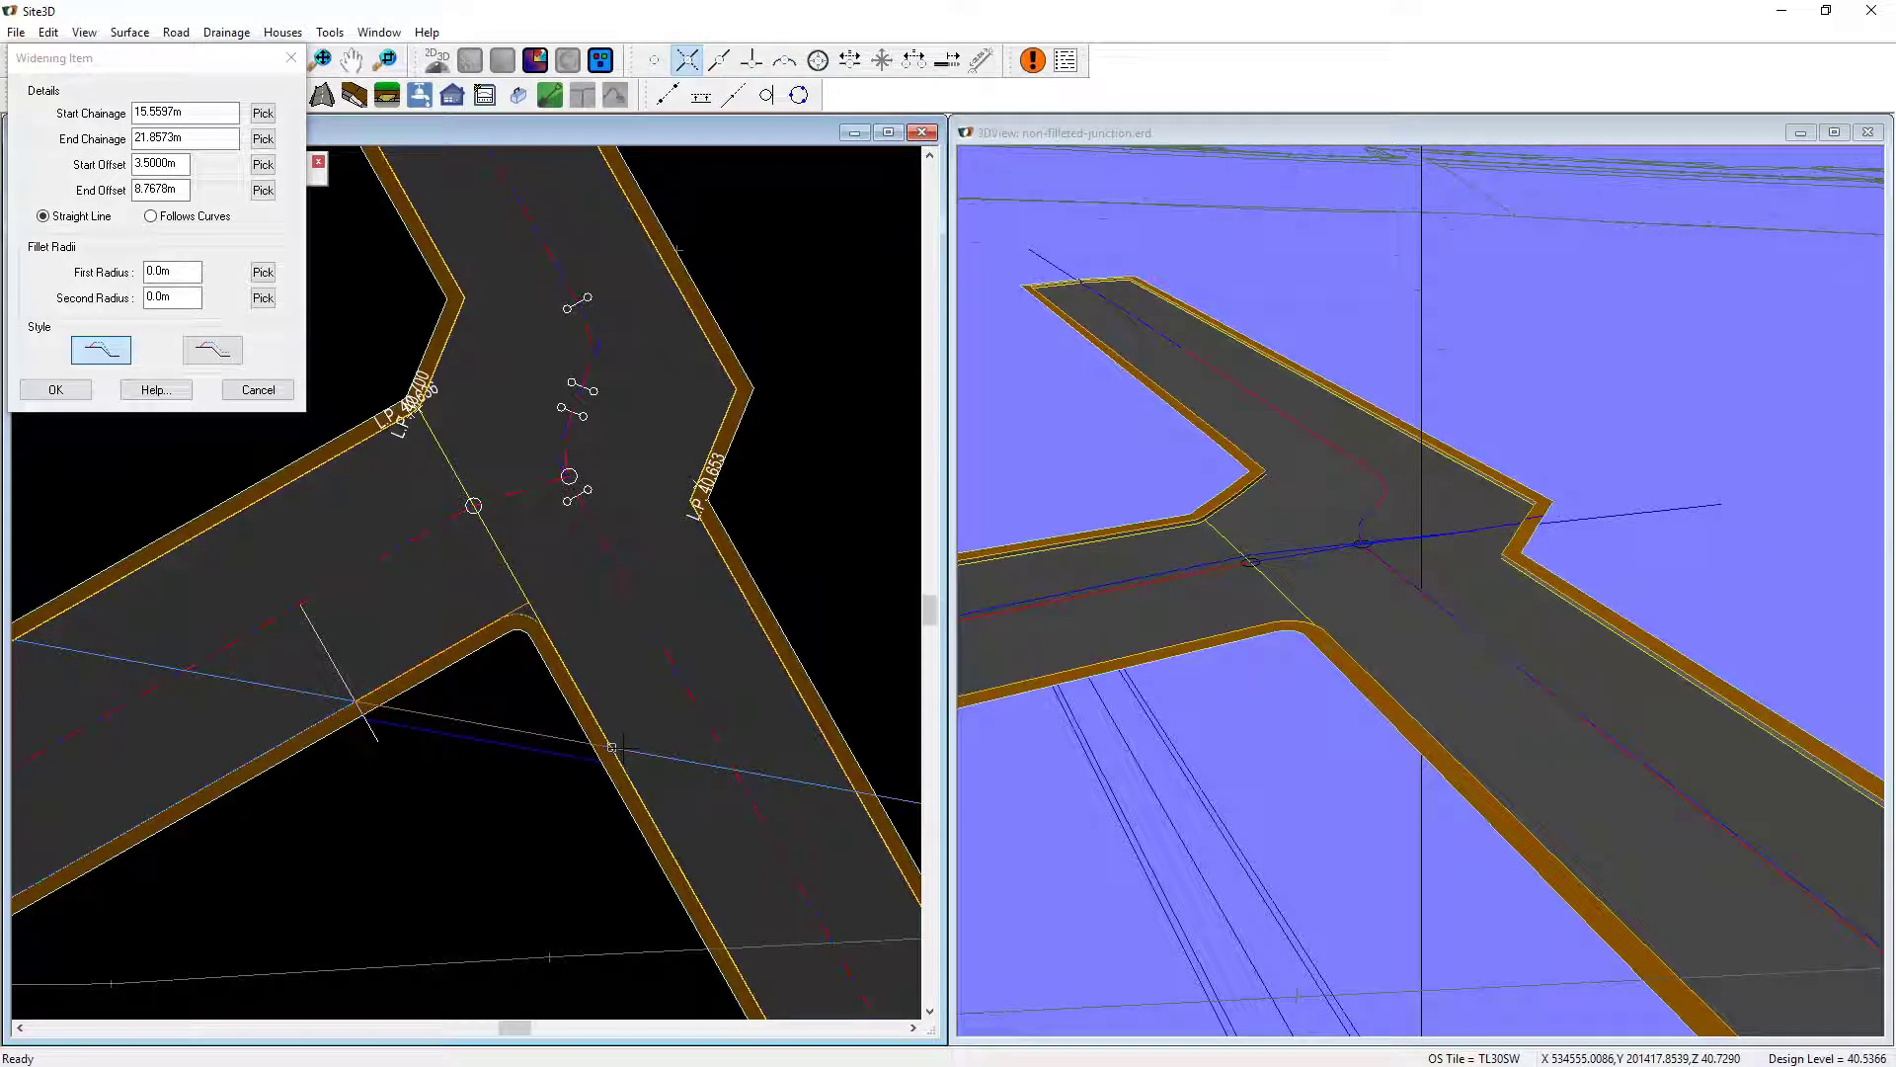
{"action": "left_click", "coordinate": [57, 390]}
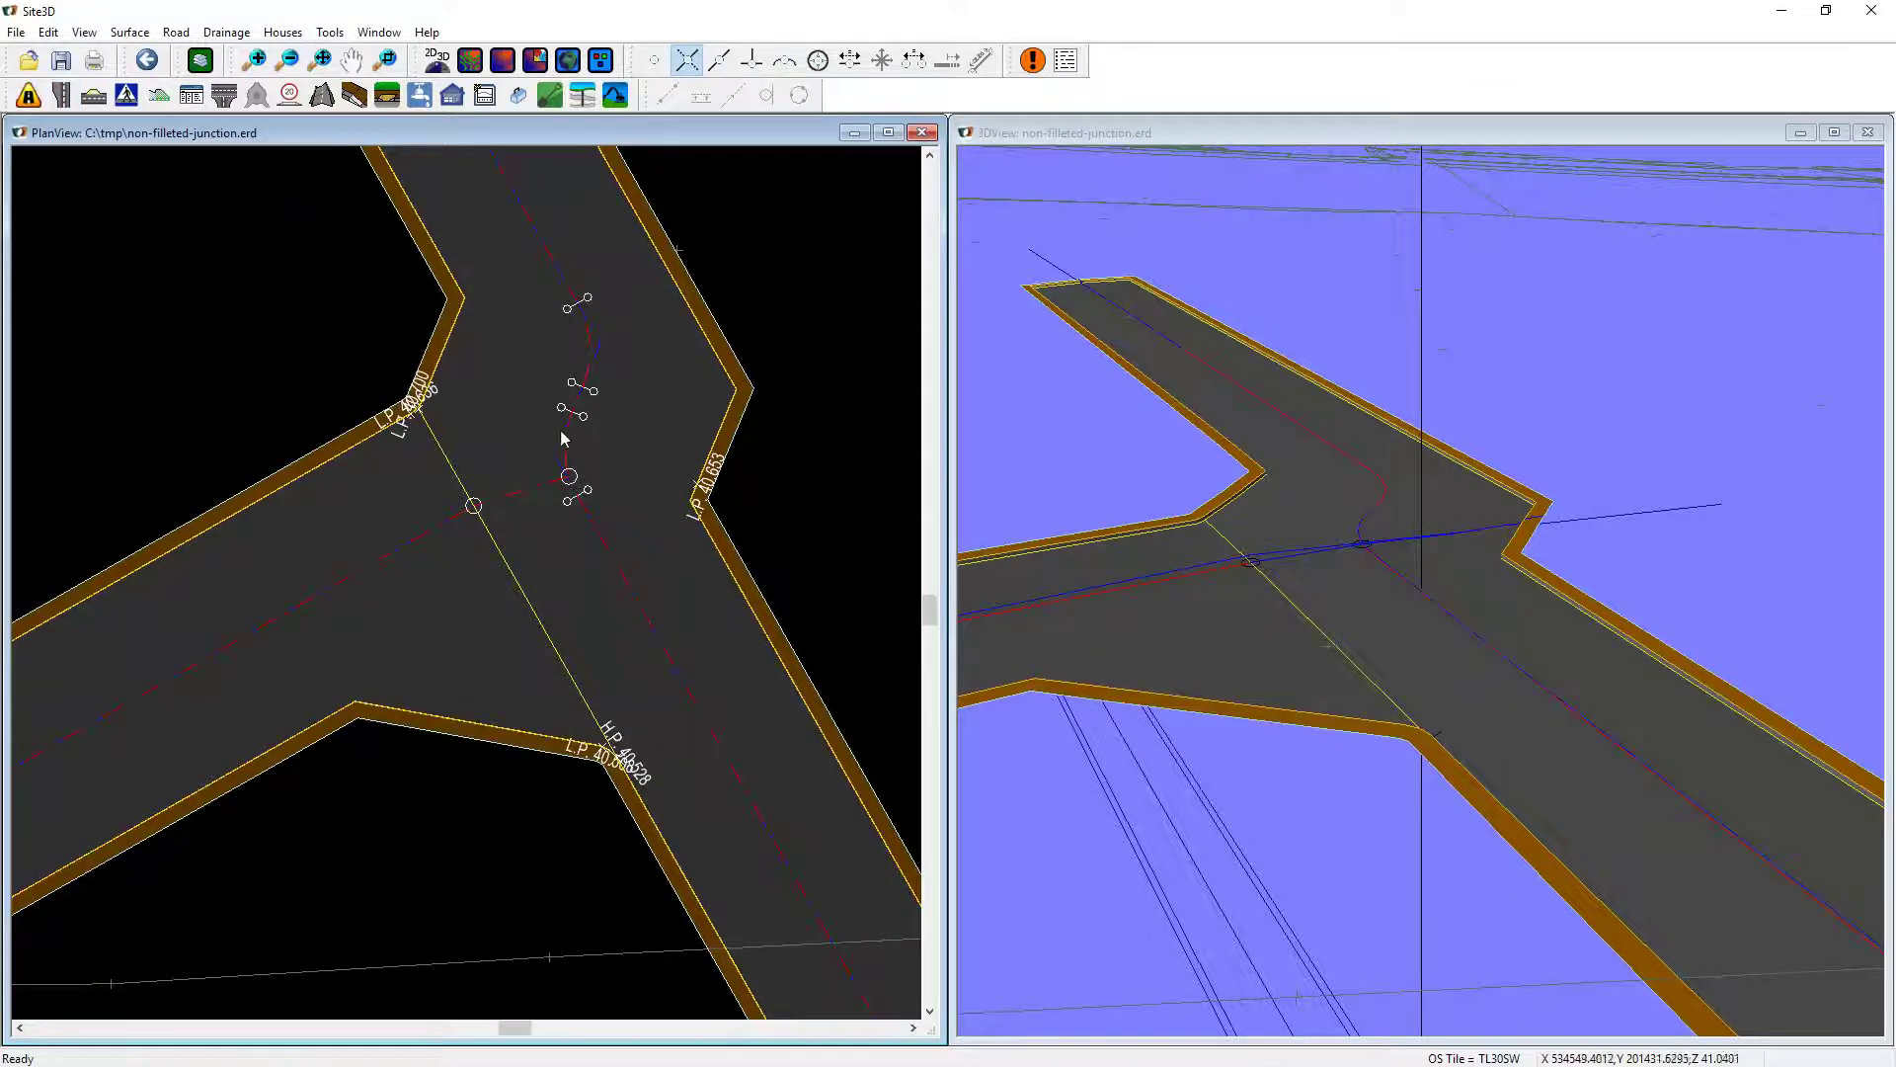
{"action": "left_click_drag", "start_coordinate": [1239, 711], "coordinate": [1245, 682]}
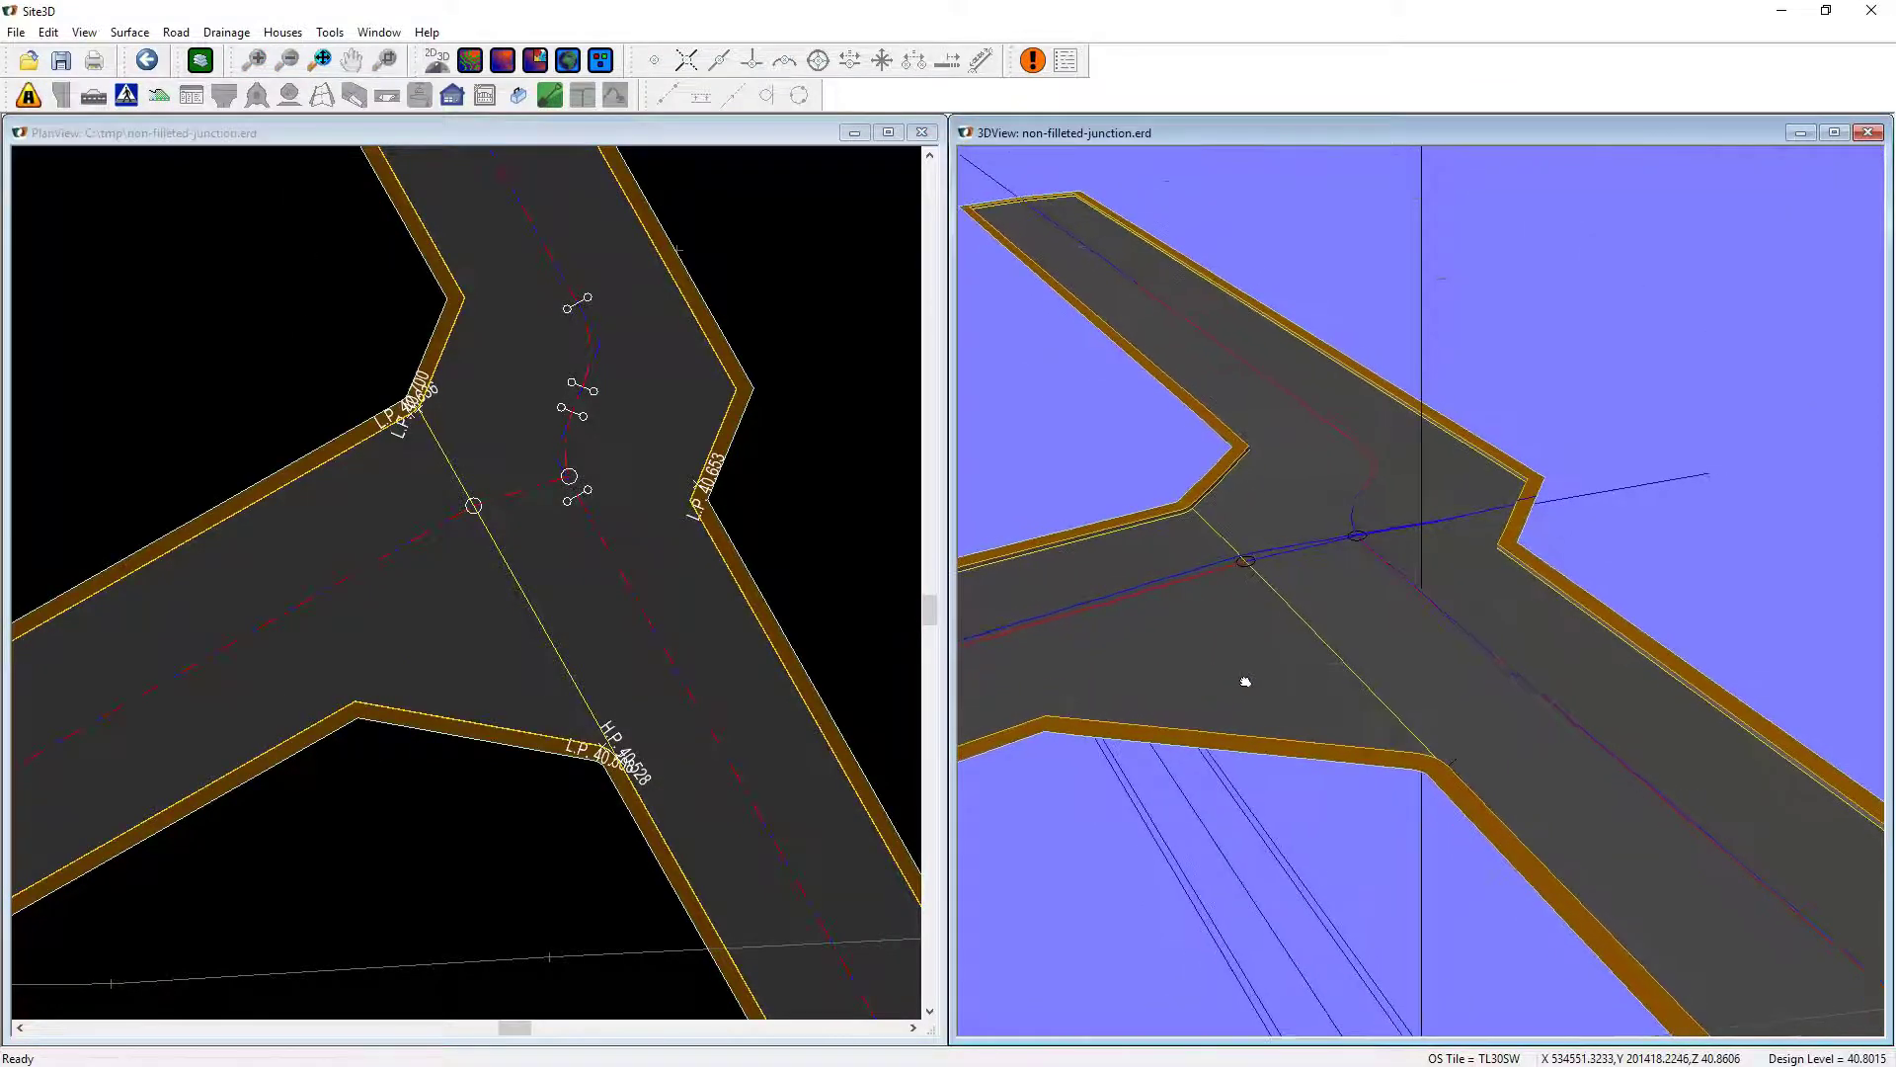
Step: Turn on contours at a small interval, labelling levels around 40.3–40.95 m across the junction
{"action": "left_click", "coordinate": [28, 95]}
{"action": "left_click", "coordinate": [1309, 171]}
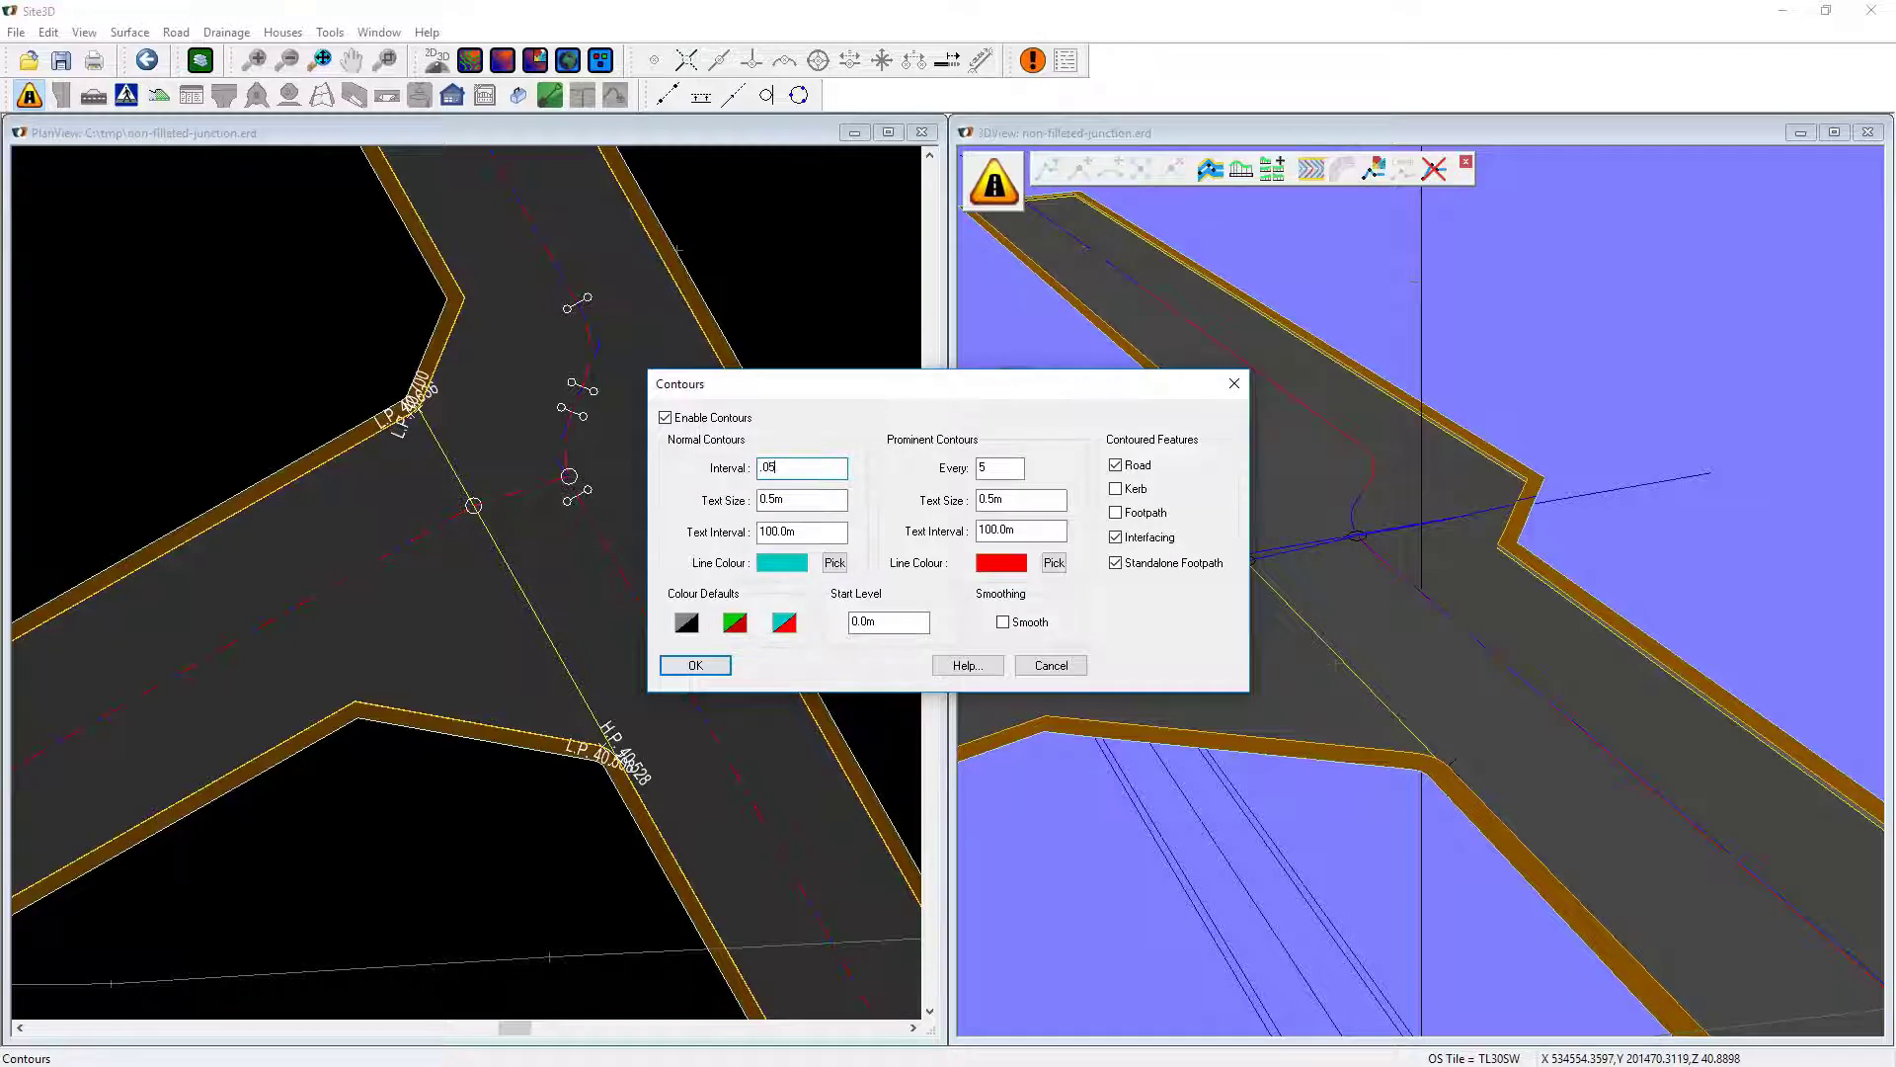
{"action": "left_click", "coordinate": [695, 665]}
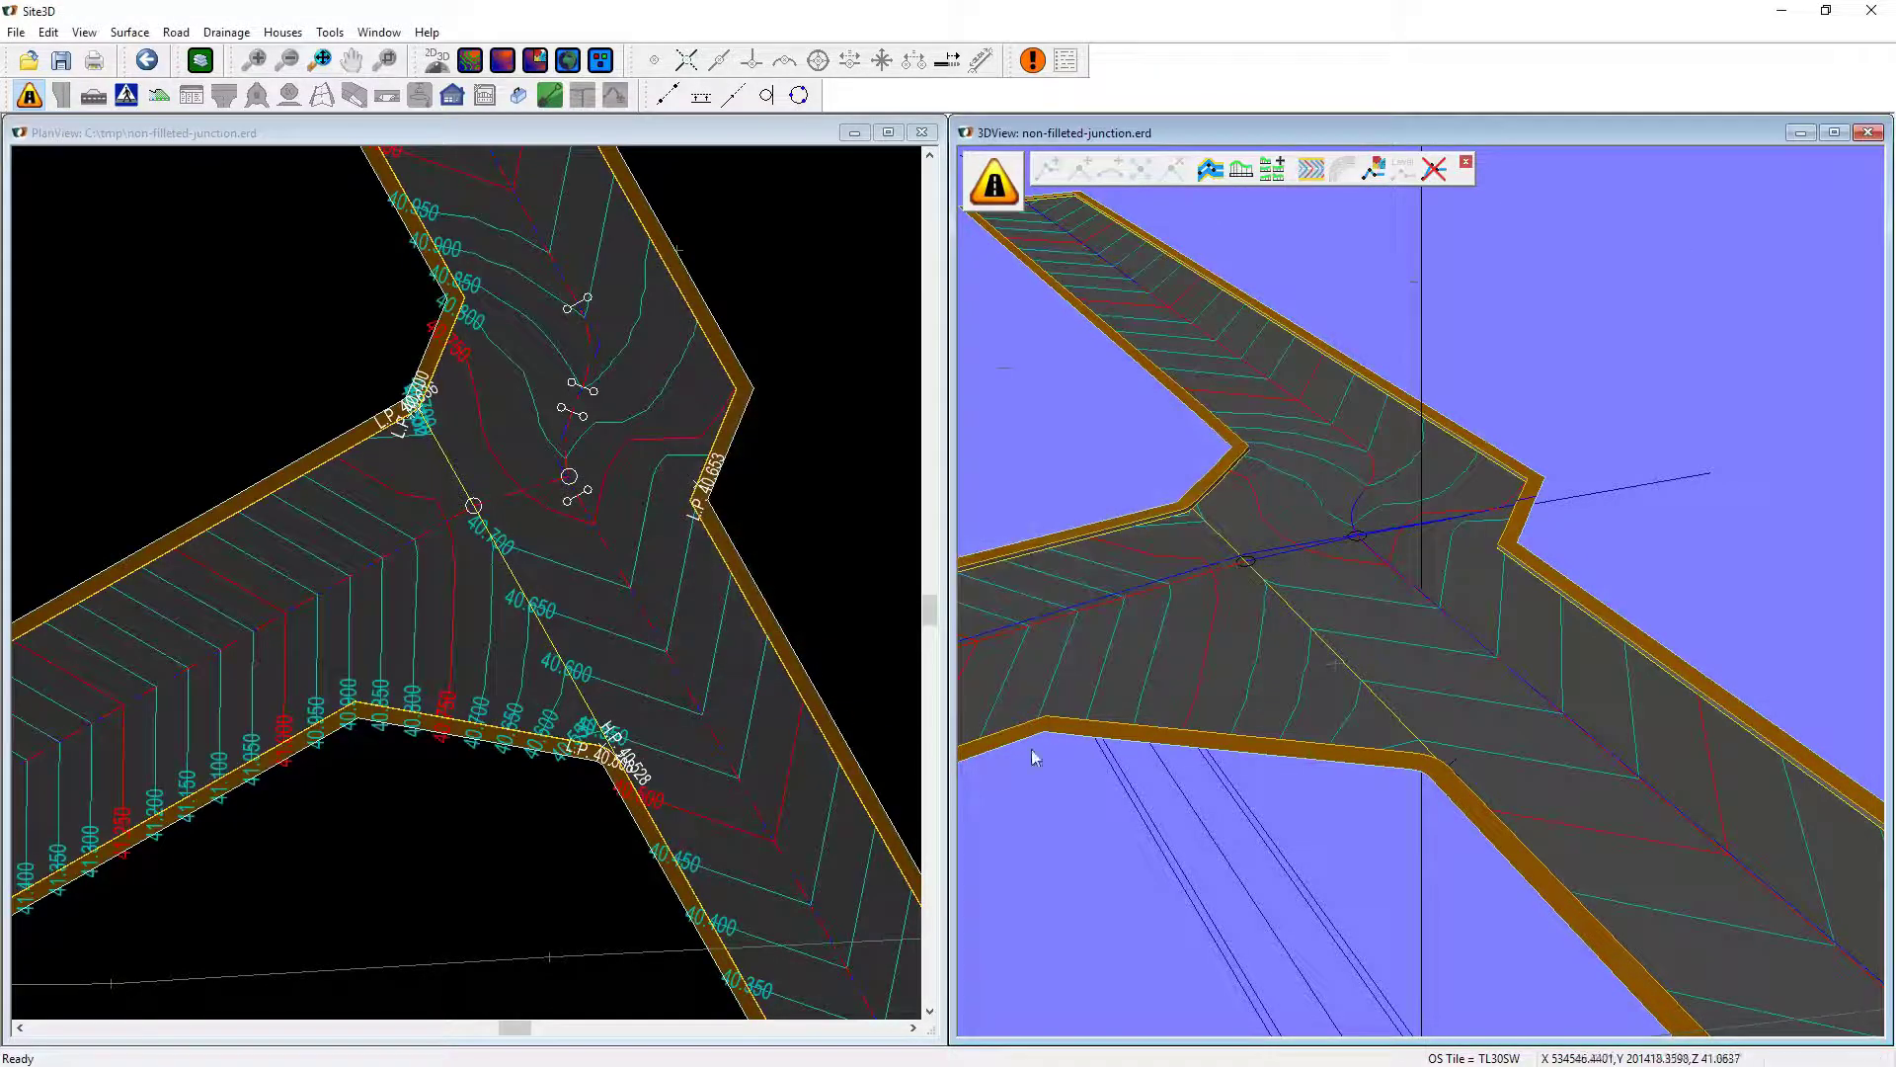
{"action": "middle_click_drag", "start_coordinate": [1244, 771], "coordinate": [1242, 779]}
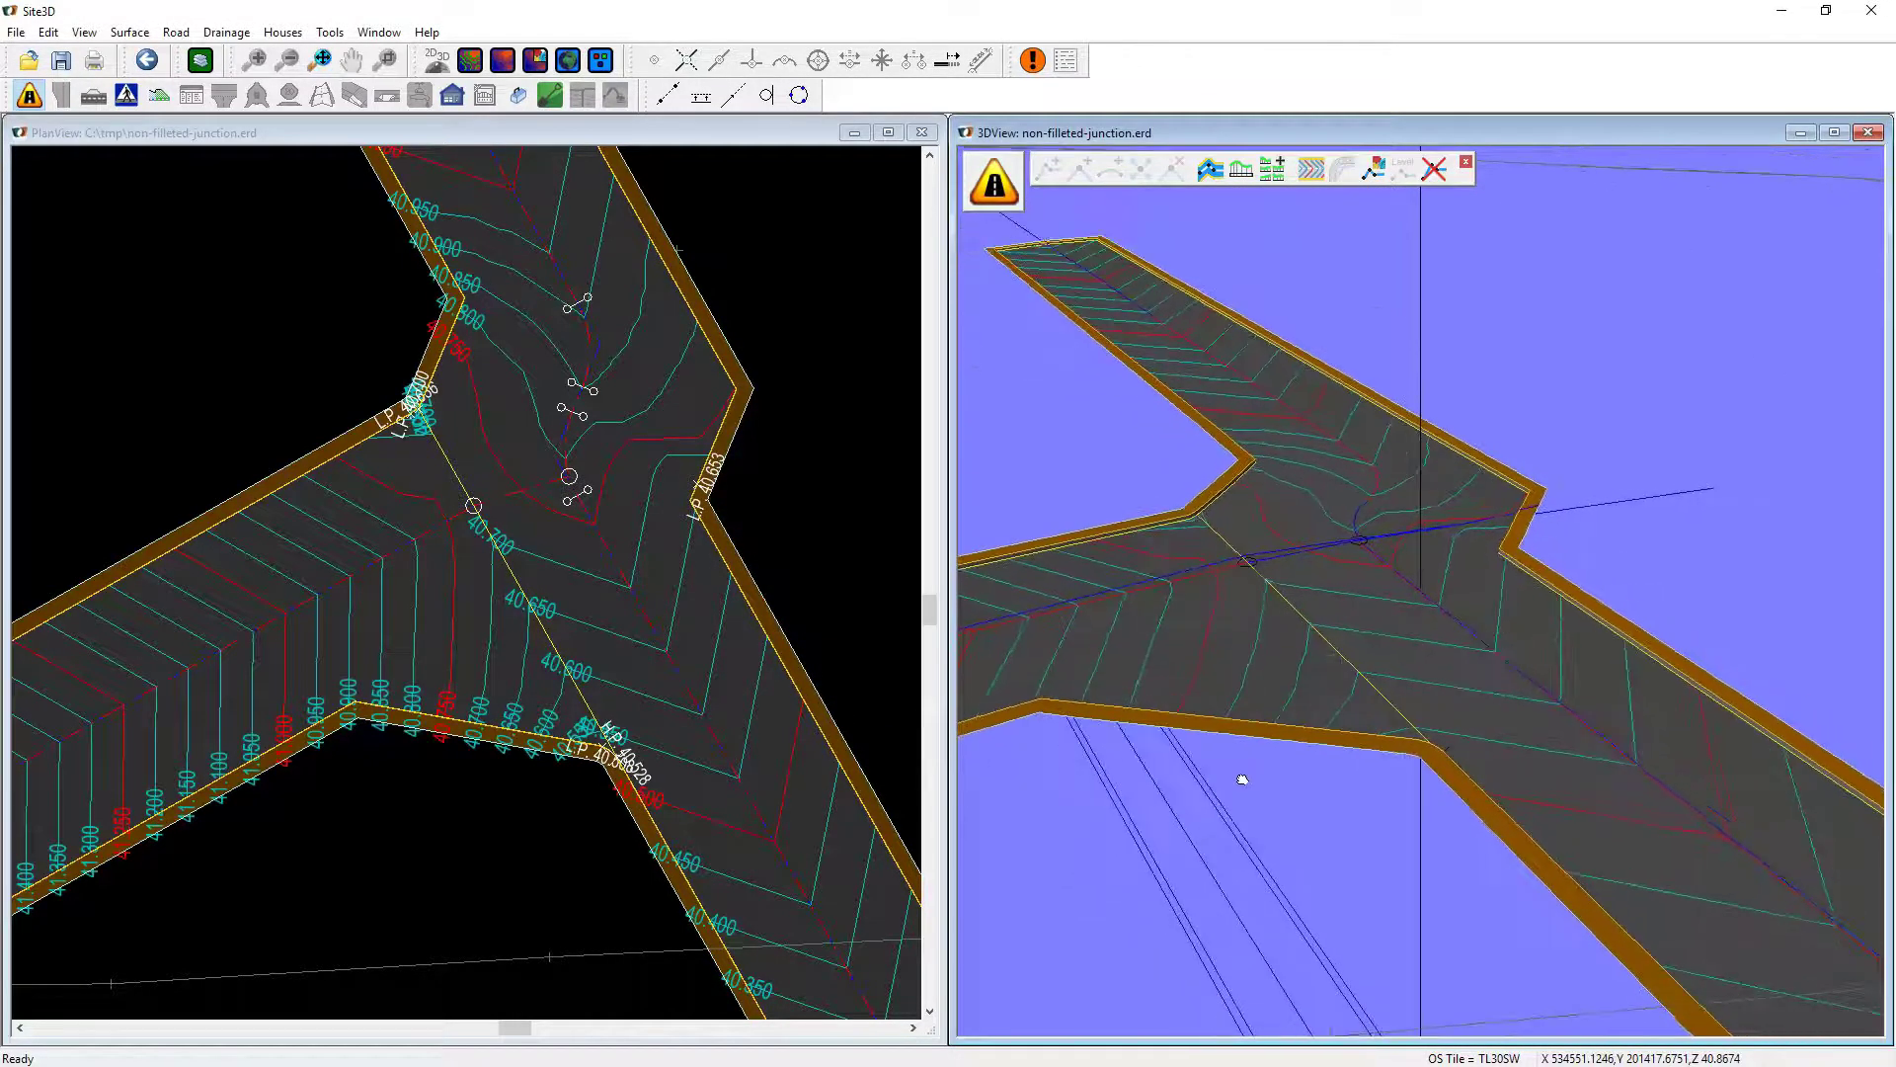